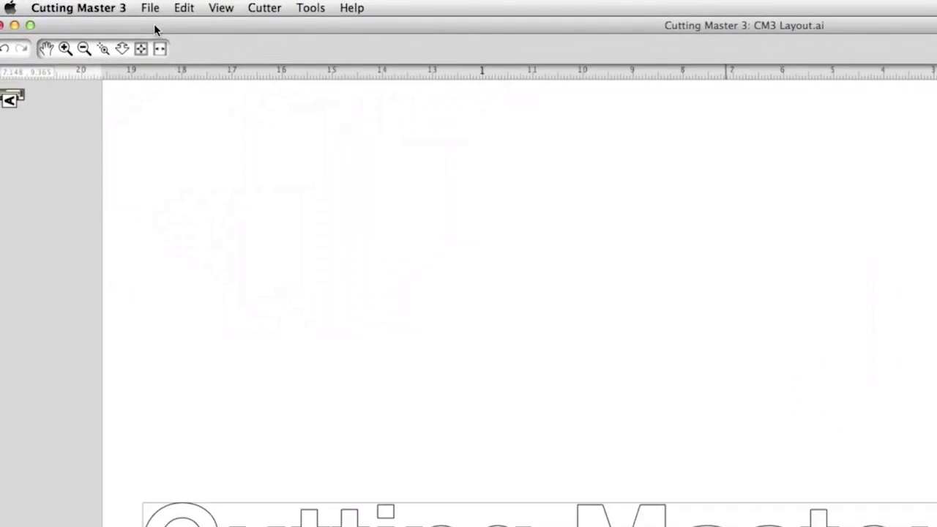
{"action": "left_click", "coordinate": [150, 8]}
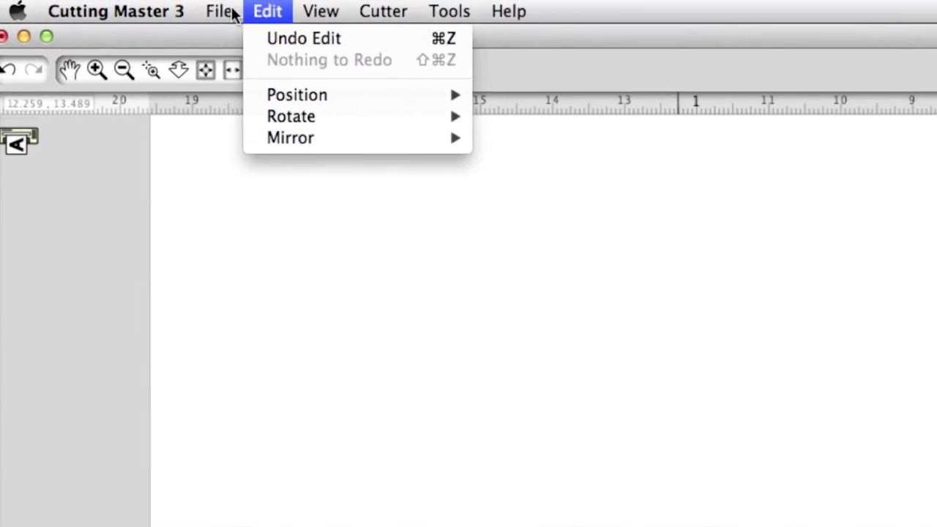
{"action": "mouse_move", "coordinate": [252, 12]}
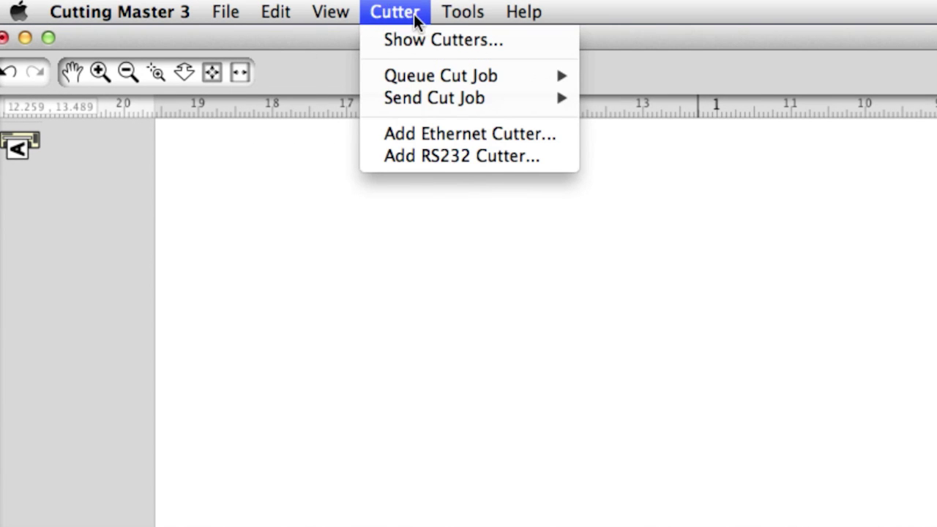
{"action": "mouse_move", "coordinate": [344, 19]}
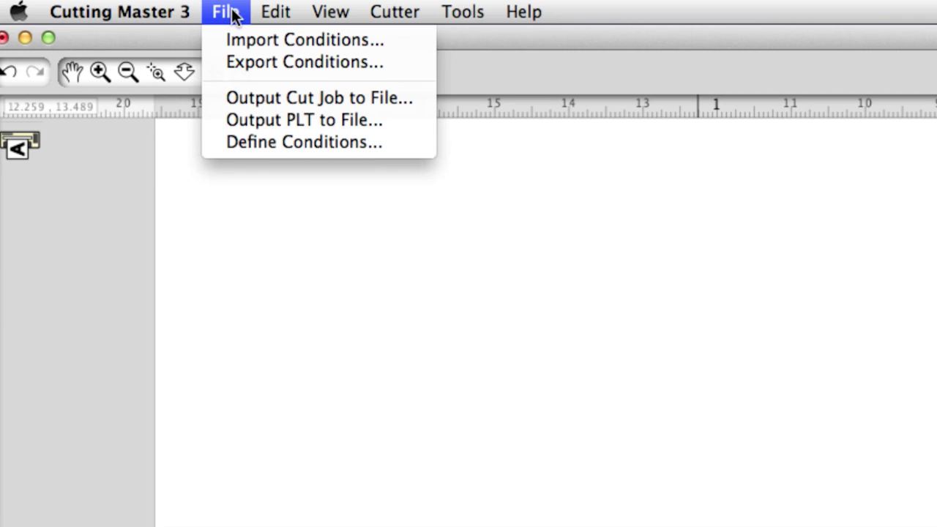
{"action": "left_click", "coordinate": [553, 313]}
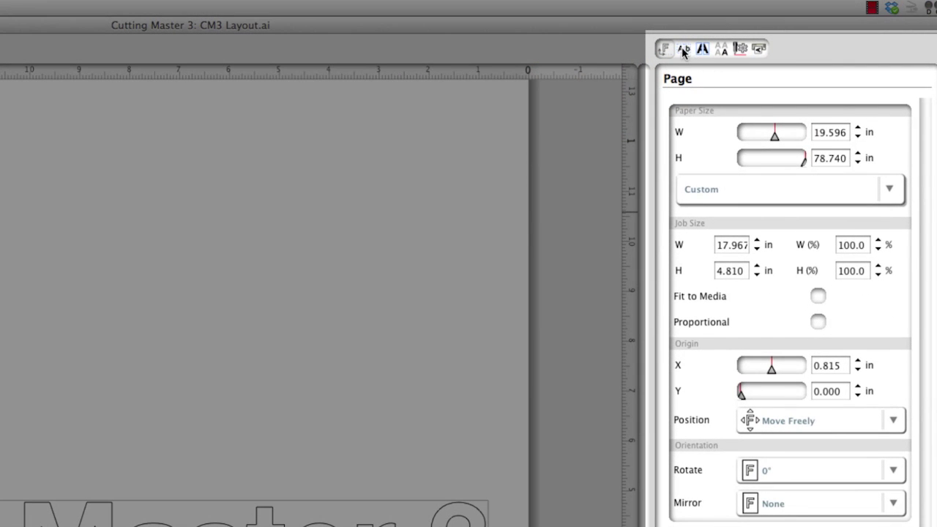
Step: Look through the Weed Settings, Tiling and Matrix Copies options for the job
{"action": "left_click", "coordinate": [702, 49]}
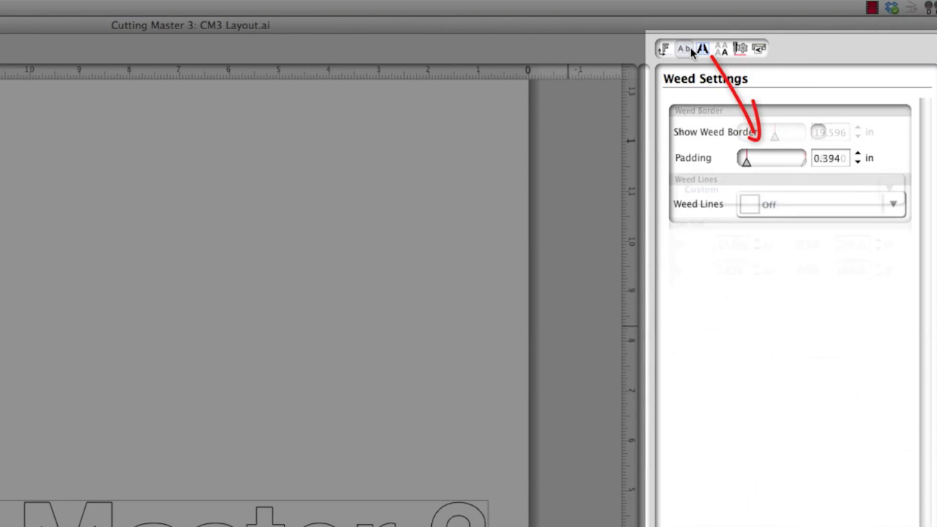
{"action": "left_click", "coordinate": [707, 48]}
{"action": "left_click", "coordinate": [724, 49]}
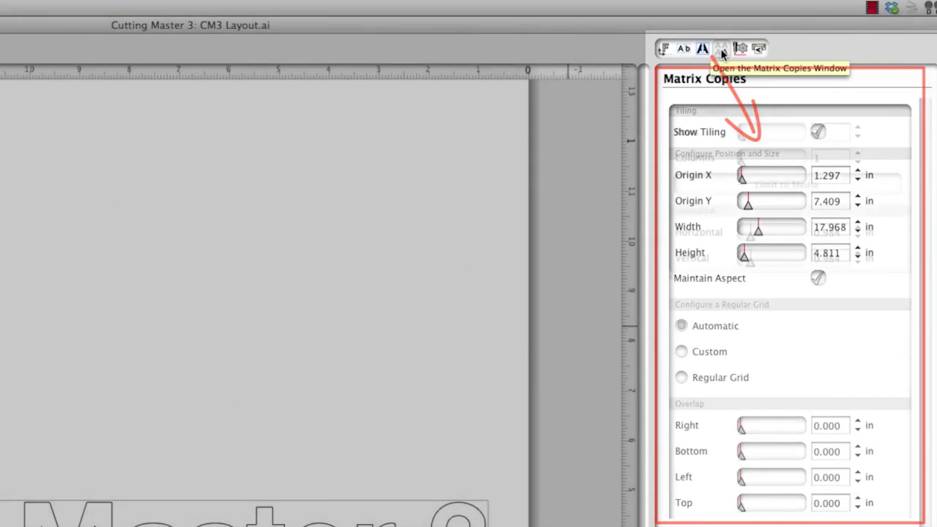
Step: Widen the paper to about 22.6 in in the Page settings and send the cut job
{"action": "left_click", "coordinate": [663, 49]}
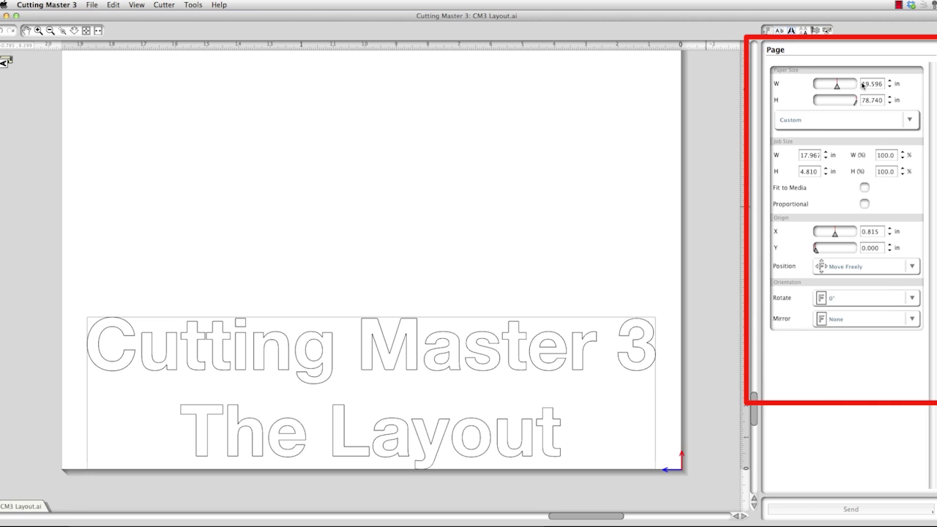
{"action": "mouse_move", "coordinate": [843, 87]}
{"action": "left_mouse_down"}
{"action": "mouse_move", "coordinate": [834, 88]}
{"action": "mouse_move", "coordinate": [843, 84]}
{"action": "left_mouse_up"}
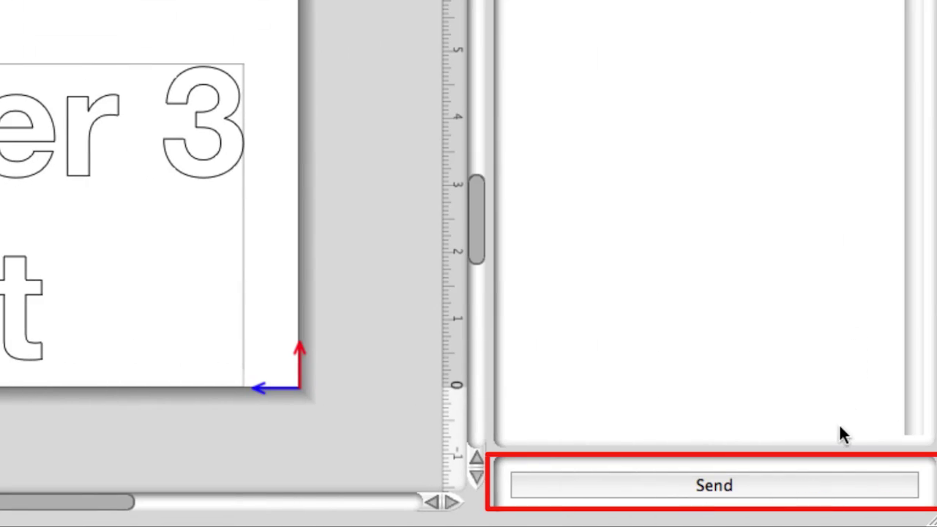
{"action": "left_click", "coordinate": [742, 484]}
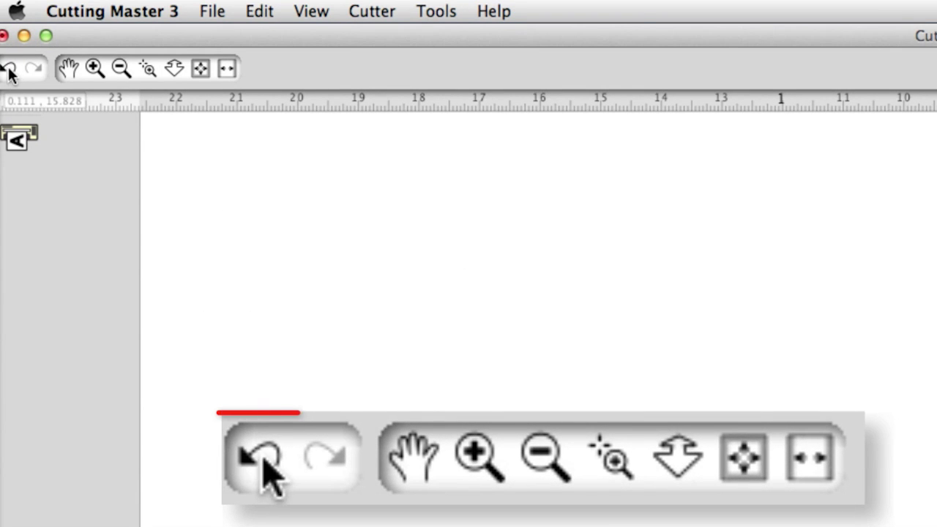
Step: Undo the last layout edit and redo it
{"action": "left_click", "coordinate": [8, 71]}
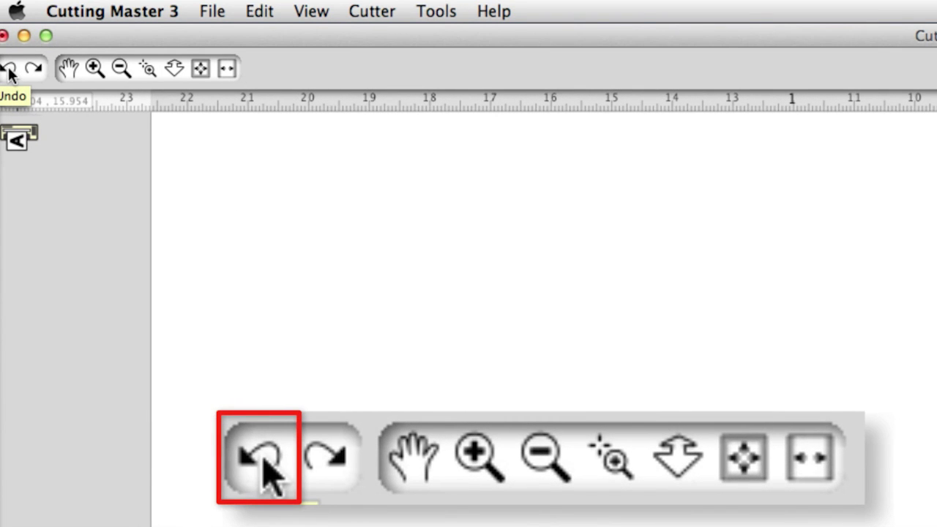
{"action": "left_click", "coordinate": [33, 68]}
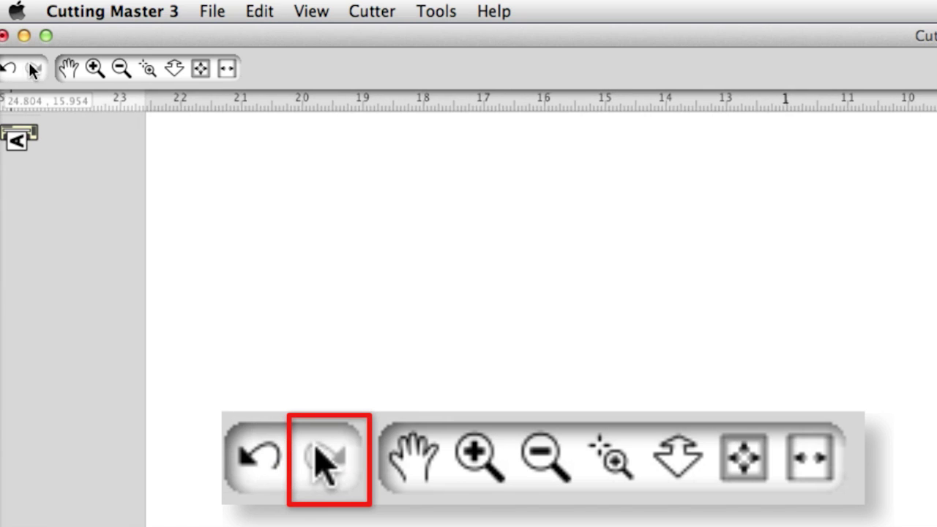
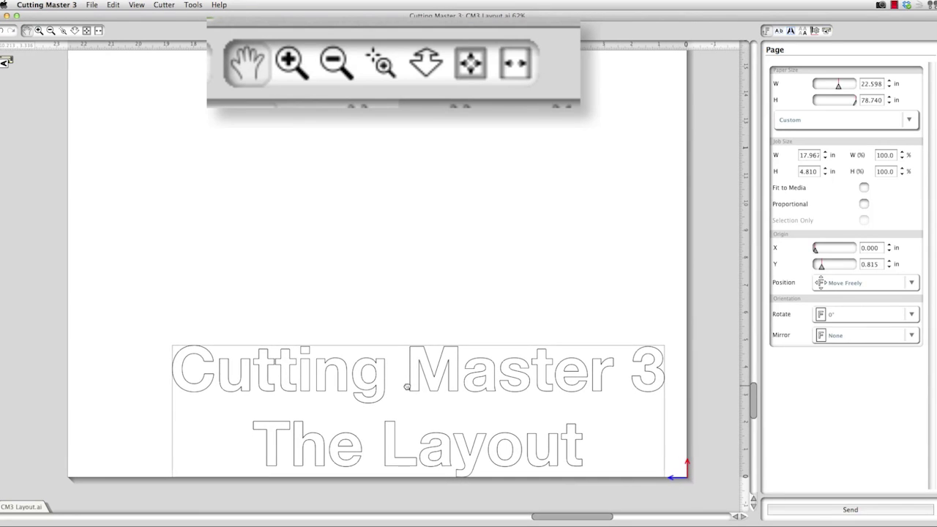
Step: Zoom the layout in and back out, and magnify the area around the letters of "Cutting" with the area zoom
{"action": "left_click", "coordinate": [39, 31]}
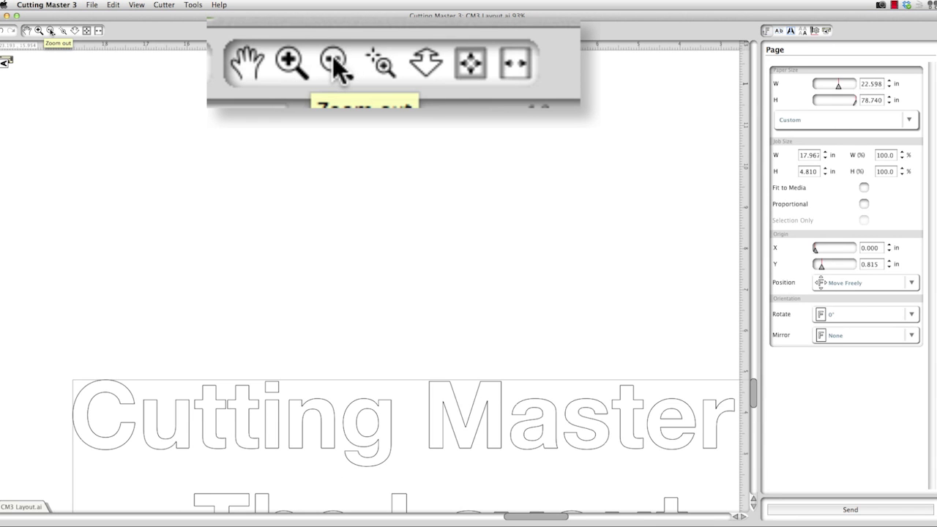
{"action": "left_click", "coordinate": [51, 31]}
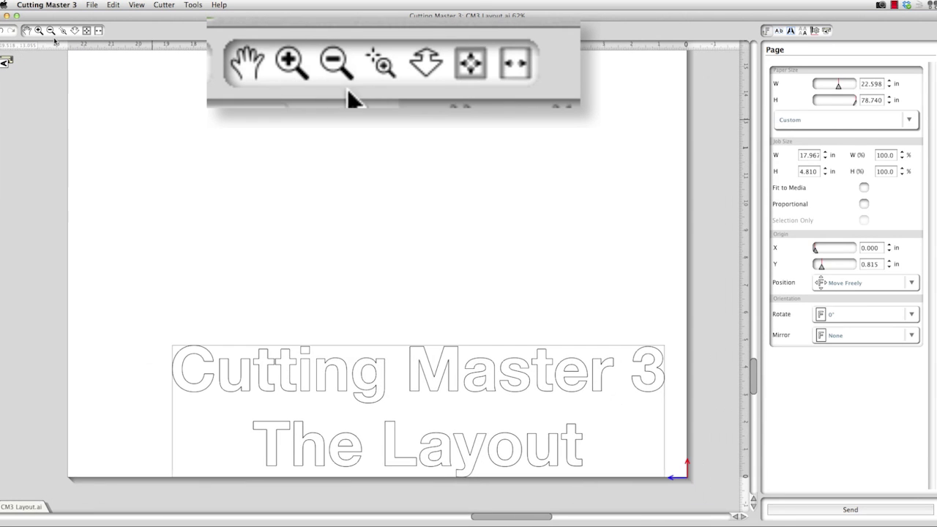
{"action": "left_click", "coordinate": [62, 31]}
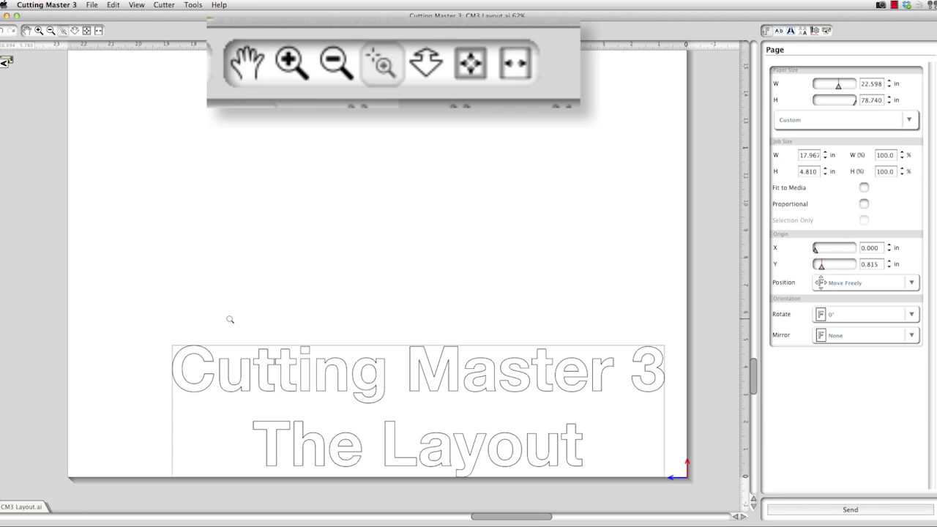
{"action": "left_click_drag", "start_coordinate": [230, 320], "coordinate": [355, 423]}
{"action": "left_click_drag", "start_coordinate": [354, 422], "coordinate": [355, 423]}
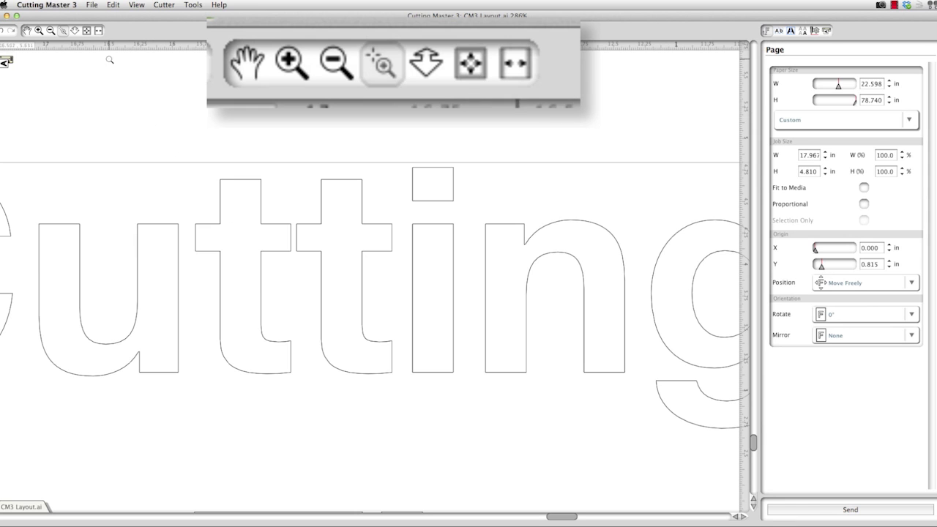
Step: Magnify the letters further with the dynamic zoom, and fit the view to the whole page and to its width
{"action": "left_click", "coordinate": [75, 31]}
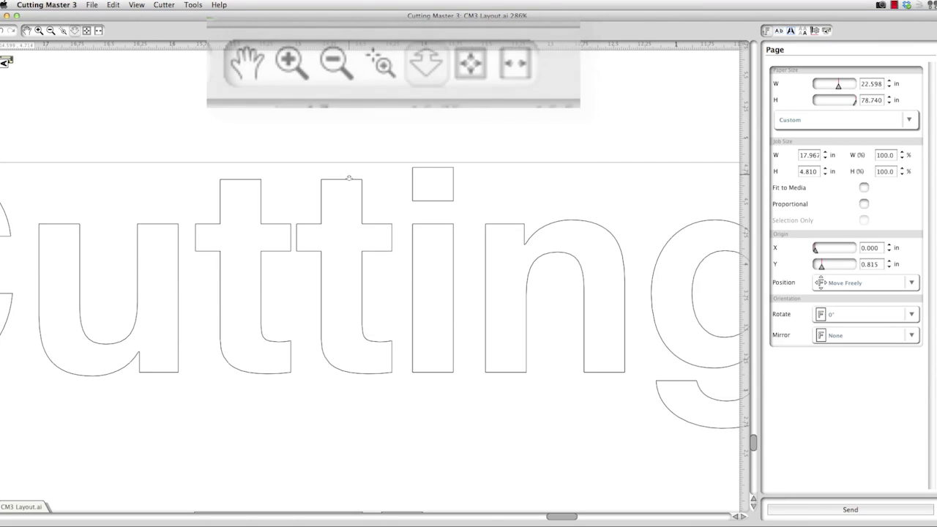
{"action": "mouse_move", "coordinate": [349, 178]}
{"action": "left_mouse_down"}
{"action": "mouse_move", "coordinate": [349, 237]}
{"action": "mouse_move", "coordinate": [355, 151]}
{"action": "mouse_move", "coordinate": [356, 220]}
{"action": "mouse_move", "coordinate": [355, 191]}
{"action": "left_mouse_up"}
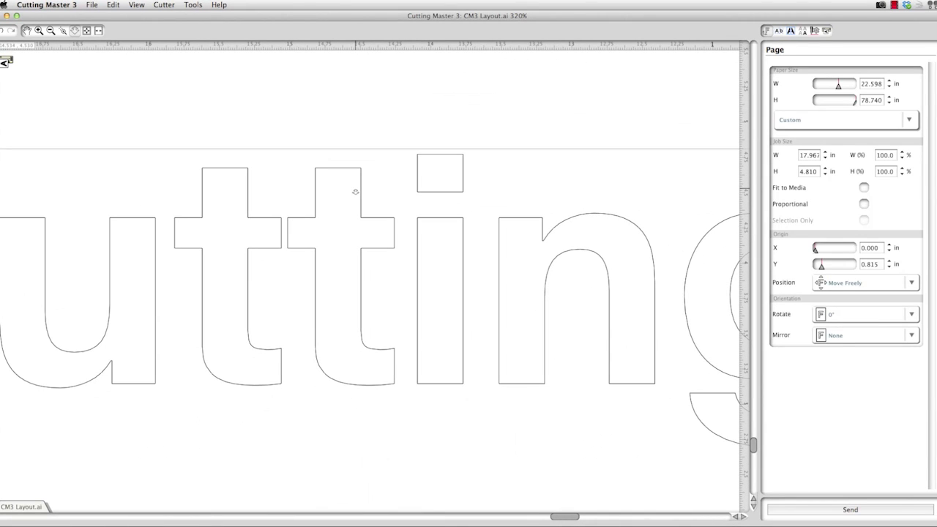
{"action": "left_click_drag", "start_coordinate": [355, 191], "coordinate": [336, 263]}
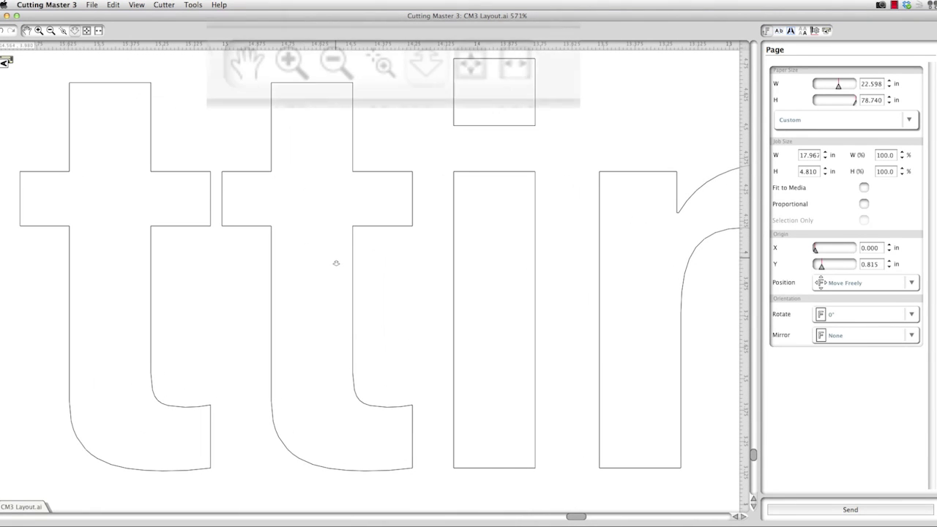
{"action": "left_click", "coordinate": [87, 30]}
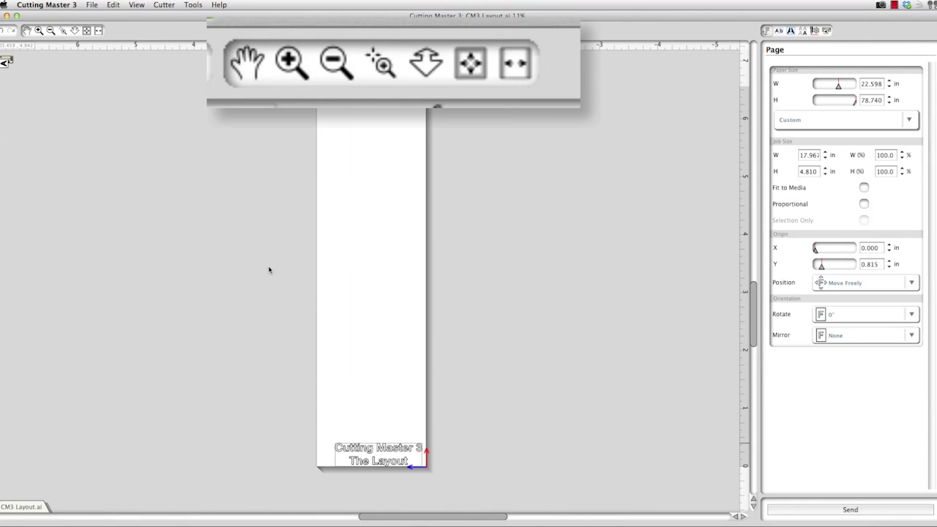
{"action": "left_click", "coordinate": [99, 30]}
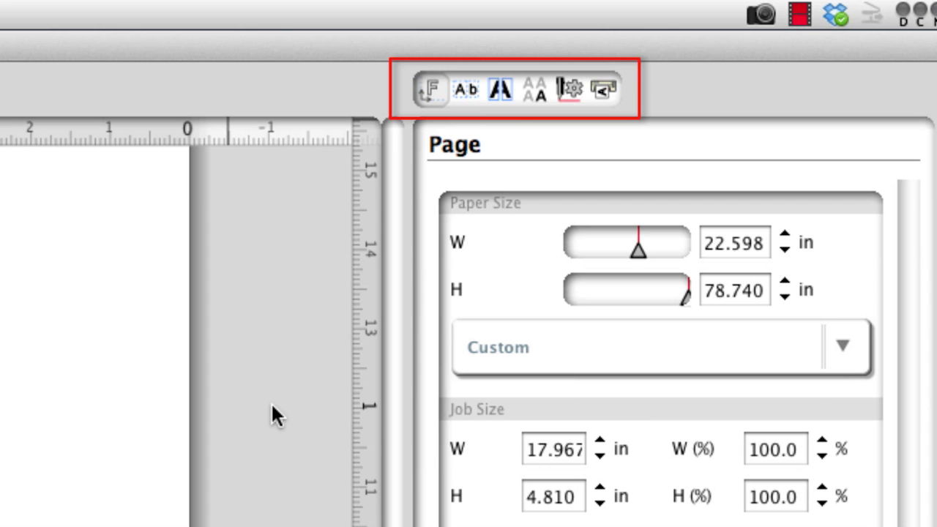
Step: Go through the Weed Settings, Tiling, Matrix Copies and Configure Cut Job options and return to the Page settings
{"action": "left_click", "coordinate": [466, 90]}
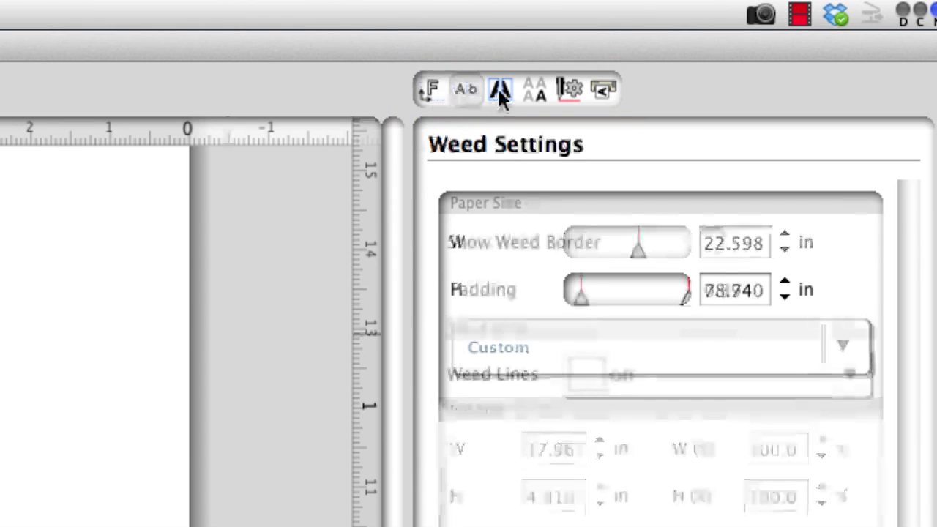
{"action": "left_click", "coordinate": [501, 89]}
{"action": "left_click", "coordinate": [534, 90]}
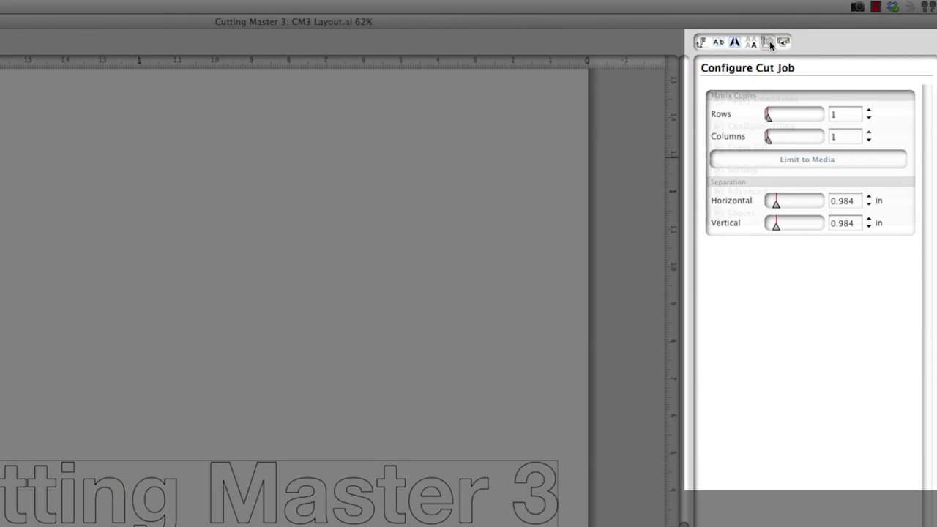
{"action": "left_click", "coordinate": [701, 41]}
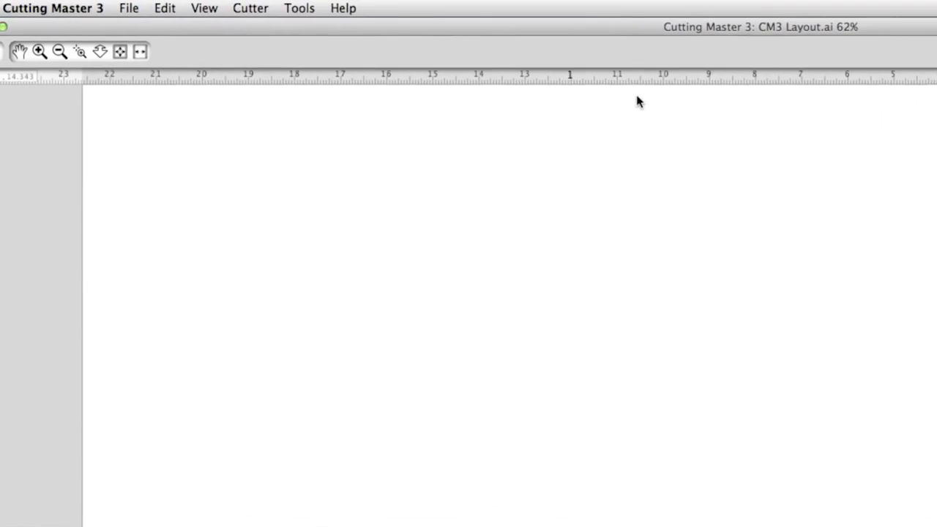
{"action": "left_click", "coordinate": [307, 7]}
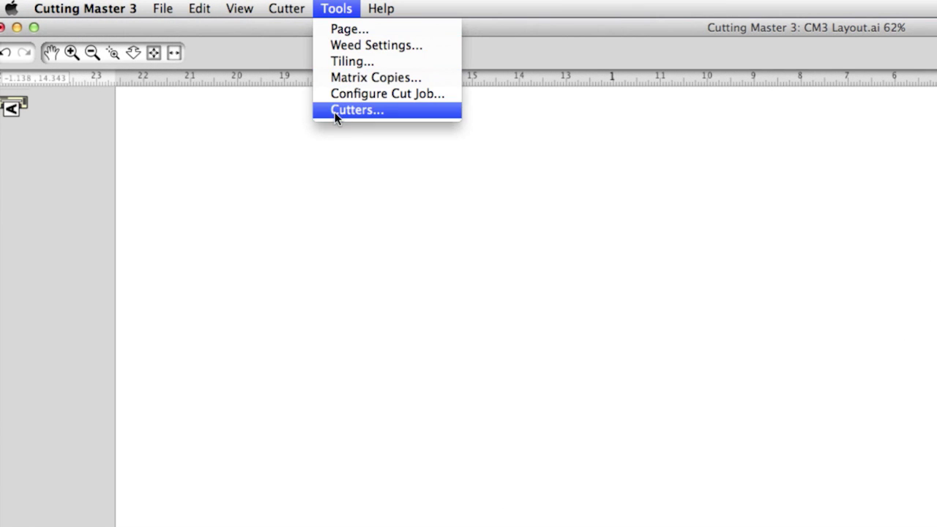
{"action": "left_click", "coordinate": [435, 5]}
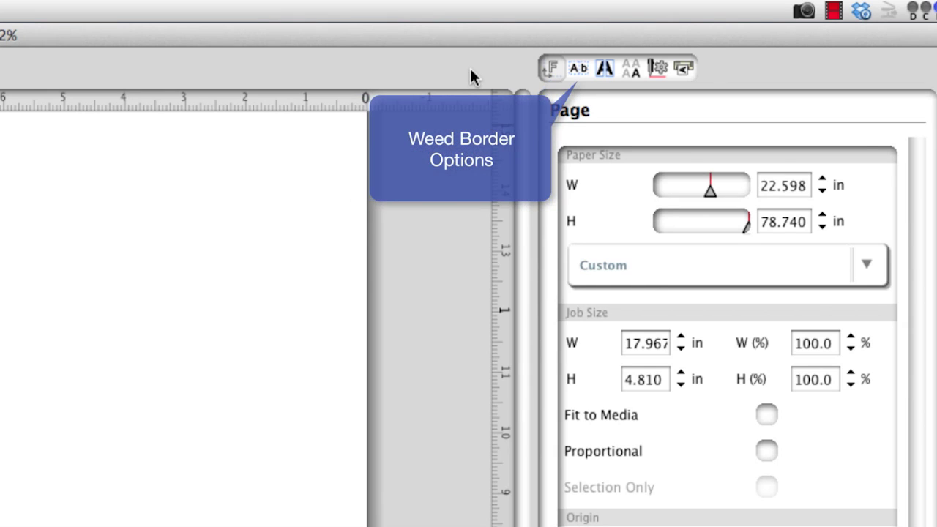
Step: Examine the weed border, tiling, matrix copies and cut job configuration options one after another
{"action": "left_click", "coordinate": [577, 68]}
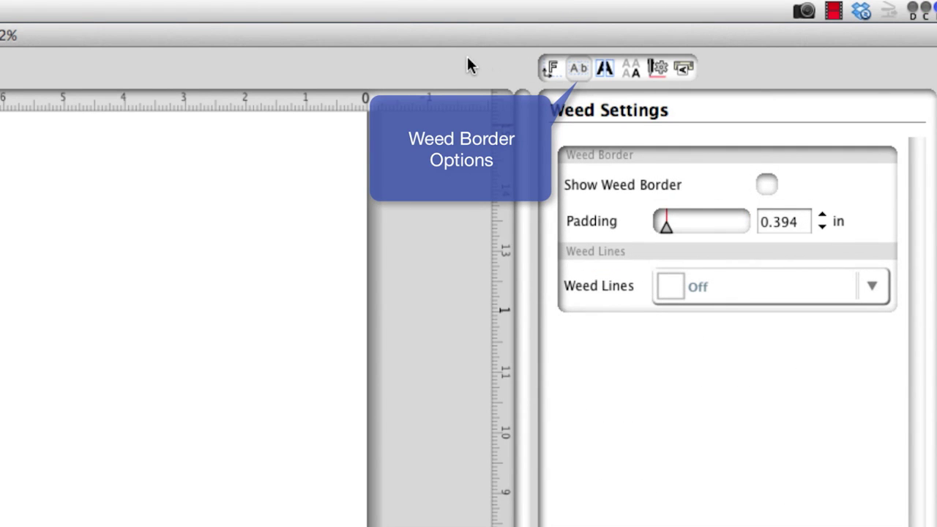
{"action": "left_click", "coordinate": [605, 68]}
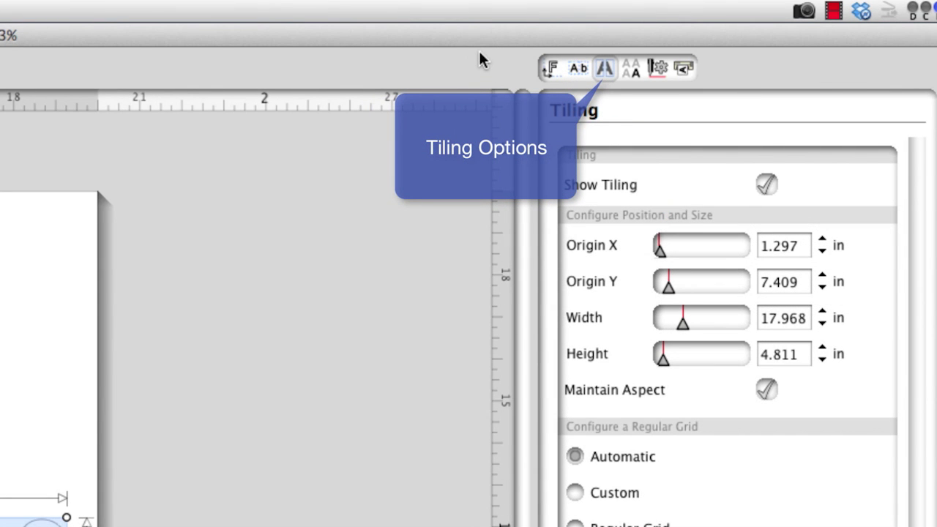
{"action": "left_click", "coordinate": [630, 67]}
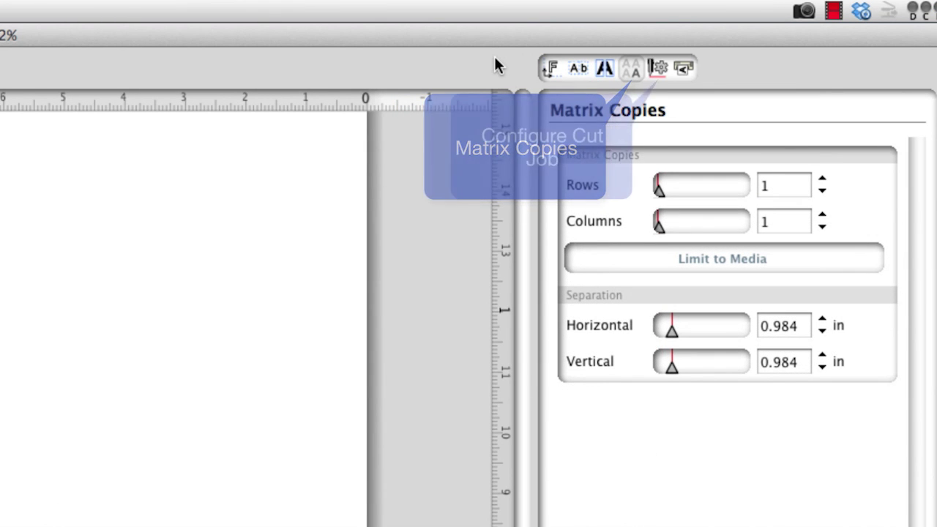
{"action": "left_click", "coordinate": [659, 68]}
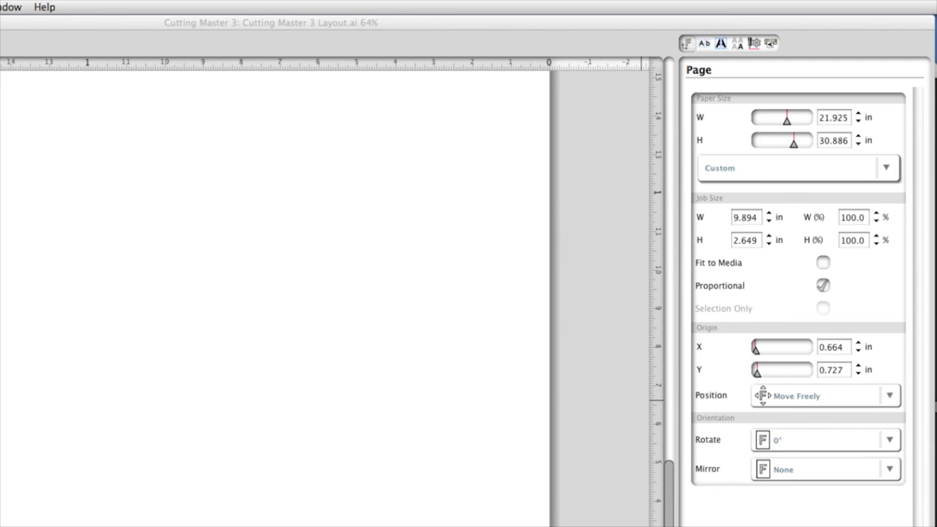
Step: Look through the paper size presets offered for the connected cutters, keeping the Custom size
{"action": "left_click", "coordinate": [887, 168]}
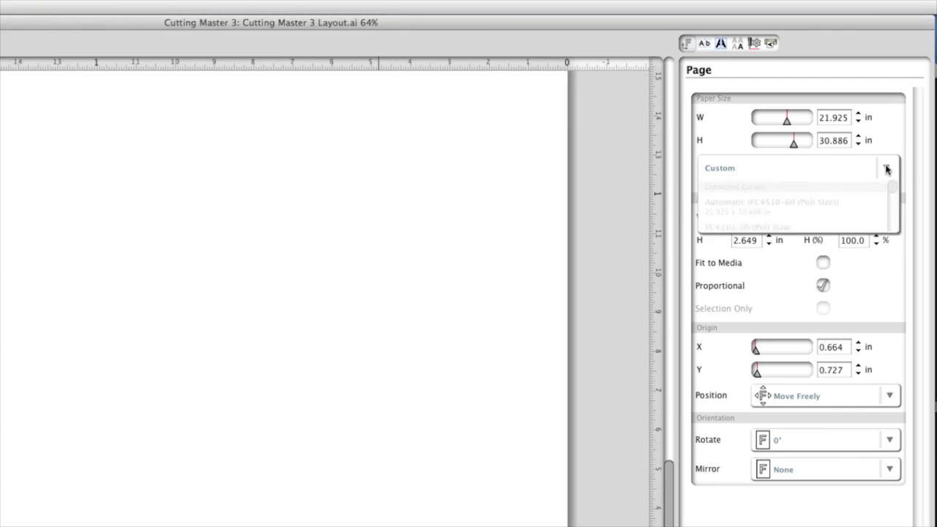
{"action": "mouse_move", "coordinate": [891, 187]}
{"action": "left_mouse_down"}
{"action": "mouse_move", "coordinate": [892, 220]}
{"action": "mouse_move", "coordinate": [895, 191]}
{"action": "left_mouse_up"}
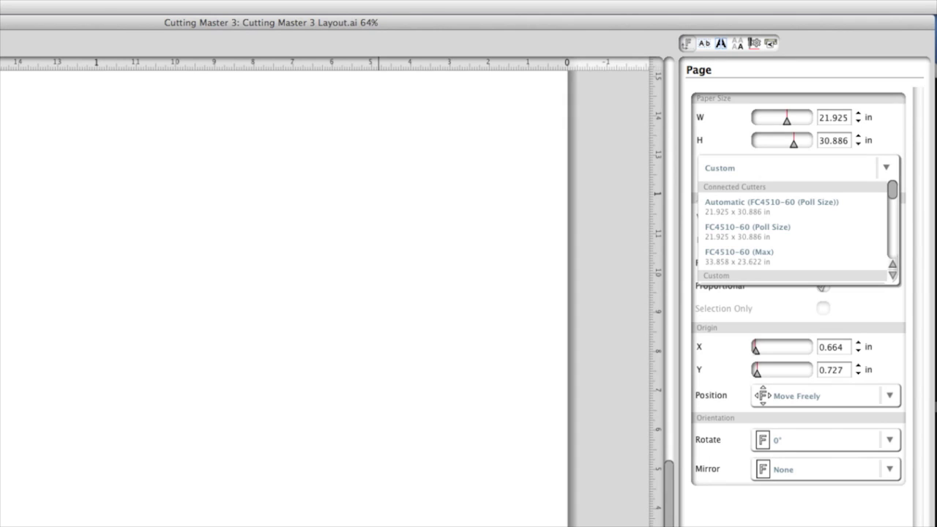
{"action": "left_click", "coordinate": [893, 141]}
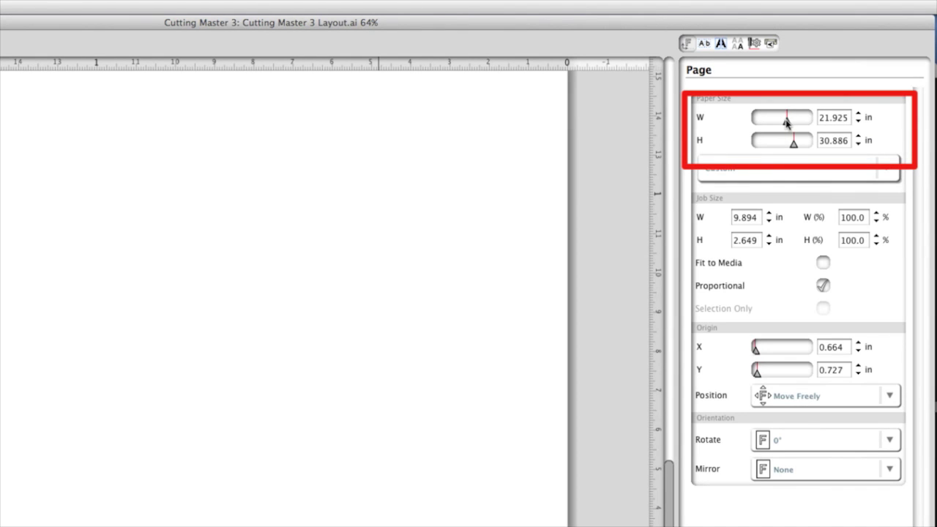
Step: Adjust the custom paper size to about 26 × 30 in, and set its width to exactly 24 in
{"action": "mouse_move", "coordinate": [787, 122]}
{"action": "left_mouse_down"}
{"action": "mouse_move", "coordinate": [787, 144]}
{"action": "mouse_move", "coordinate": [770, 146]}
{"action": "mouse_move", "coordinate": [793, 145]}
{"action": "mouse_move", "coordinate": [791, 125]}
{"action": "left_mouse_up"}
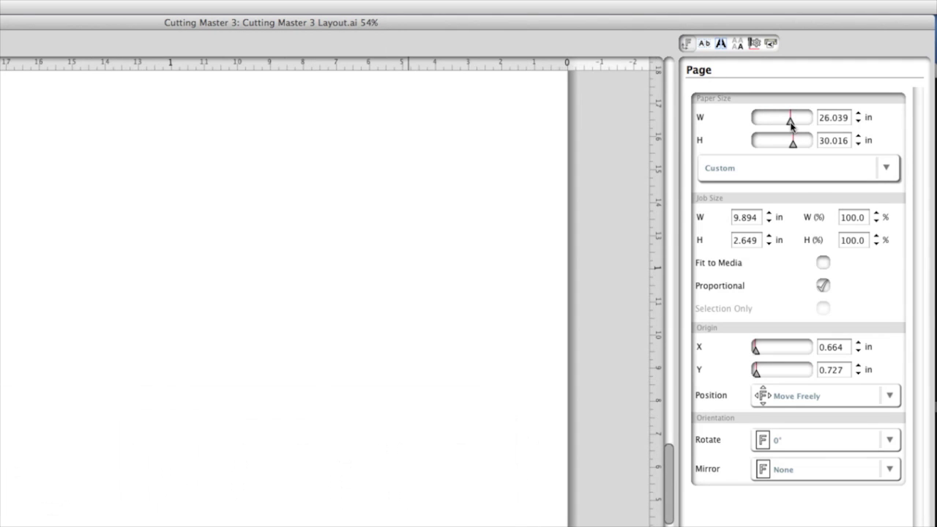
{"action": "double_click", "coordinate": [836, 121]}
{"action": "type", "text": "24"}
{"action": "key", "text": "Return"}
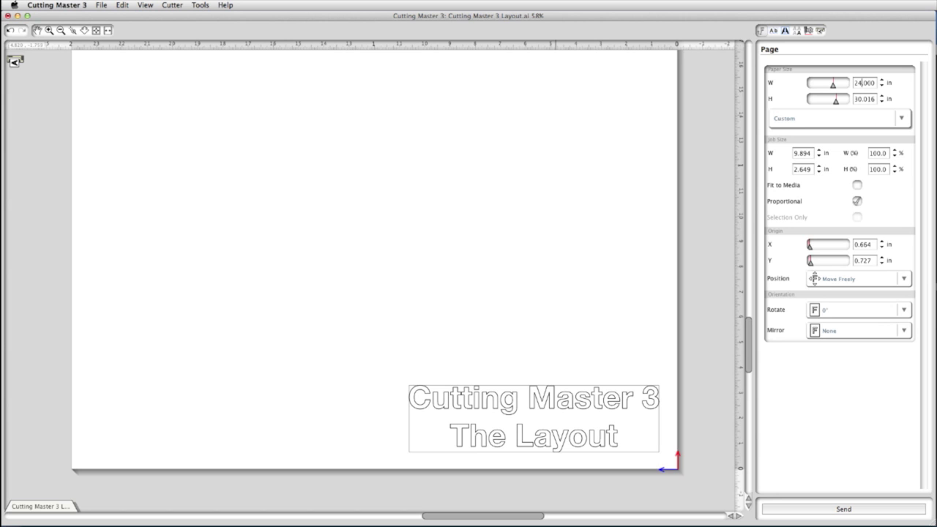
Step: Widen the custom paper size to about 27 in, and choose the FC4510-60 (Poll Size) paper preset
{"action": "mouse_move", "coordinate": [836, 87]}
{"action": "left_mouse_down"}
{"action": "mouse_move", "coordinate": [821, 87]}
{"action": "mouse_move", "coordinate": [836, 87]}
{"action": "left_mouse_up"}
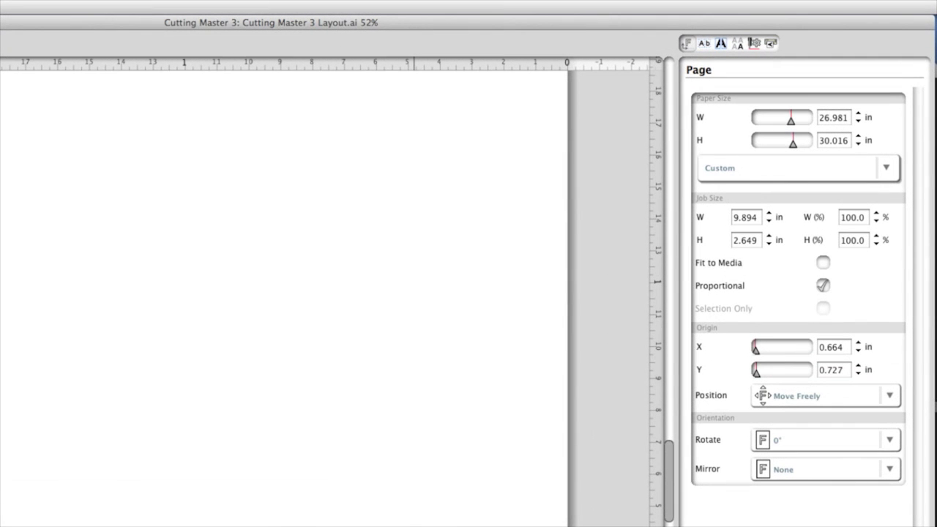
{"action": "left_click", "coordinate": [888, 169]}
{"action": "mouse_move", "coordinate": [892, 189]}
{"action": "left_mouse_down"}
{"action": "mouse_move", "coordinate": [891, 250]}
{"action": "mouse_move", "coordinate": [892, 187]}
{"action": "left_mouse_up"}
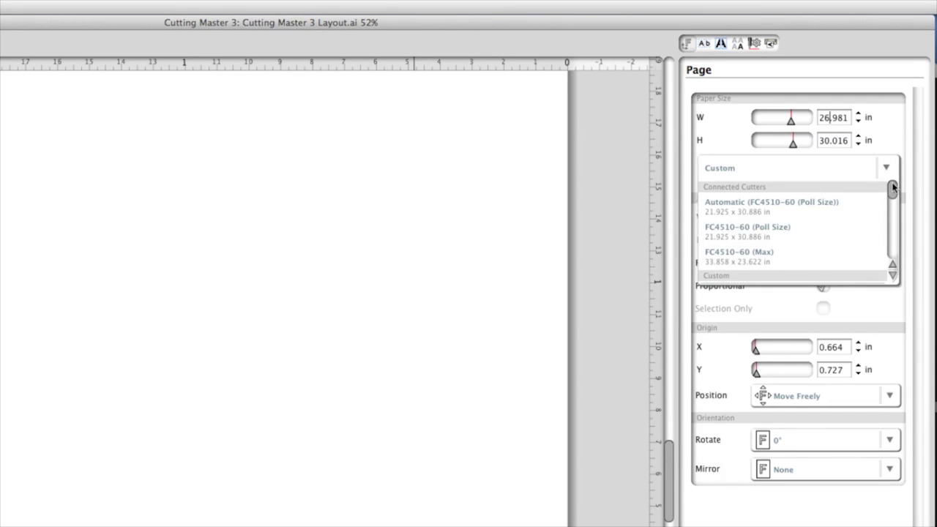
{"action": "left_click", "coordinate": [771, 233]}
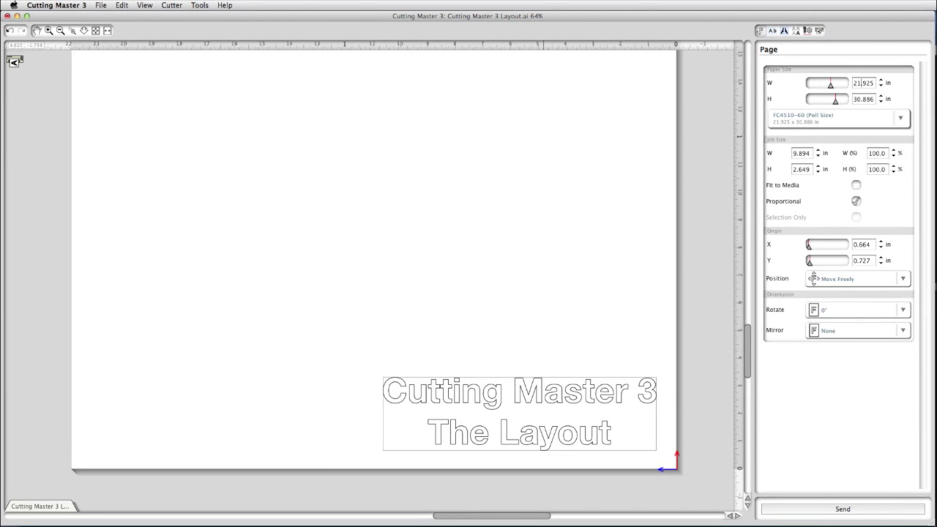
Step: Set a custom paper size of 10 in wide by 10 in high
{"action": "left_click", "coordinate": [901, 118]}
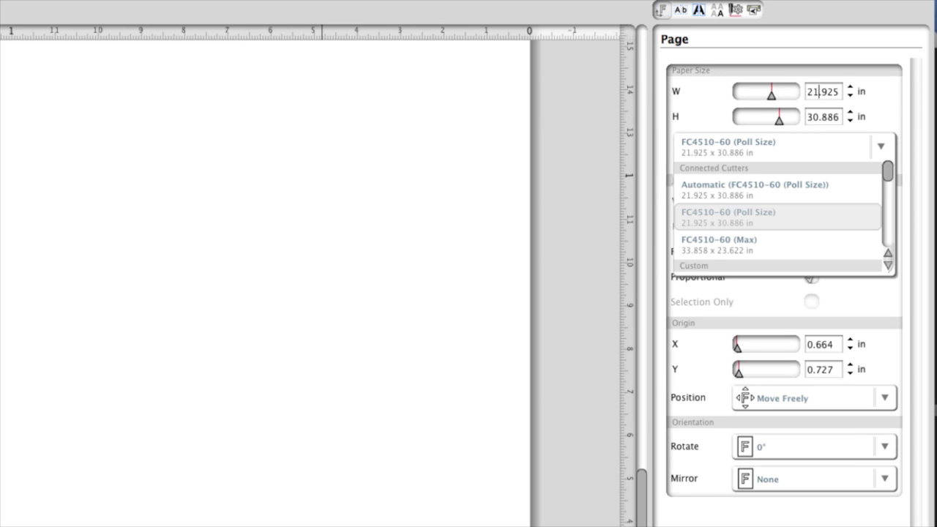
{"action": "left_click", "coordinate": [835, 98]}
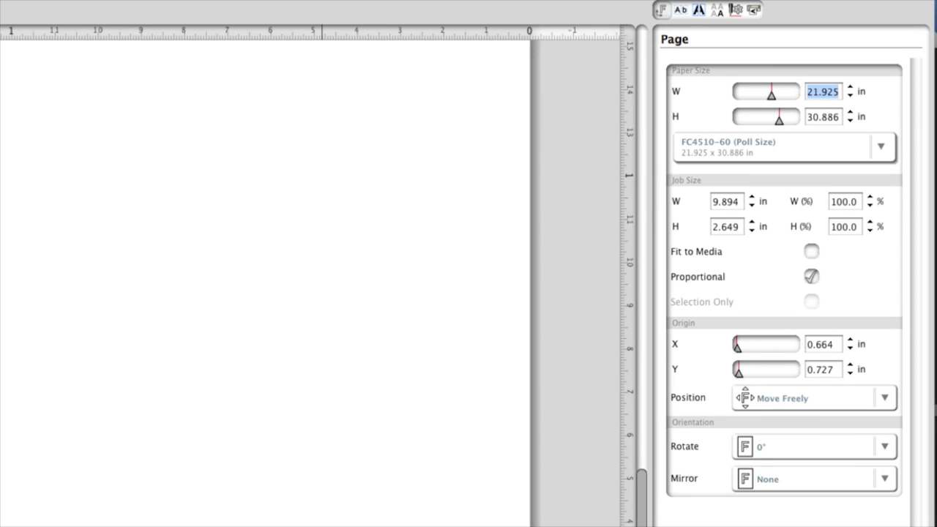
{"action": "type", "text": "10"}
{"action": "key", "text": "Tab"}
{"action": "type", "text": "10"}
{"action": "key", "text": "Tab"}
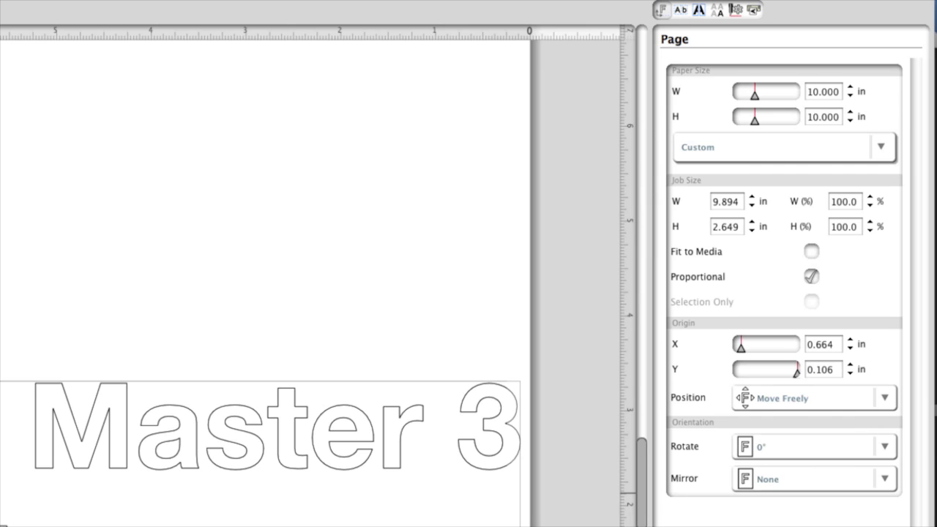
Step: Set the paper width and height to 24 in each
{"action": "double_click", "coordinate": [823, 93]}
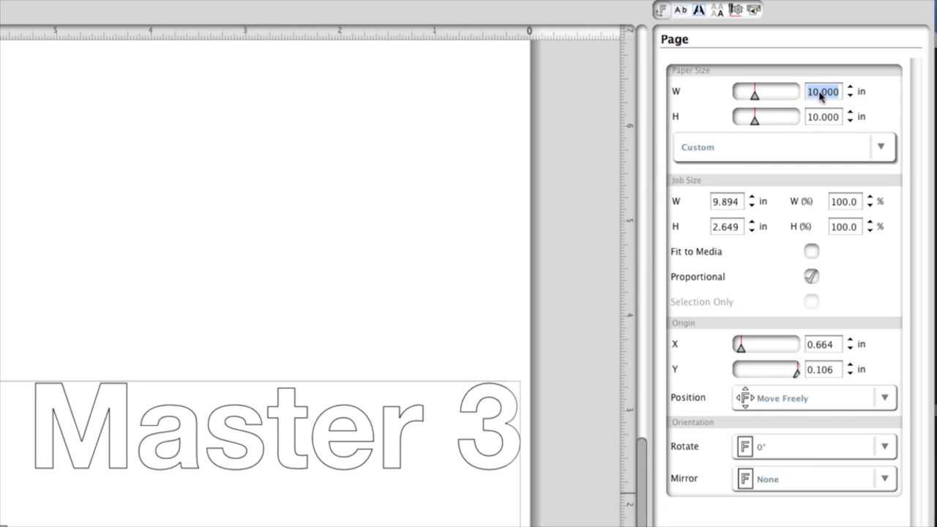
{"action": "type", "text": "24"}
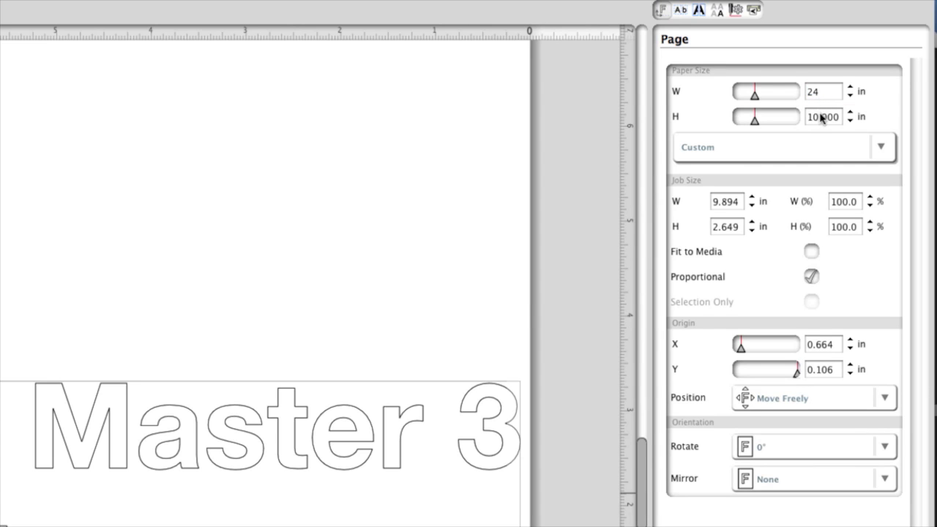
{"action": "double_click", "coordinate": [822, 117]}
{"action": "type", "text": "24"}
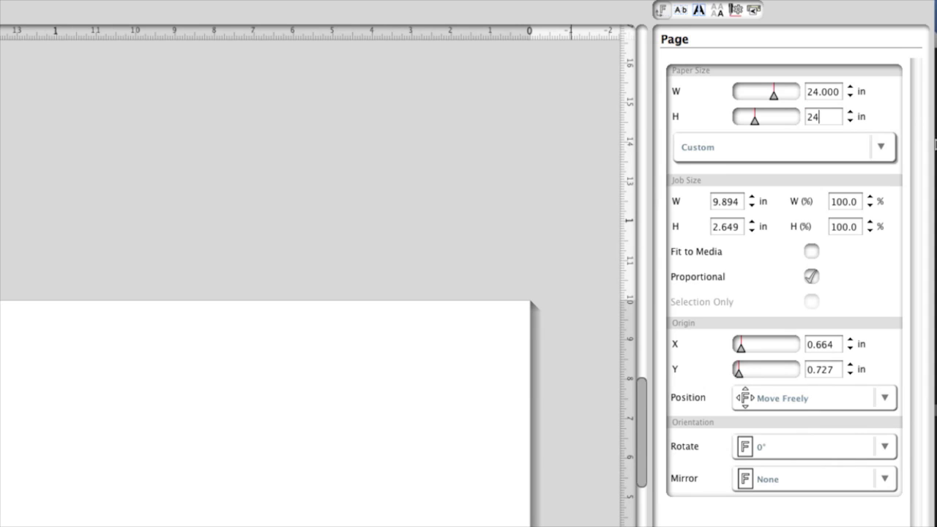
{"action": "key", "text": "Return"}
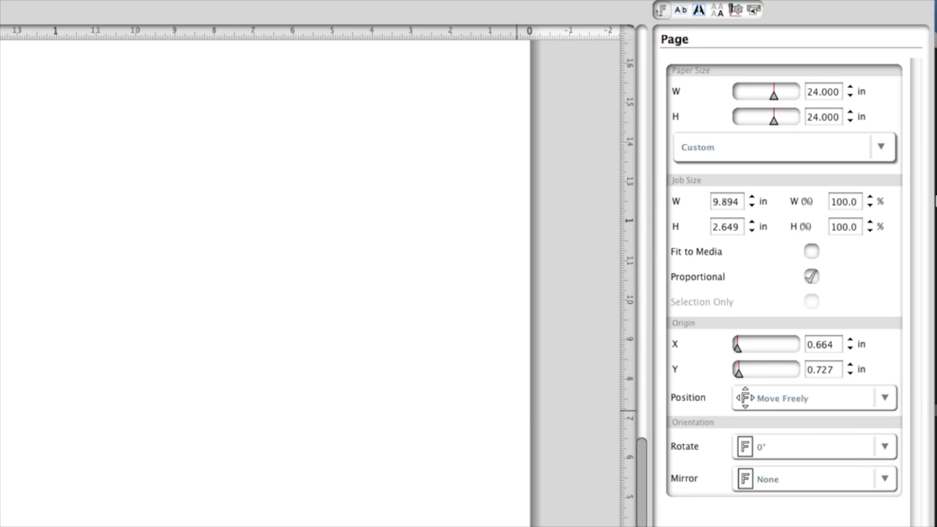
Step: Add a media size titled "24 x 24" to the paper presets, entering 24 in for its width and height
{"action": "left_click", "coordinate": [884, 147]}
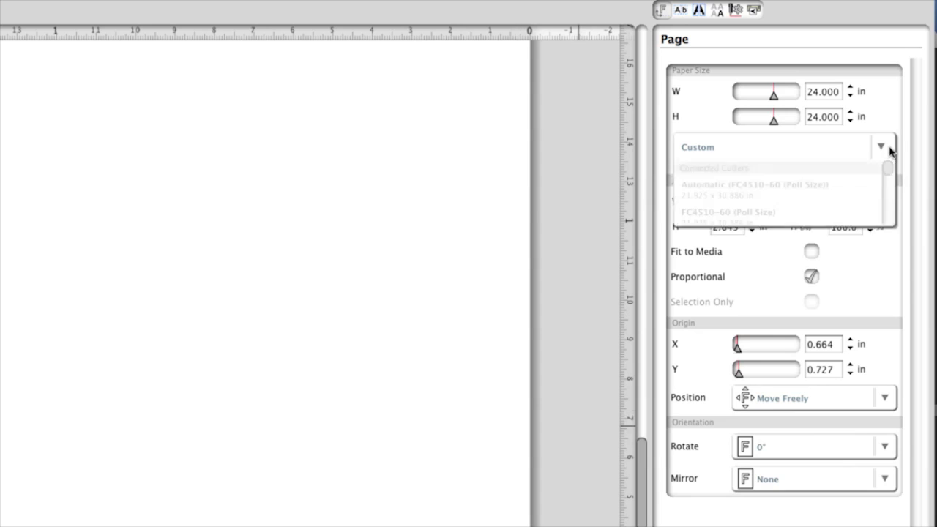
{"action": "right_click", "coordinate": [805, 222]}
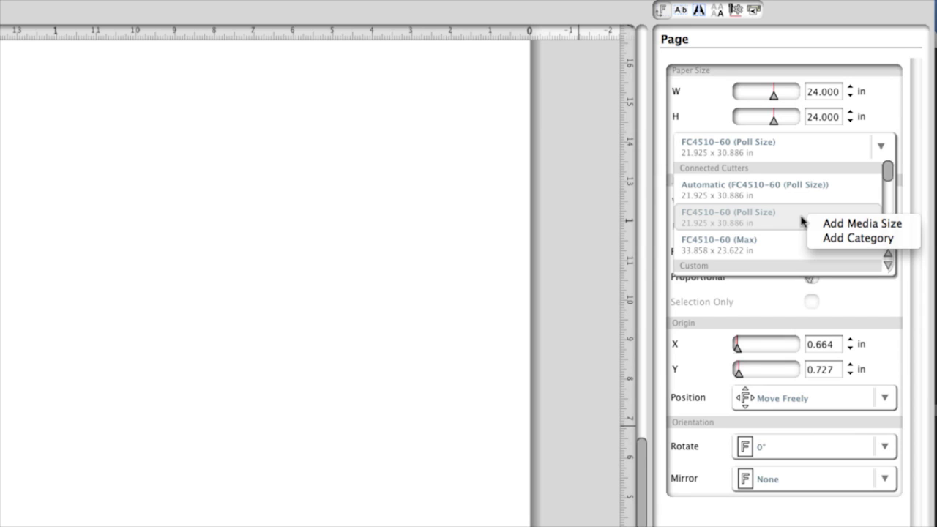
{"action": "left_click", "coordinate": [839, 224]}
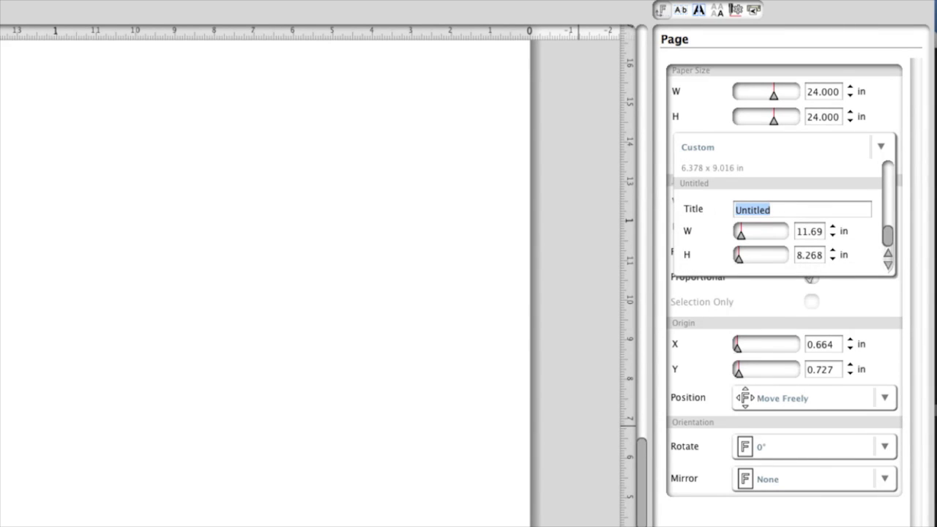
{"action": "type", "text": "24 x 24"}
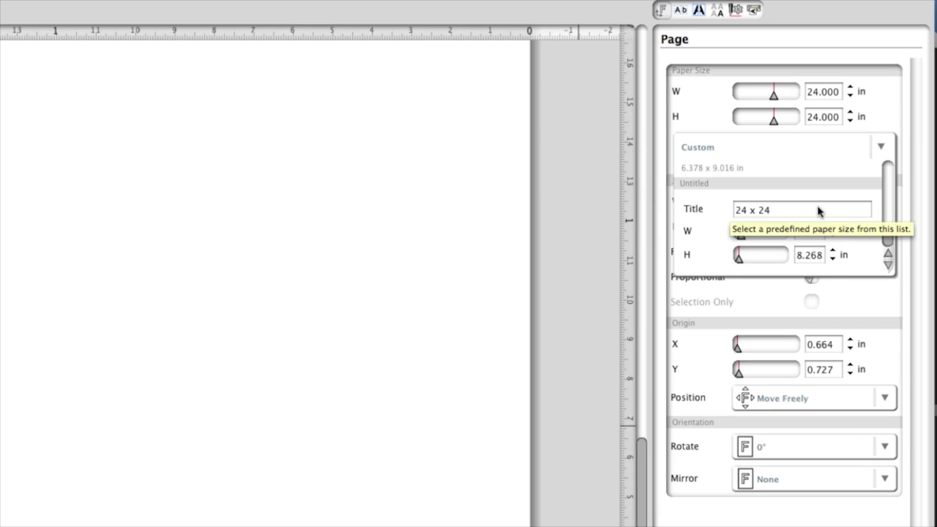
{"action": "double_click", "coordinate": [809, 231]}
{"action": "type", "text": "24"}
{"action": "double_click", "coordinate": [808, 255]}
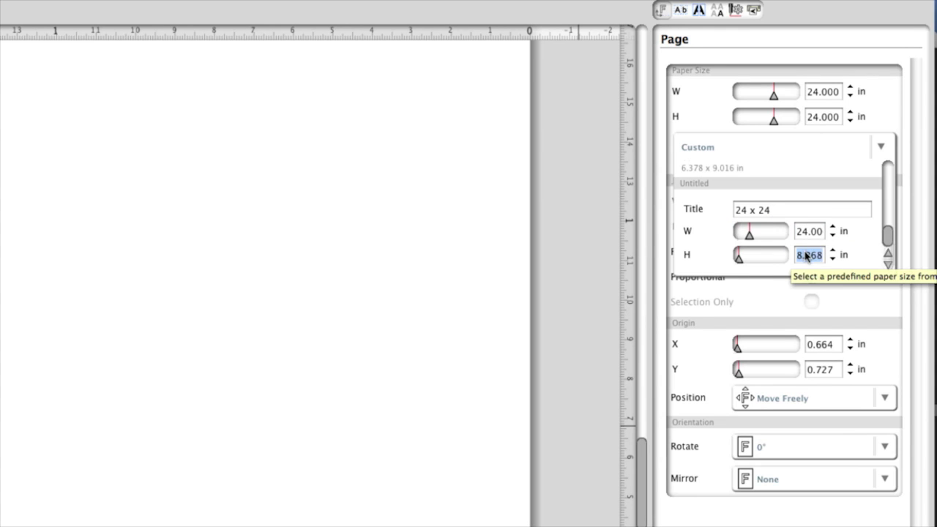
{"action": "type", "text": "24"}
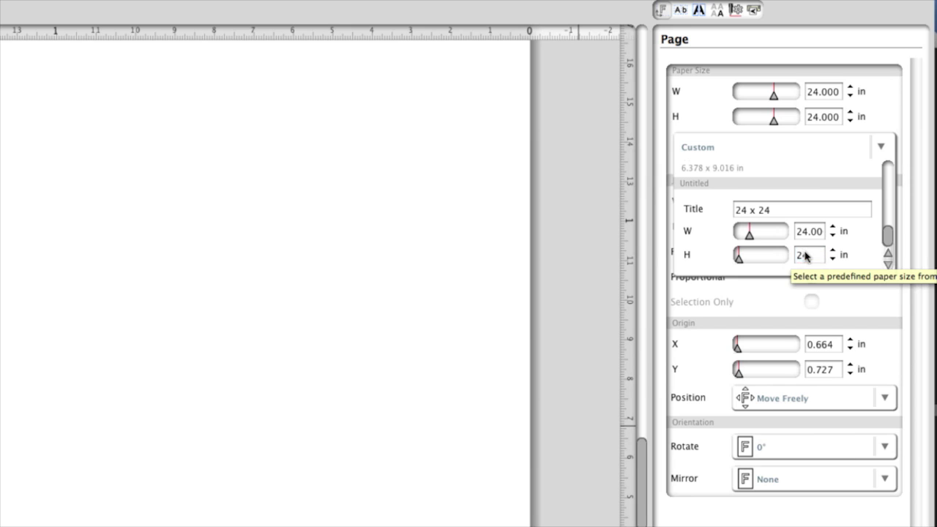
{"action": "left_click", "coordinate": [859, 291]}
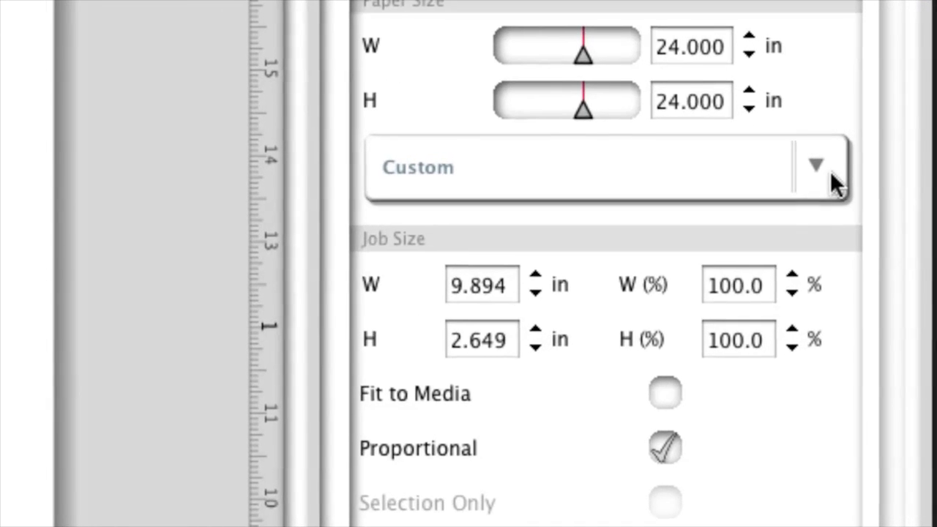
Step: Rename the Untitled category containing the 24 x 24 preset to "My Media"
{"action": "left_click", "coordinate": [831, 171]}
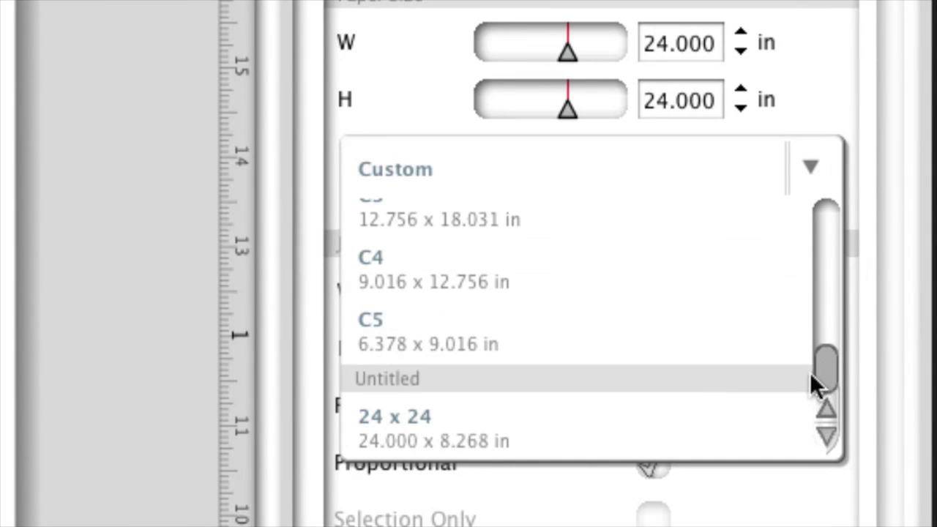
{"action": "mouse_move", "coordinate": [621, 421]}
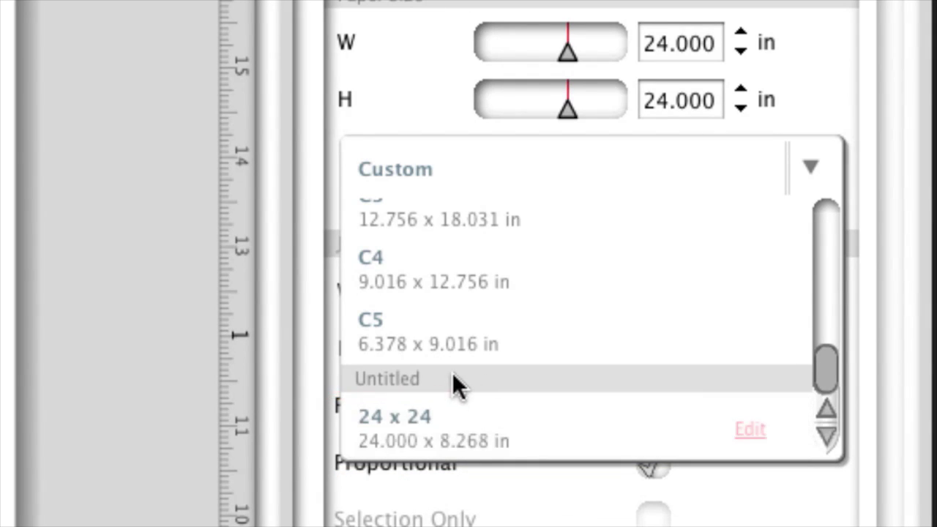
{"action": "mouse_move", "coordinate": [427, 377]}
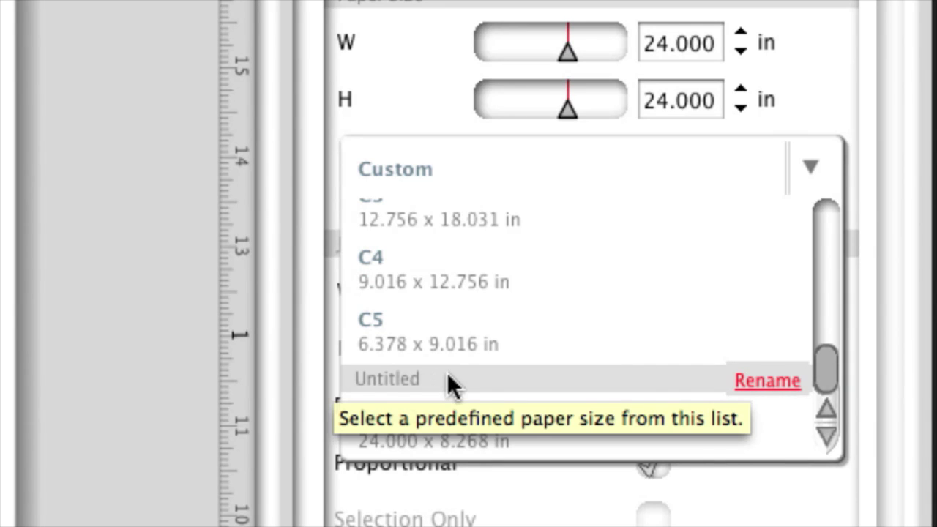
{"action": "left_click", "coordinate": [760, 382]}
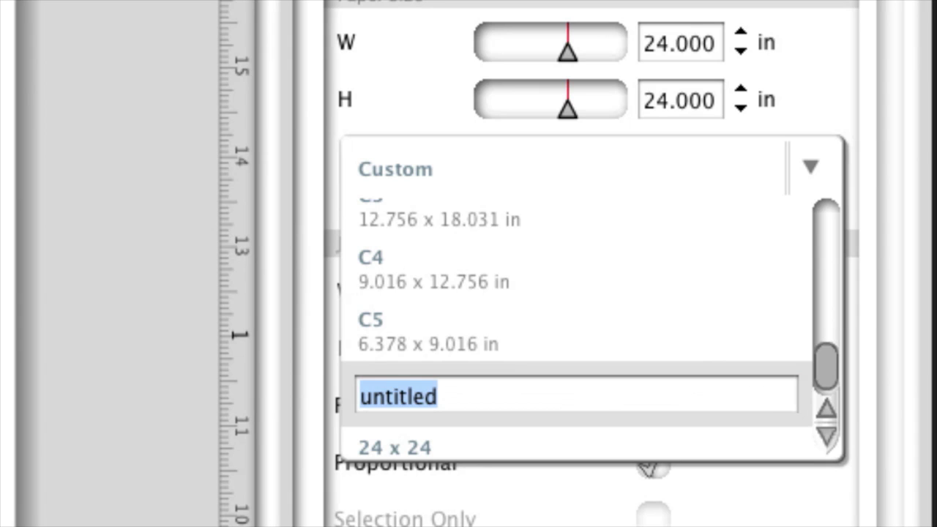
{"action": "type", "text": "My "}
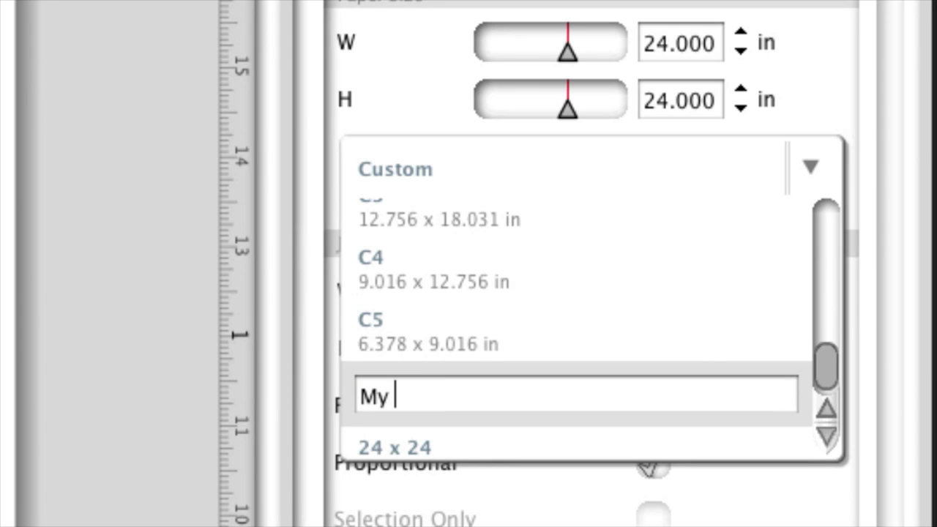
{"action": "type", "text": "Media"}
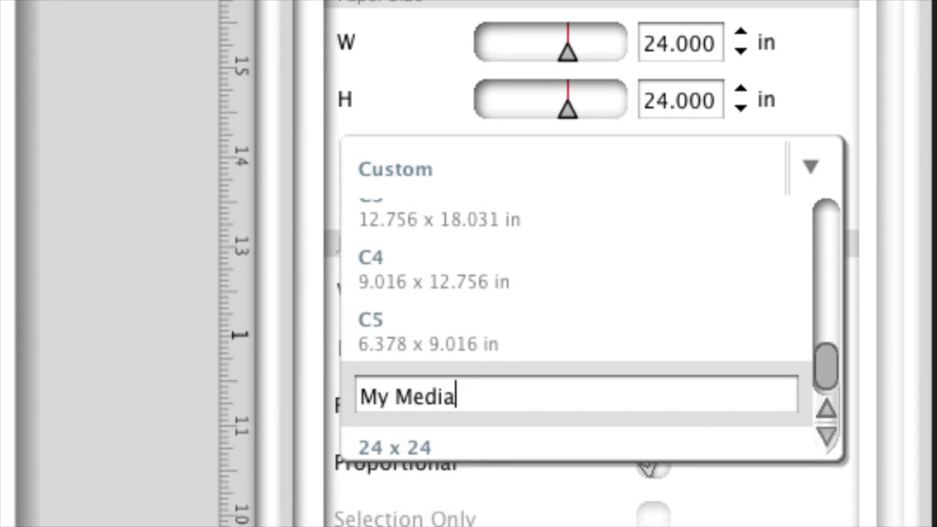
{"action": "key", "text": "Return"}
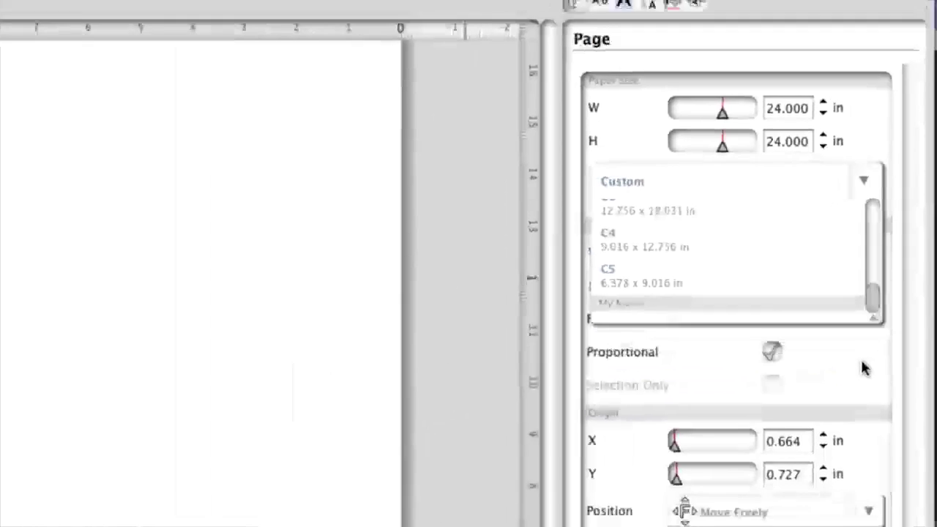
Step: Look through the Position and Rotate options for the job
{"action": "left_click", "coordinate": [809, 493]}
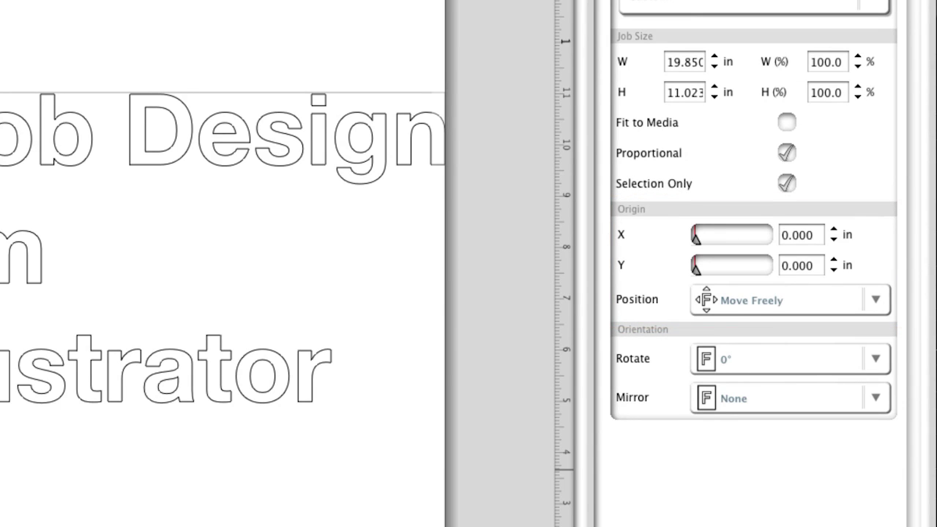
{"action": "left_click", "coordinate": [883, 299]}
{"action": "left_click", "coordinate": [886, 300]}
{"action": "left_click", "coordinate": [877, 359]}
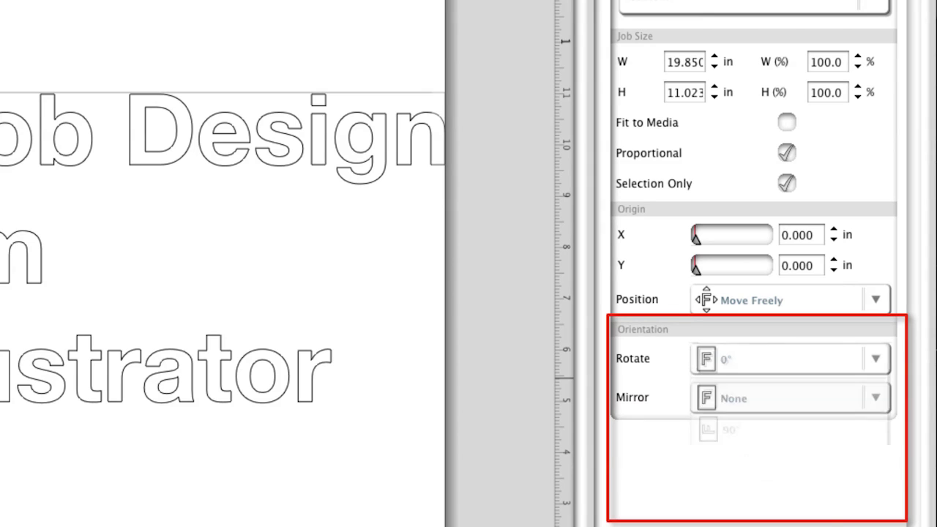
Step: Try mirroring the job horizontally and vertically, and return Mirror to None
{"action": "left_click", "coordinate": [875, 400]}
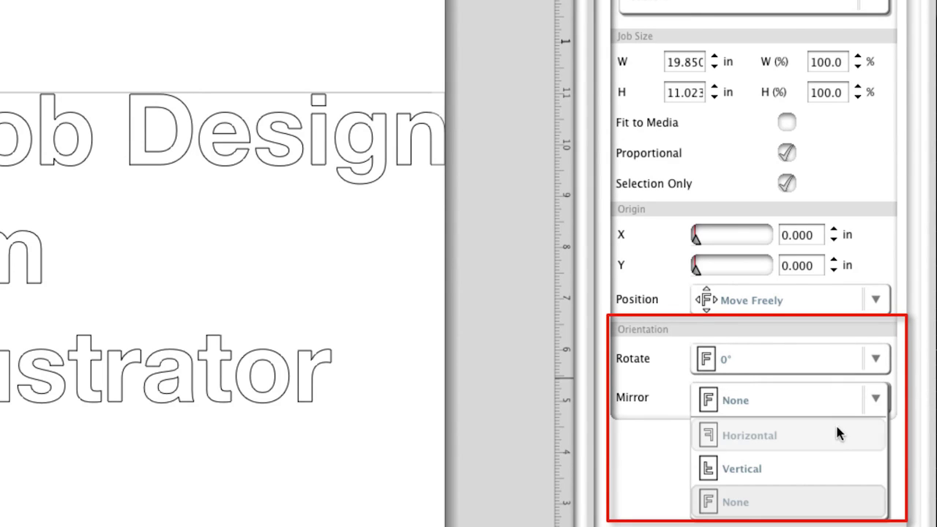
{"action": "left_click", "coordinate": [831, 438]}
{"action": "left_click", "coordinate": [877, 399]}
{"action": "left_click", "coordinate": [816, 472]}
{"action": "left_click", "coordinate": [873, 401]}
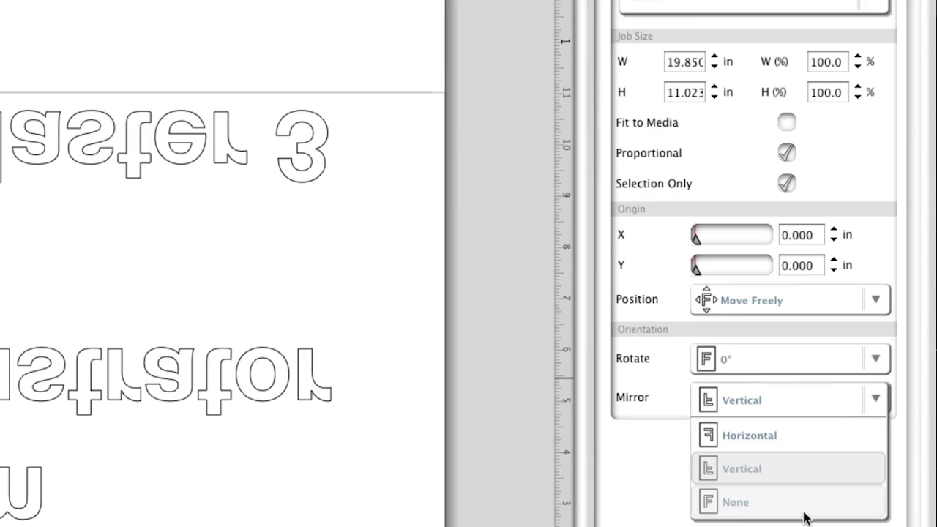
{"action": "left_click", "coordinate": [746, 504]}
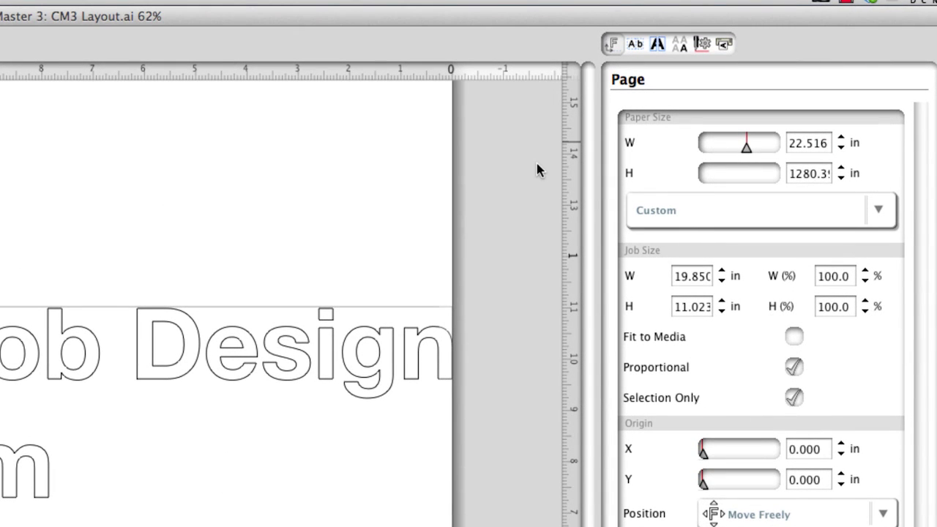
Step: Move the design inward from the page origin and show a weed border around it in Weed Settings
{"action": "left_click", "coordinate": [635, 45]}
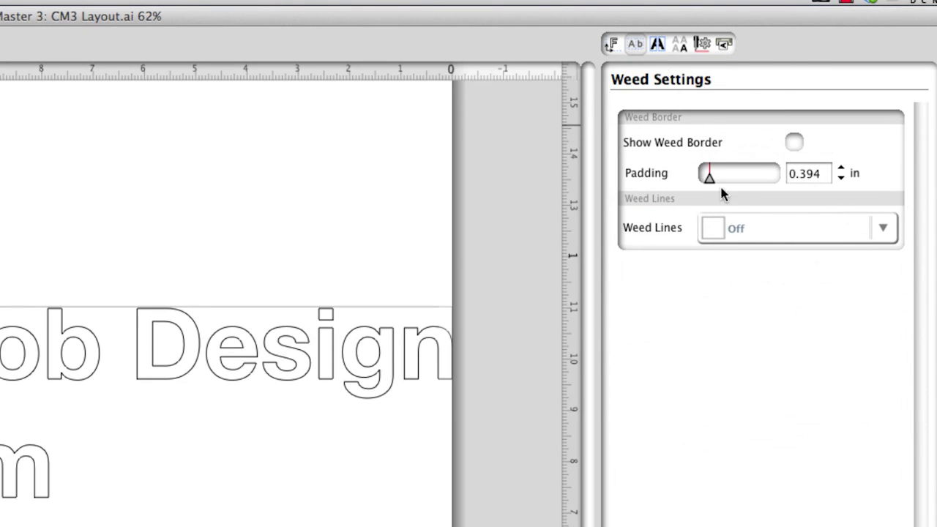
{"action": "left_click_drag", "start_coordinate": [310, 442], "coordinate": [276, 442]}
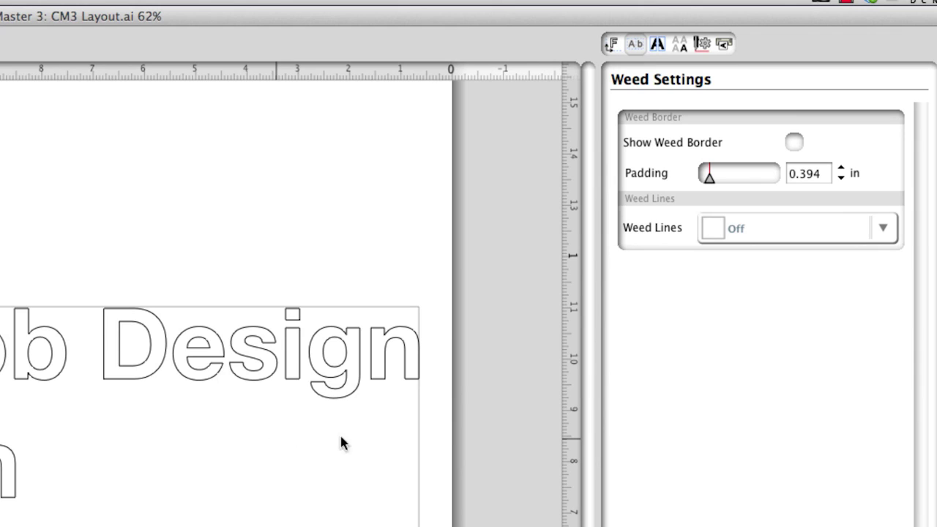
{"action": "left_click_drag", "start_coordinate": [404, 449], "coordinate": [383, 429]}
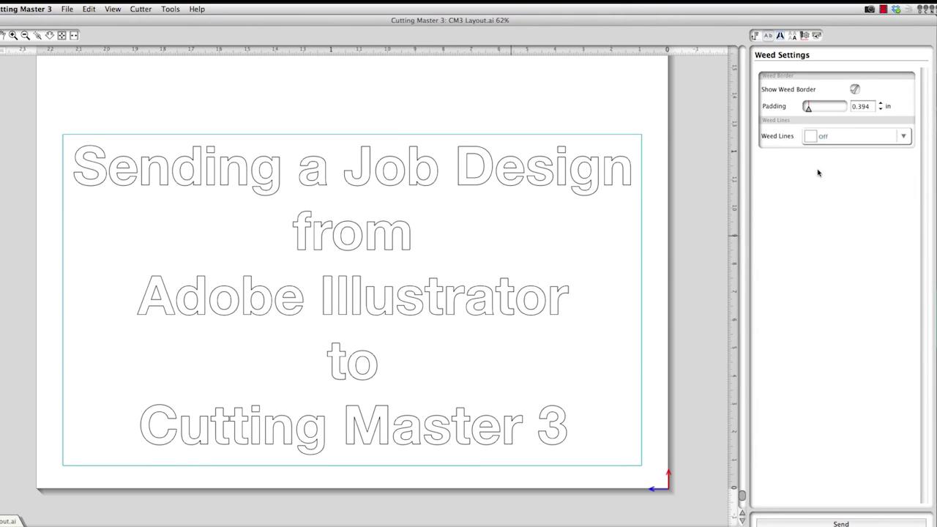
Step: Try horizontal weed lines across the design and set Weed Lines back to Off
{"action": "left_click", "coordinate": [906, 138]}
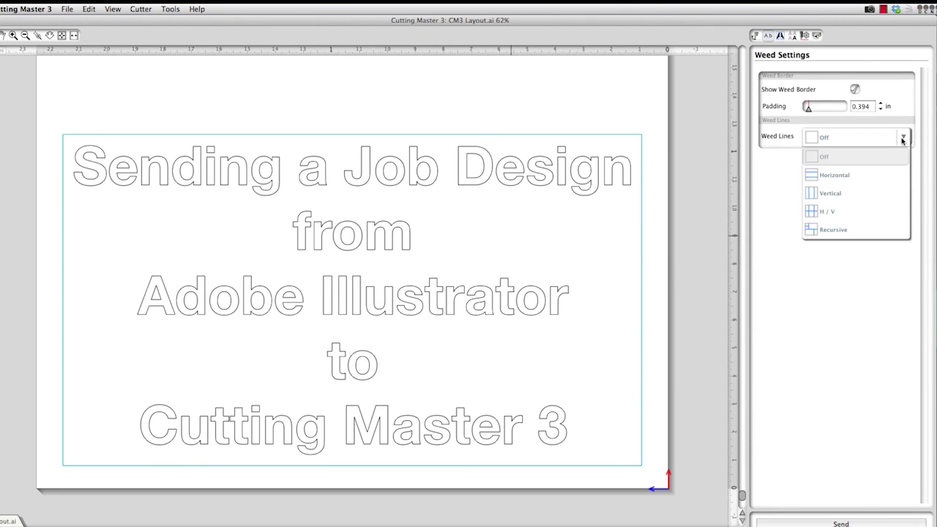
{"action": "left_click", "coordinate": [835, 174]}
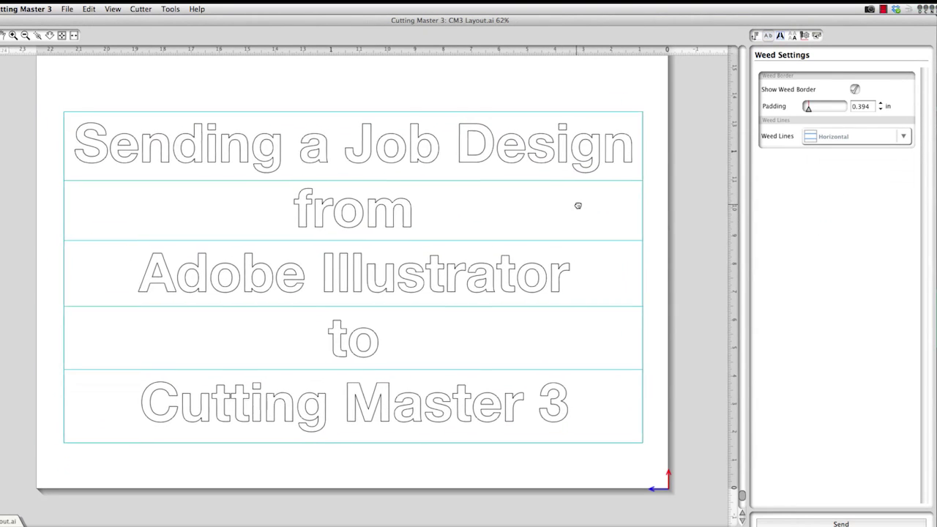
{"action": "left_click", "coordinate": [907, 138]}
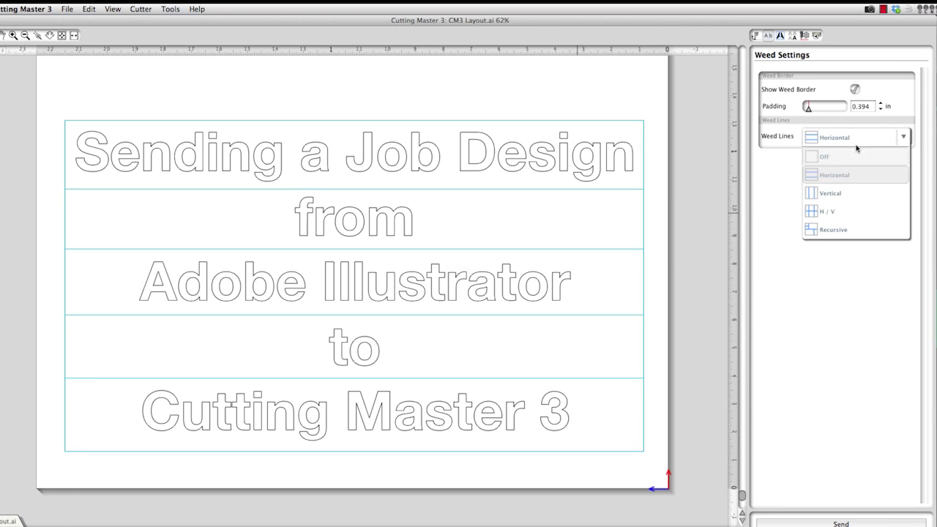
{"action": "left_click", "coordinate": [855, 154]}
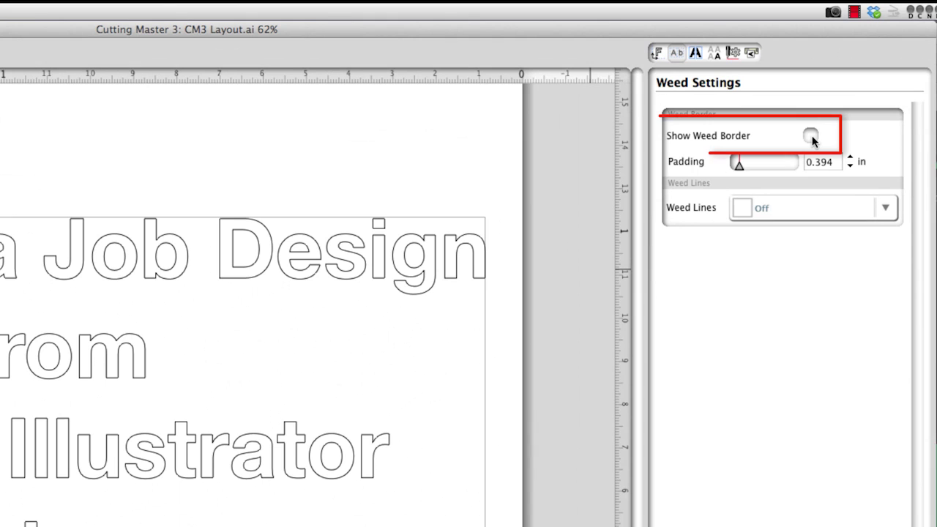
Step: Show the weed border around the design and set its padding to 0.527 in
{"action": "left_click", "coordinate": [810, 136]}
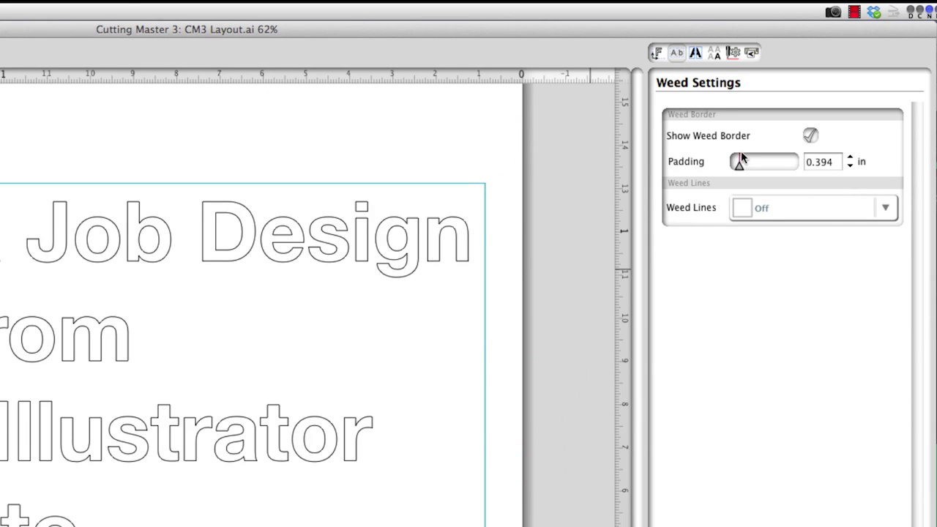
{"action": "left_click_drag", "start_coordinate": [738, 165], "coordinate": [741, 165]}
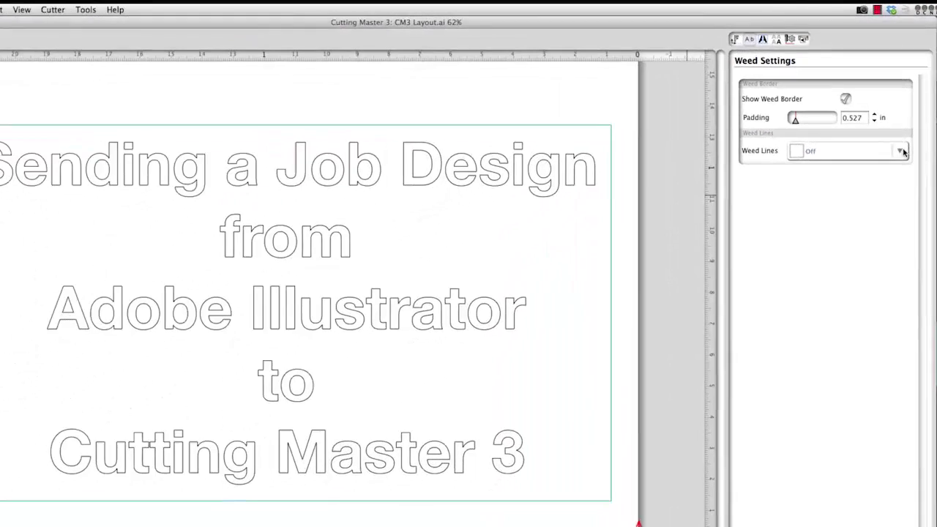
Step: Try the Horizontal, Vertical, H / V and Recursive weed lines on the design in turn
{"action": "left_click", "coordinate": [886, 208]}
{"action": "left_click", "coordinate": [864, 188]}
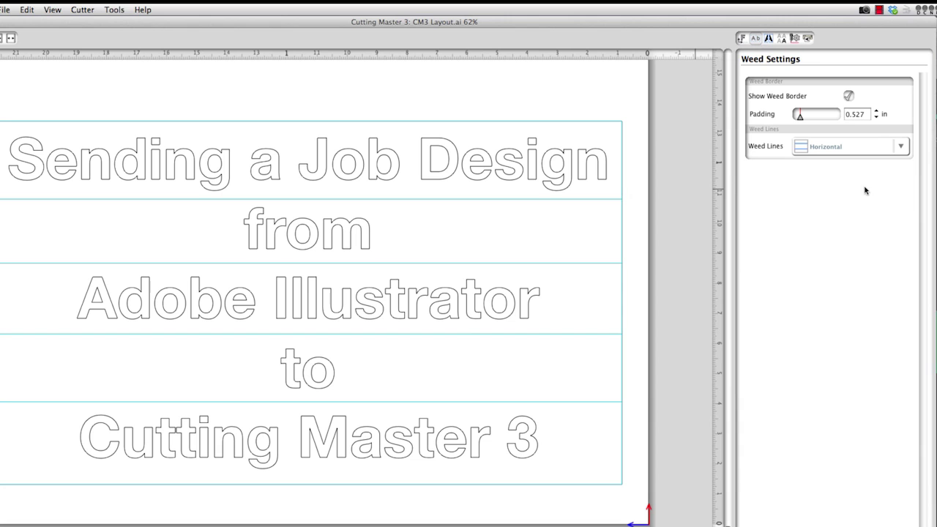
{"action": "left_click", "coordinate": [901, 147]}
{"action": "left_click", "coordinate": [806, 208]}
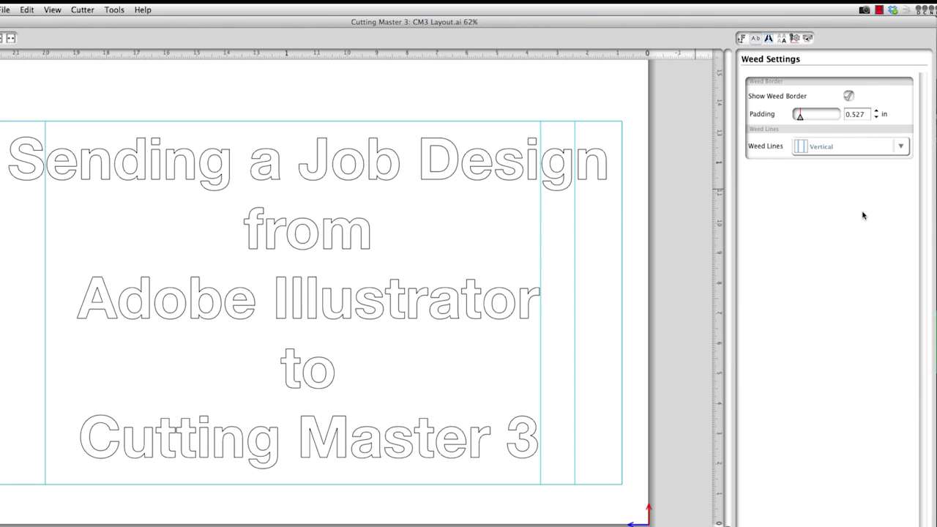
{"action": "left_click", "coordinate": [900, 147]}
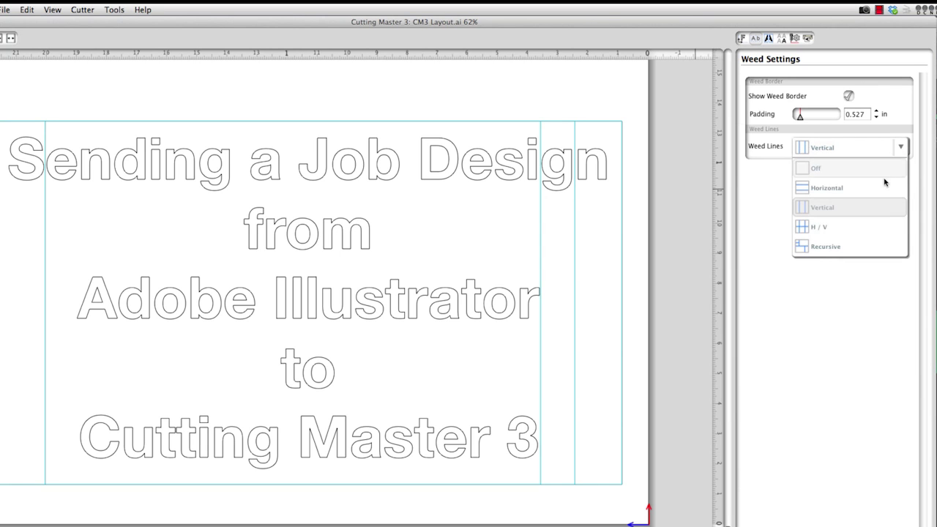
{"action": "left_click", "coordinate": [858, 227]}
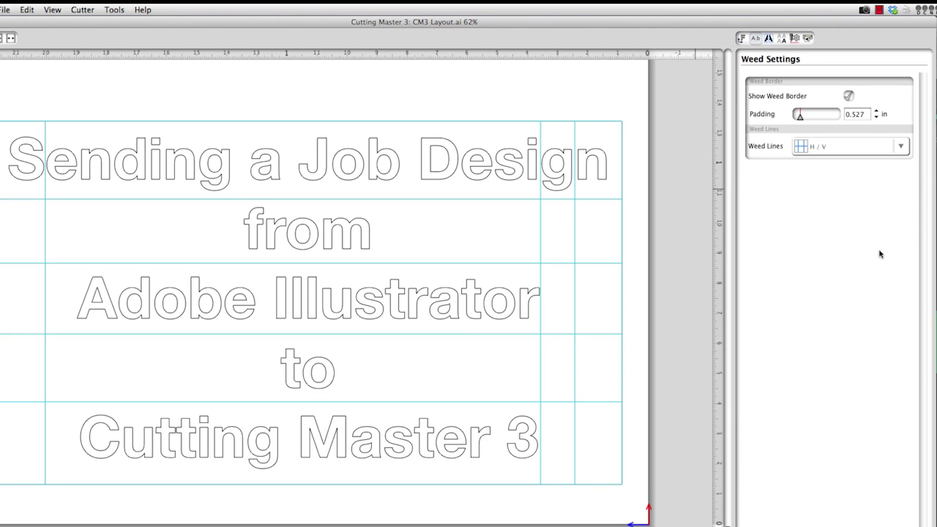
{"action": "left_click", "coordinate": [902, 147]}
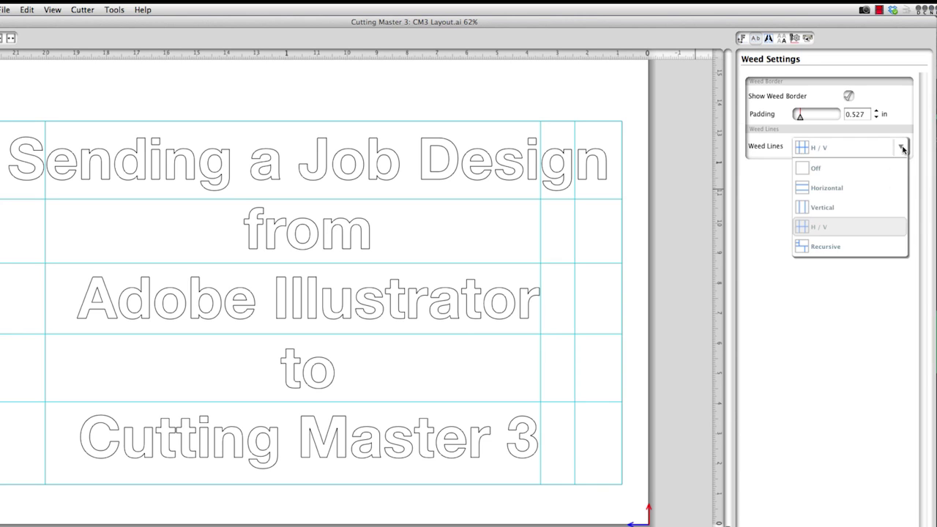
{"action": "left_click", "coordinate": [856, 248]}
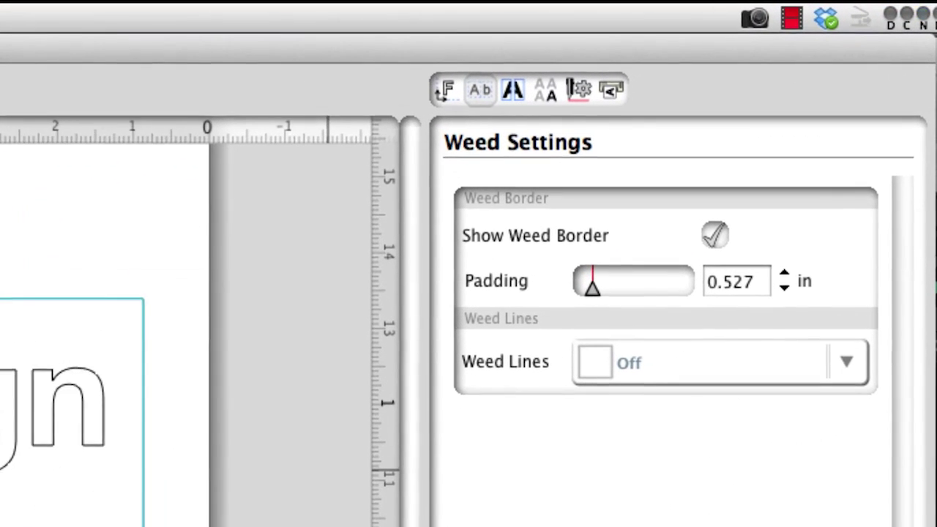
Step: Open the tiling settings and check how the tiled job is laid out on the page
{"action": "left_click", "coordinate": [515, 93]}
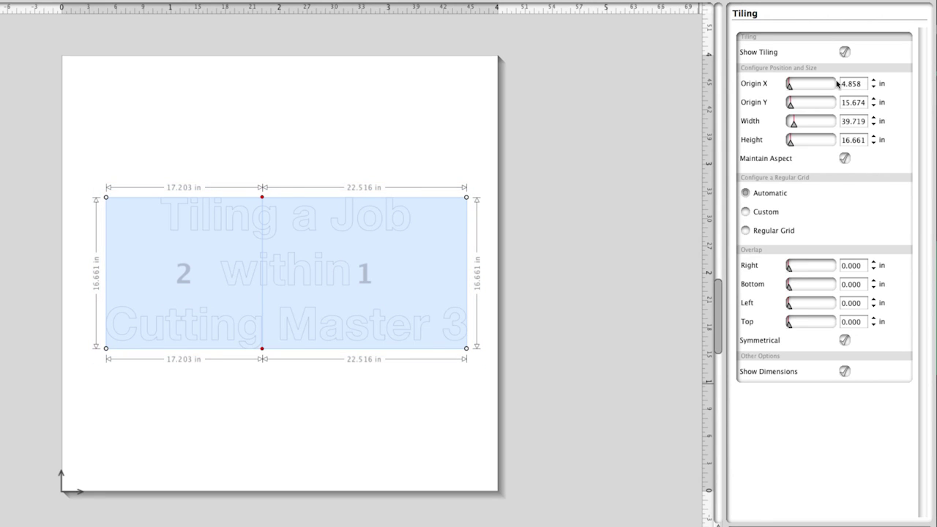
{"action": "left_click", "coordinate": [725, 6]}
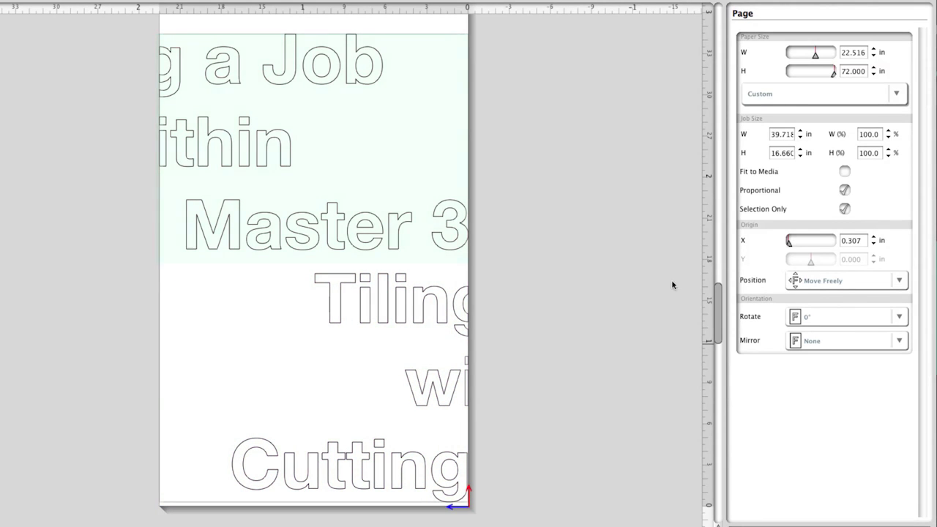
{"action": "scroll", "coordinate": [674, 160], "scroll_direction": "down", "scroll_amount": 1}
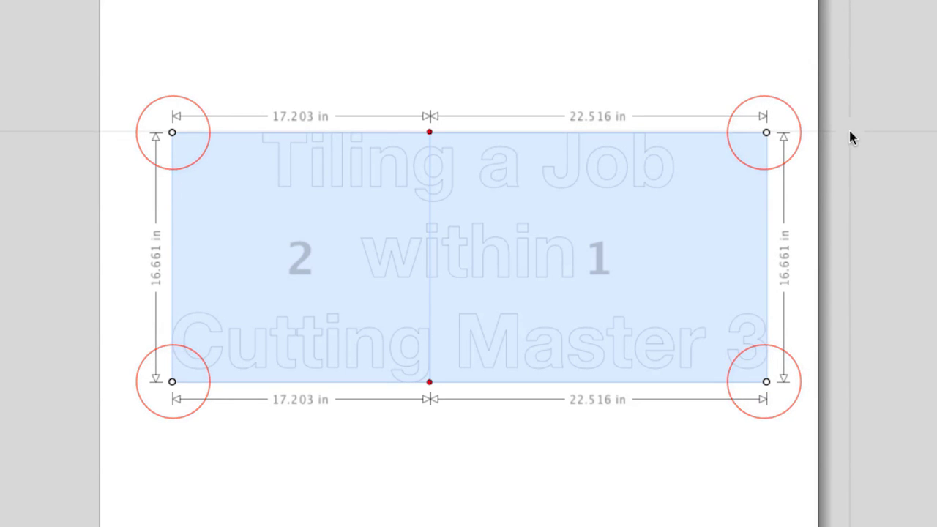
Step: Resize the tiling area from its upper corners to about 41.2 in wide and move the tile divider so the tiles measure about 19.4 and 21.7 in
{"action": "left_click_drag", "start_coordinate": [766, 130], "coordinate": [770, 103]}
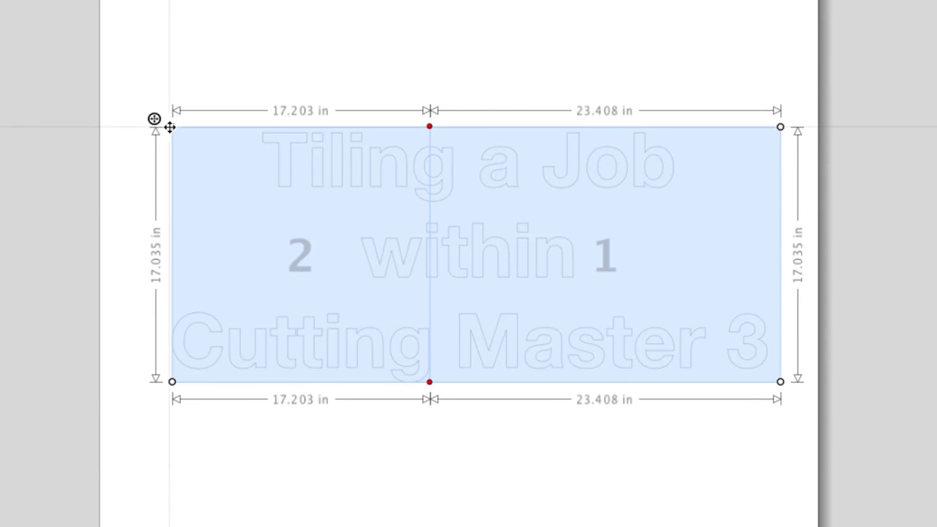
{"action": "left_click_drag", "start_coordinate": [171, 125], "coordinate": [163, 122]}
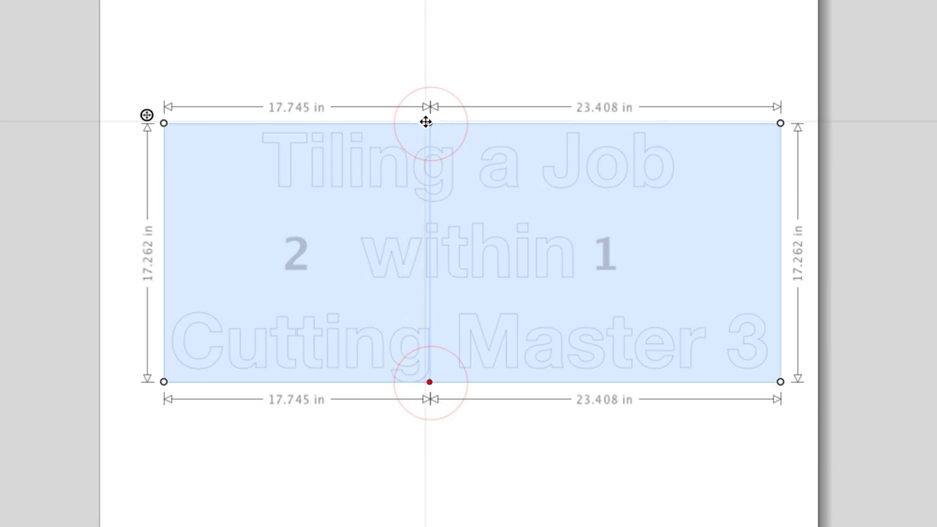
{"action": "left_click_drag", "start_coordinate": [429, 123], "coordinate": [456, 129]}
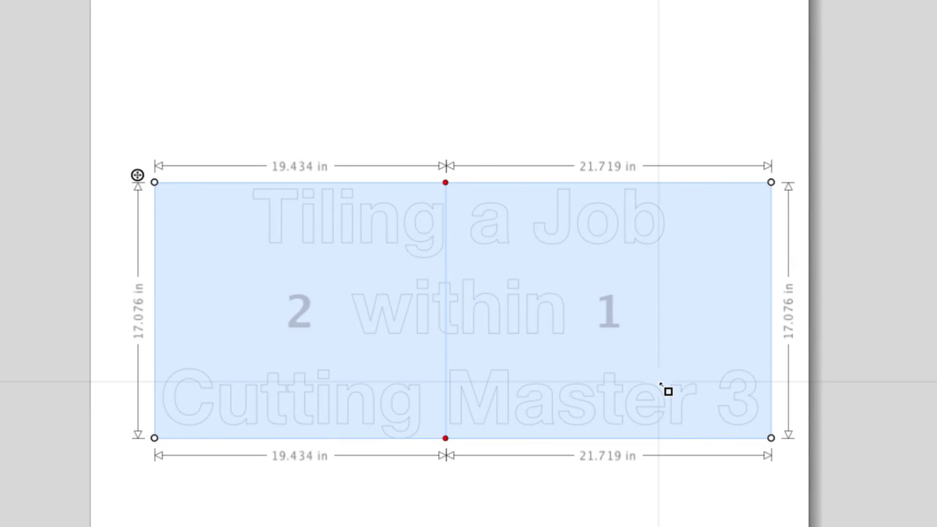
Step: Split both tiles with a horizontal divider about 5.3 in below the top edge and shift the tiling's Origin X to 6.329 in
{"action": "scroll", "coordinate": [682, 333], "scroll_direction": "down", "scroll_amount": 3}
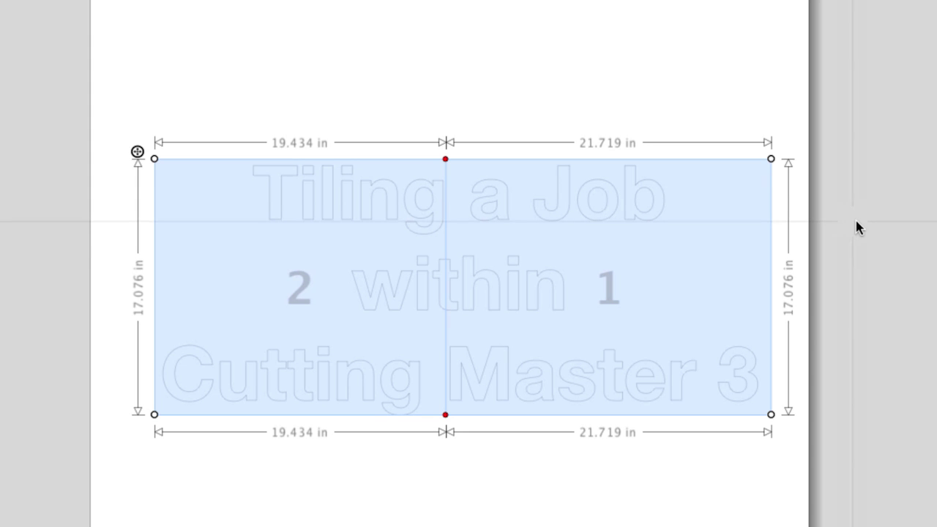
{"action": "left_click", "coordinate": [157, 240]}
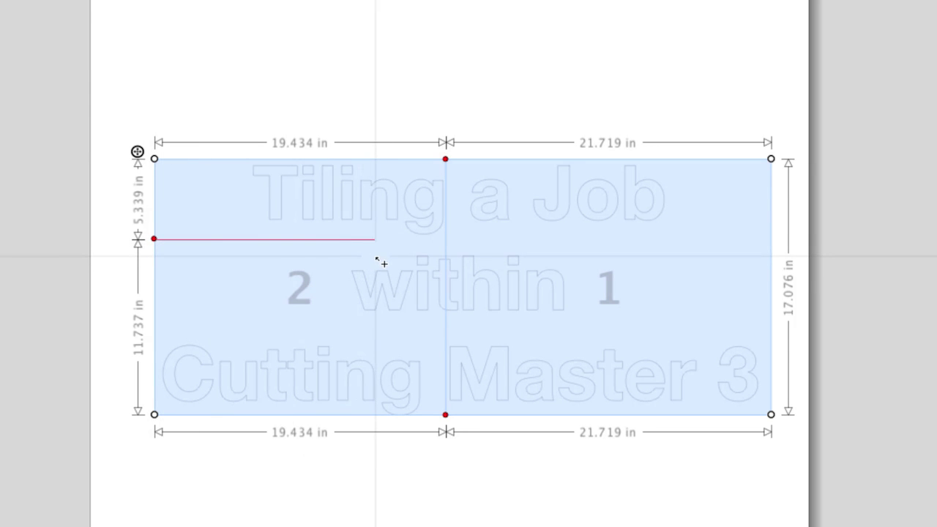
{"action": "left_click", "coordinate": [448, 252]}
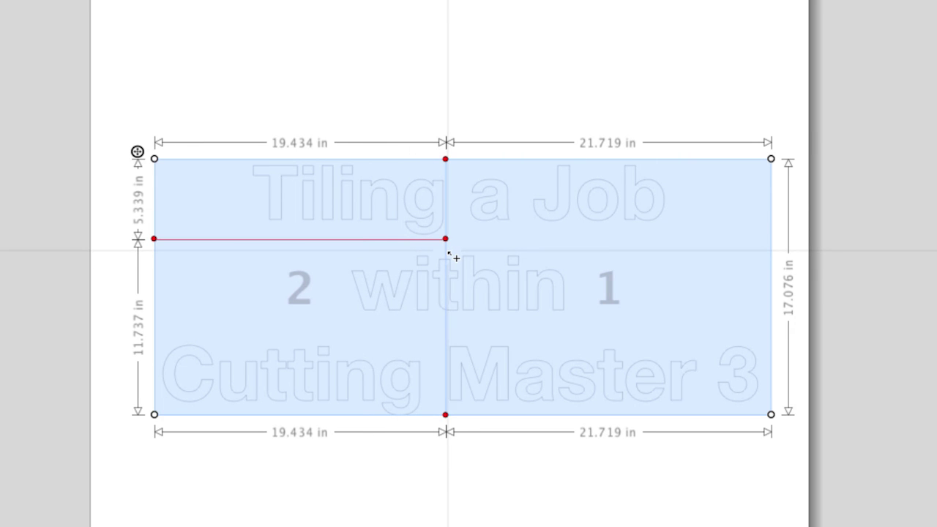
{"action": "left_click", "coordinate": [750, 267]}
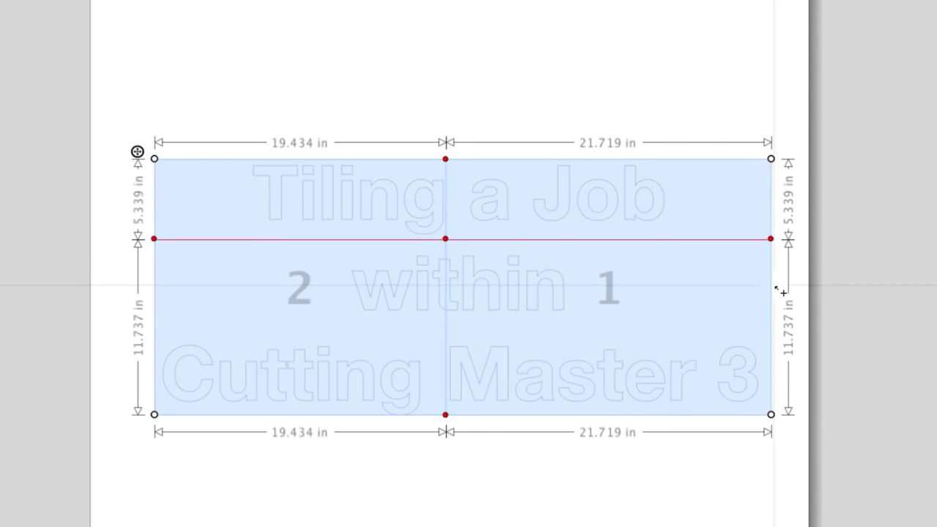
{"action": "left_click", "coordinate": [777, 290]}
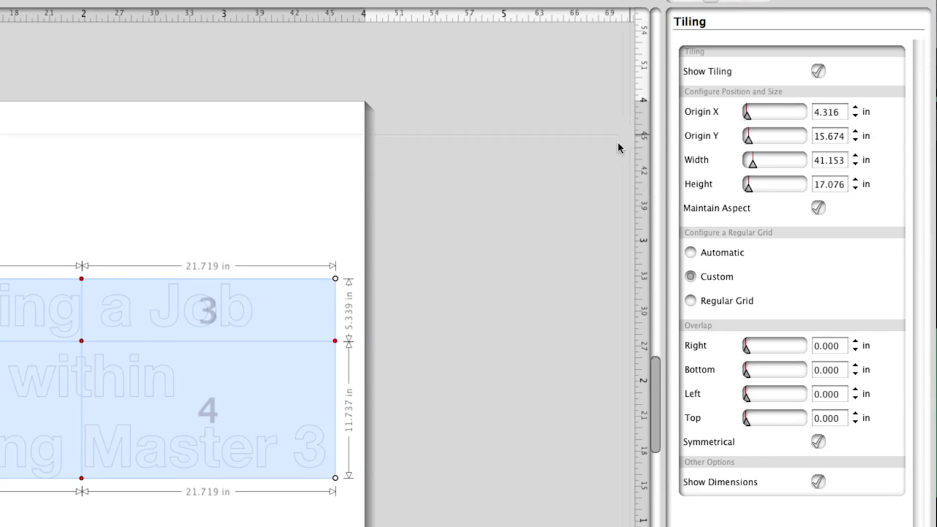
{"action": "left_click_drag", "start_coordinate": [752, 119], "coordinate": [748, 115]}
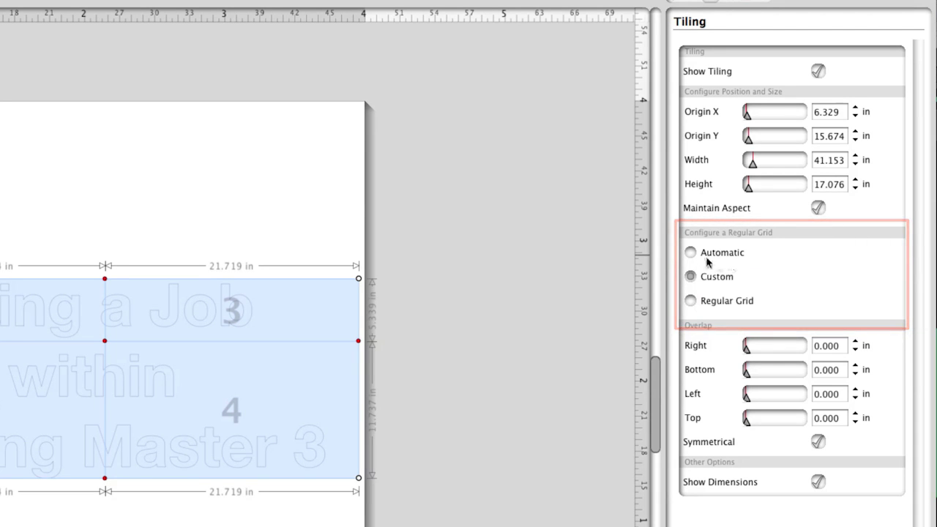
Step: Reset the tiling to Automatic, switch it to Custom and add a horizontal divider about 5.1 in below the top edge
{"action": "left_click", "coordinate": [692, 252]}
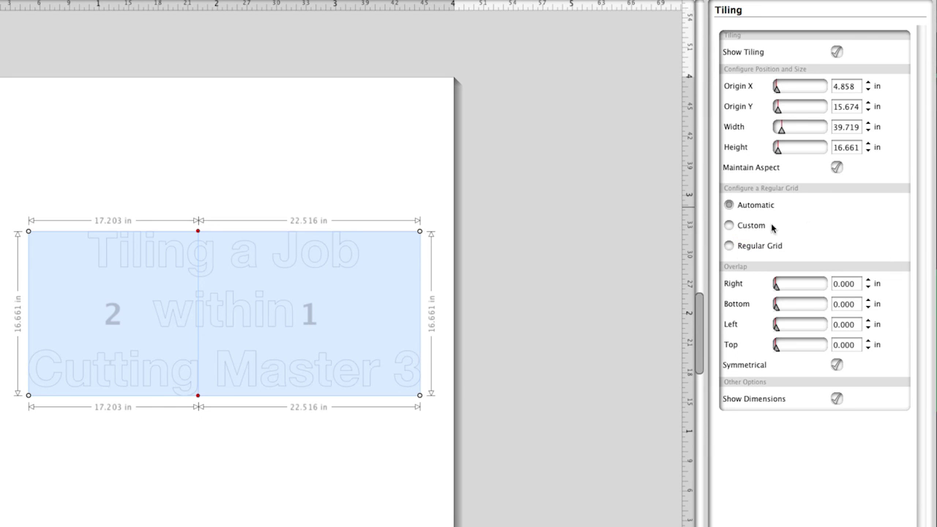
{"action": "left_click", "coordinate": [730, 226]}
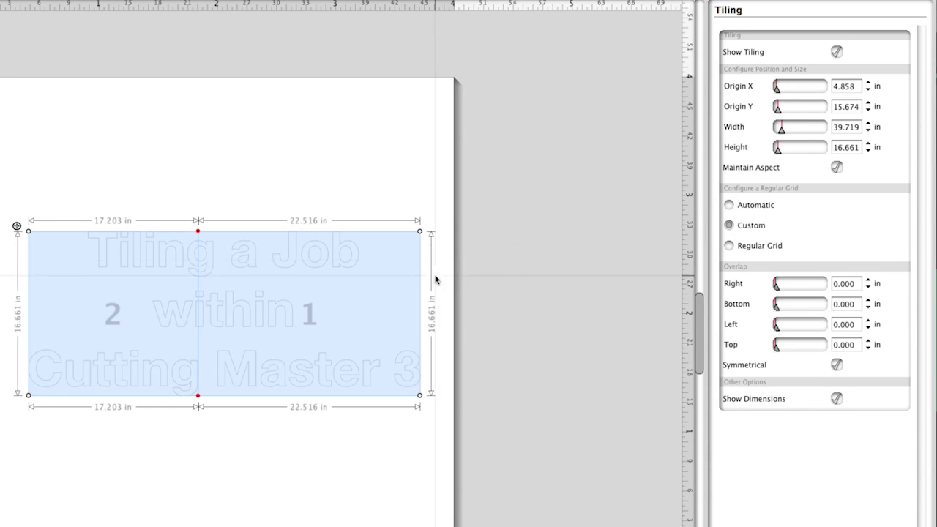
{"action": "left_click_drag", "start_coordinate": [421, 284], "coordinate": [29, 282]}
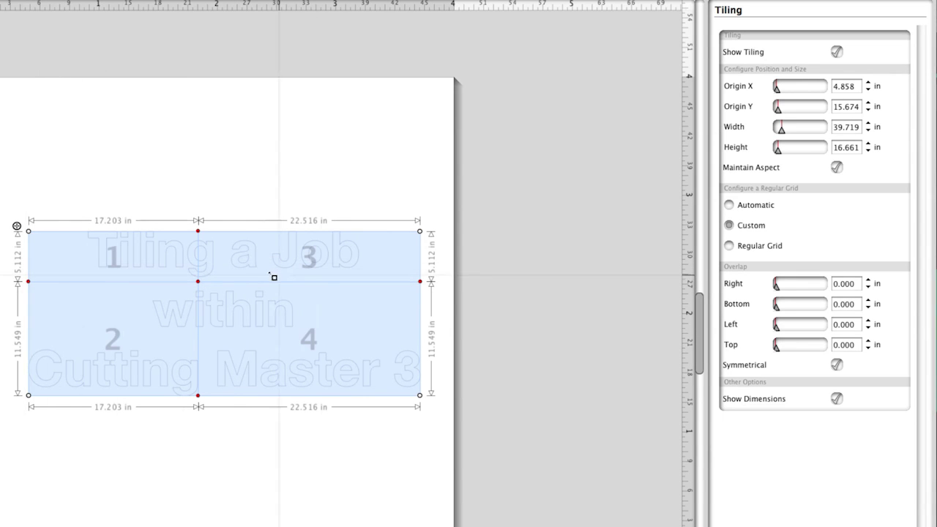
Step: Try a Regular Grid with 4 columns and 4 rows and return the tiling to Automatic
{"action": "left_click", "coordinate": [730, 246]}
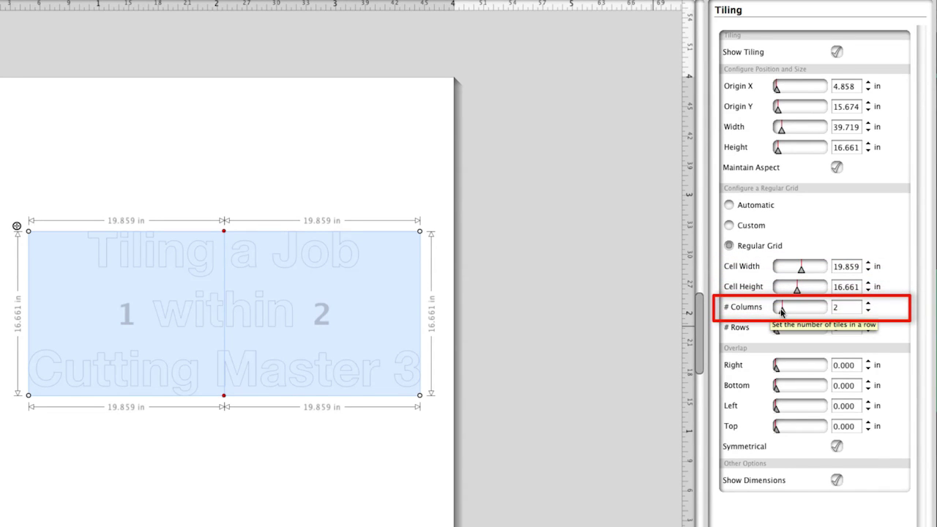
{"action": "mouse_move", "coordinate": [781, 312]}
{"action": "left_mouse_down"}
{"action": "mouse_move", "coordinate": [798, 311]}
{"action": "mouse_move", "coordinate": [796, 328]}
{"action": "left_mouse_up"}
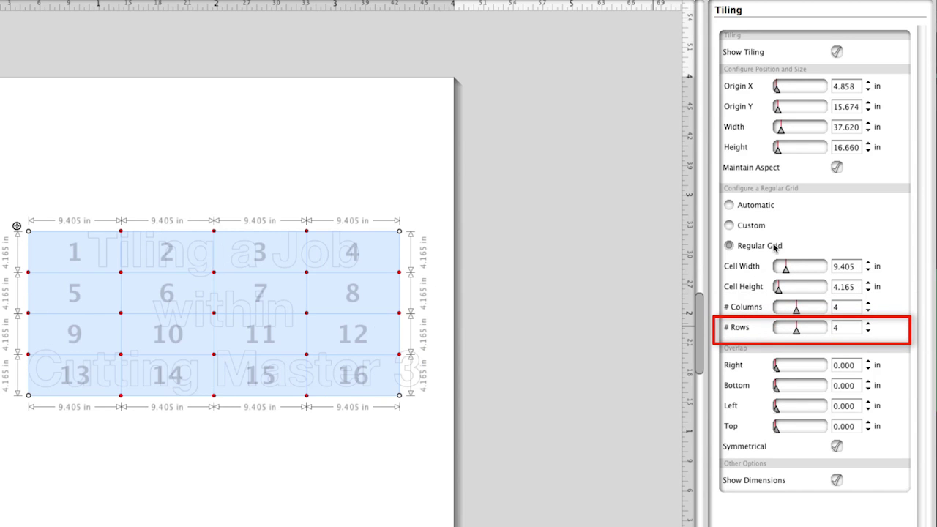
{"action": "left_click", "coordinate": [729, 206]}
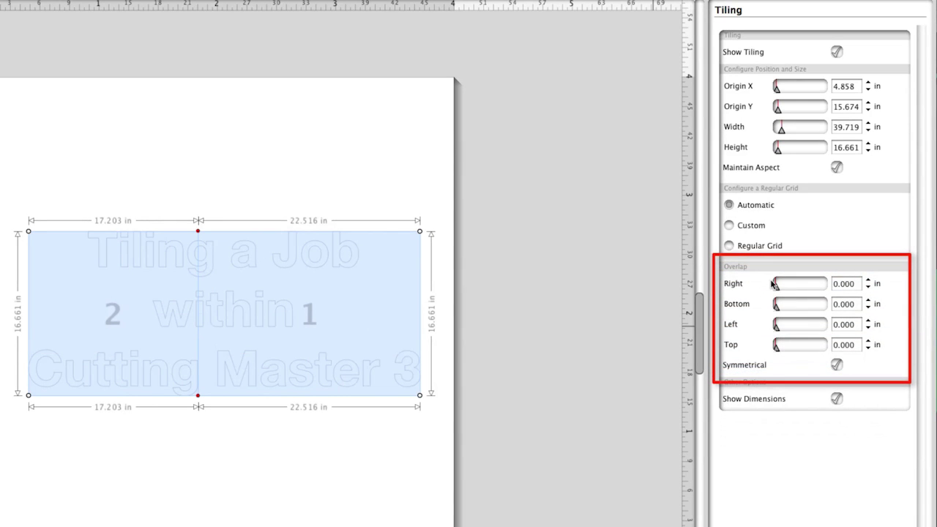
Step: Split both tiles about 4.5 in below the top edge and set symmetrical overlaps of 0.509 in right and left, 1 in bottom and top
{"action": "mouse_move", "coordinate": [35, 280]}
{"action": "left_mouse_down"}
{"action": "mouse_move", "coordinate": [438, 277]}
{"action": "mouse_move", "coordinate": [436, 286]}
{"action": "left_mouse_up"}
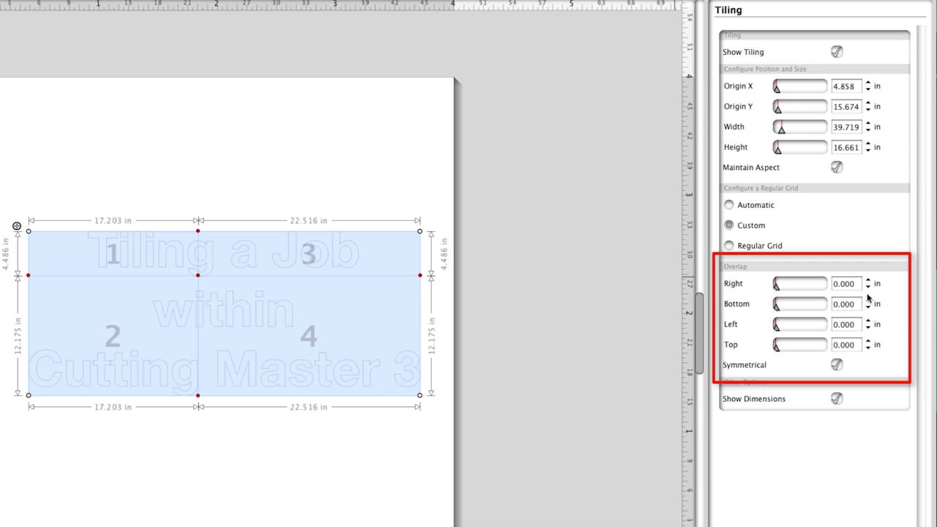
{"action": "left_click_drag", "start_coordinate": [778, 290], "coordinate": [793, 310]}
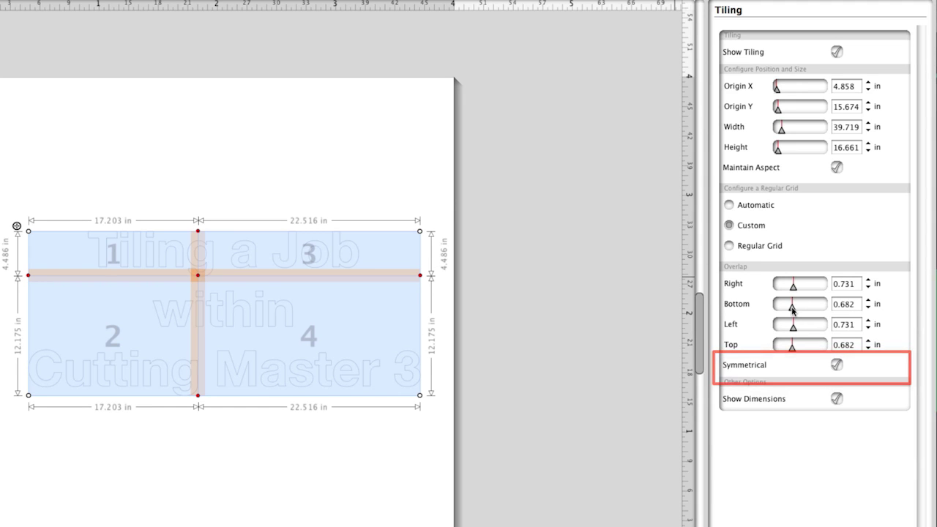
{"action": "mouse_move", "coordinate": [793, 305]}
{"action": "left_mouse_down"}
{"action": "mouse_move", "coordinate": [801, 294]}
{"action": "mouse_move", "coordinate": [790, 290]}
{"action": "left_mouse_up"}
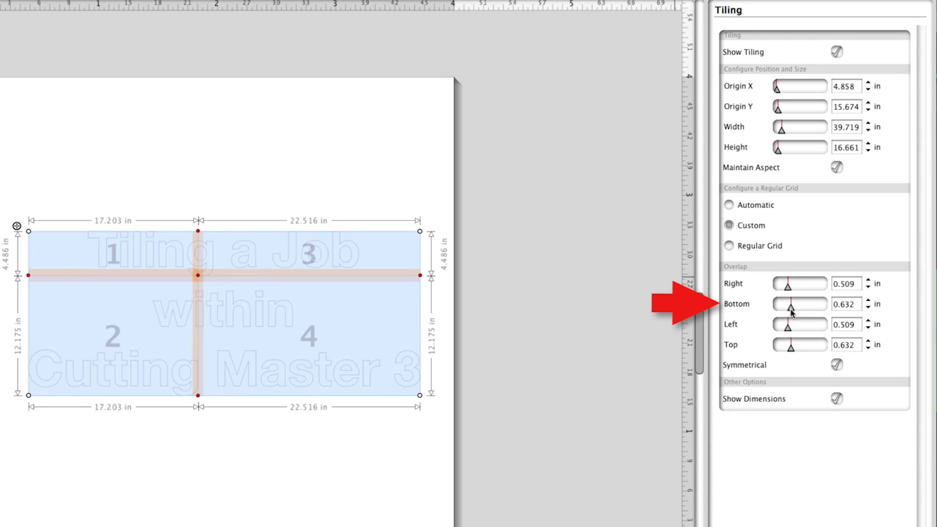
{"action": "double_click", "coordinate": [837, 309]}
{"action": "type", "text": "1"}
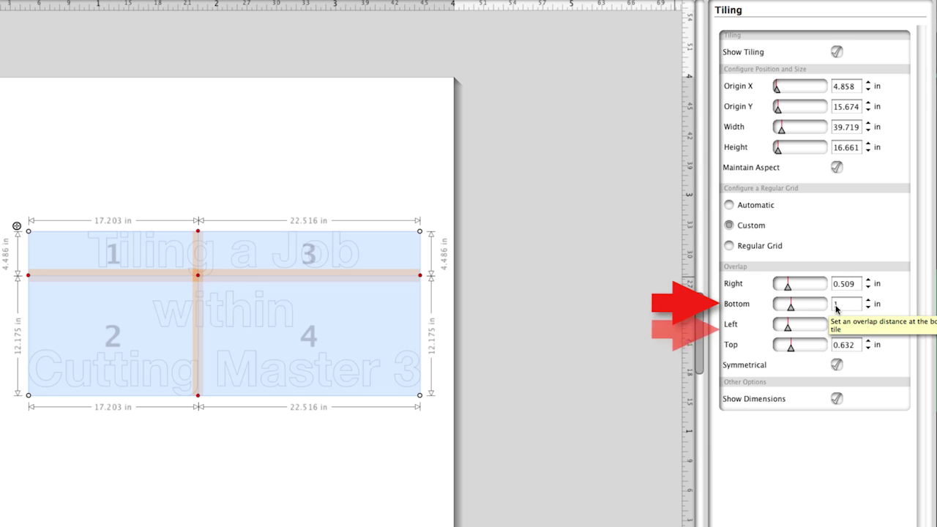
{"action": "key", "text": "Return"}
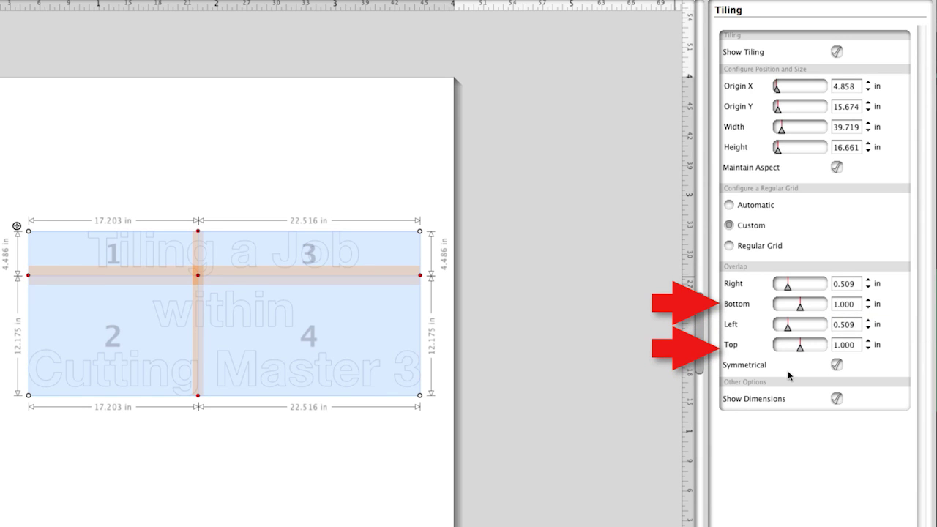
Step: Set the symmetrical right and left tile overlaps to 1 in
{"action": "double_click", "coordinate": [842, 285]}
{"action": "type", "text": "1"}
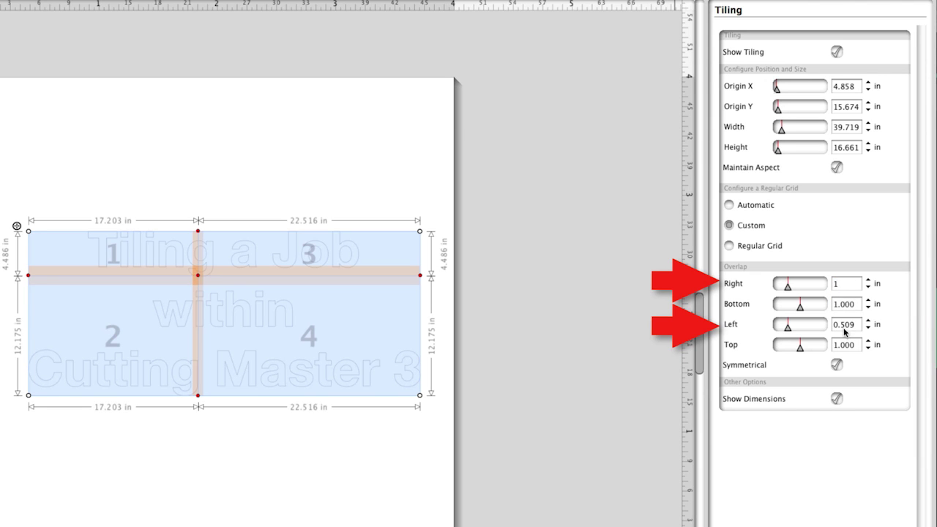
{"action": "double_click", "coordinate": [845, 327]}
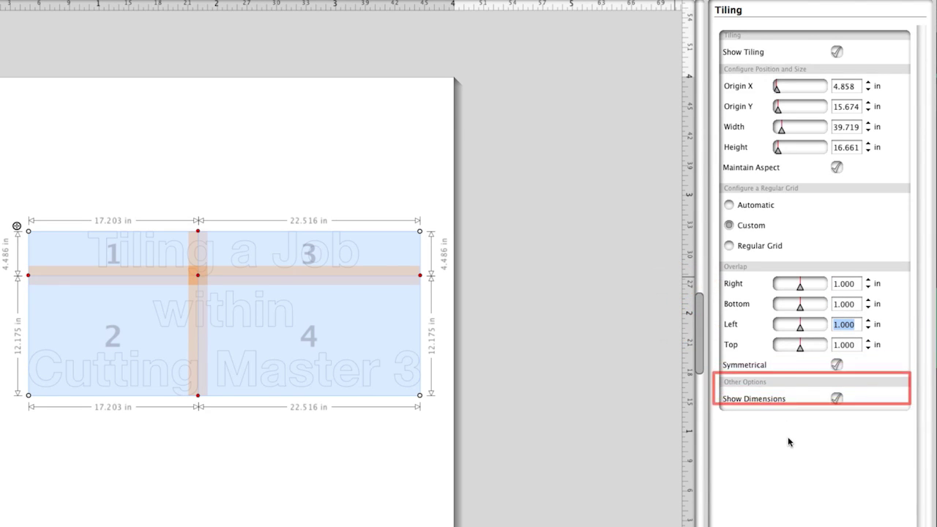
Step: Hide the tiling's dimensions and show them again
{"action": "left_click", "coordinate": [837, 399]}
{"action": "left_click", "coordinate": [837, 399]}
{"action": "left_click", "coordinate": [837, 399]}
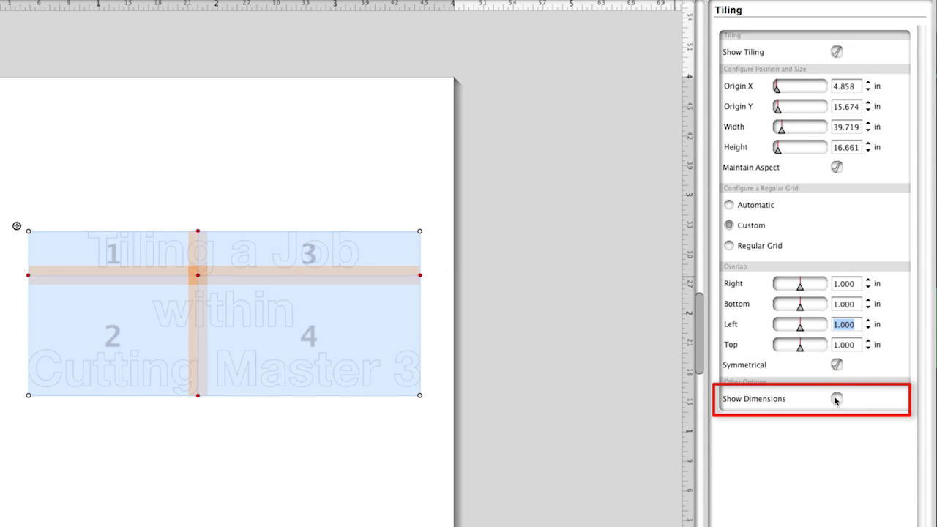
{"action": "left_click", "coordinate": [837, 399]}
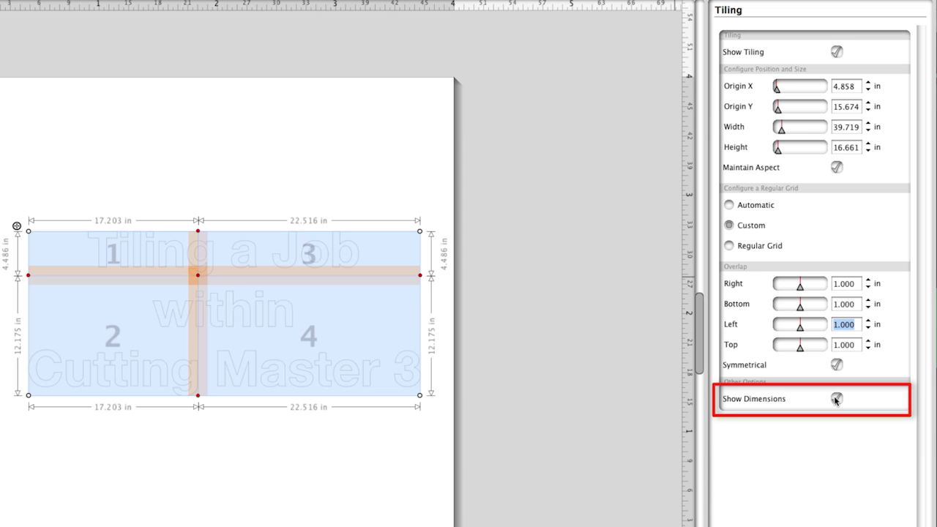
{"action": "left_click", "coordinate": [837, 399]}
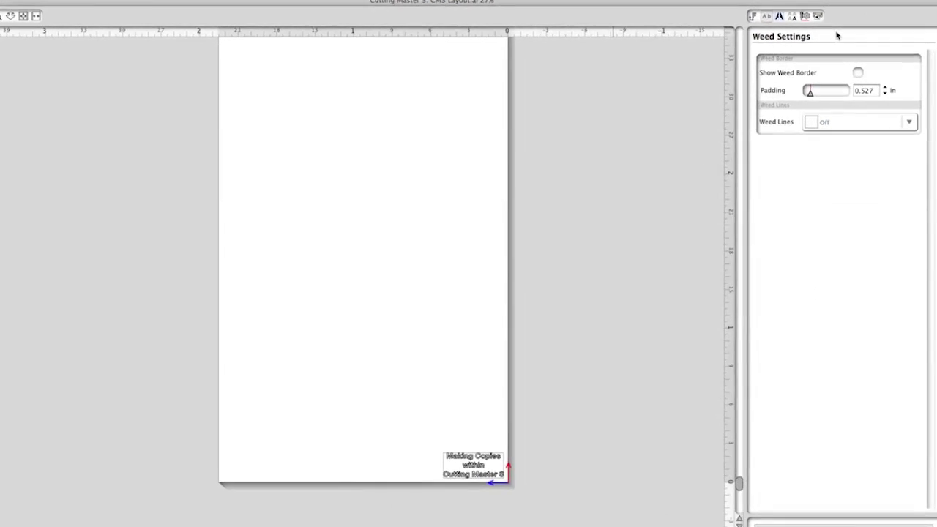
Step: Make matrix copies of the job with 12 rows, raise the columns to 8 and limit the copies to the media
{"action": "left_click", "coordinate": [773, 21]}
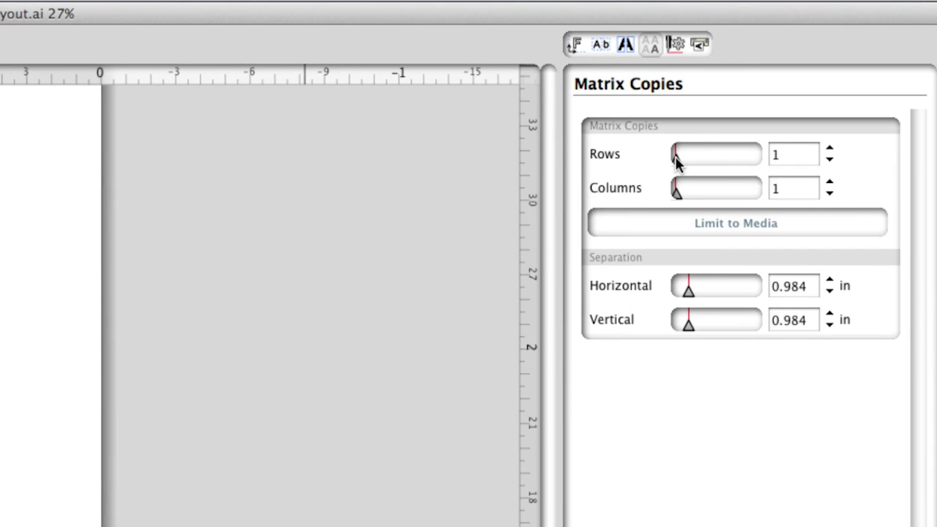
{"action": "left_click_drag", "start_coordinate": [679, 160], "coordinate": [723, 161]}
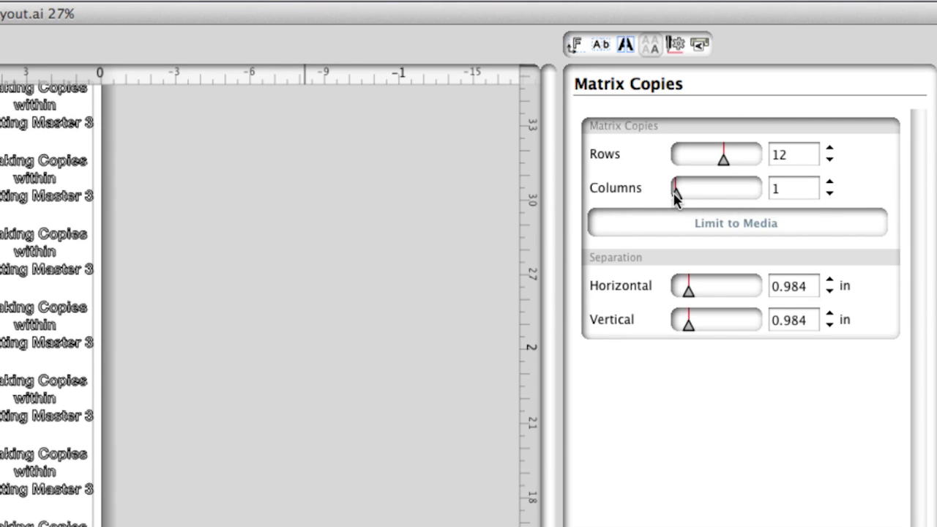
{"action": "left_click_drag", "start_coordinate": [676, 192], "coordinate": [687, 194]}
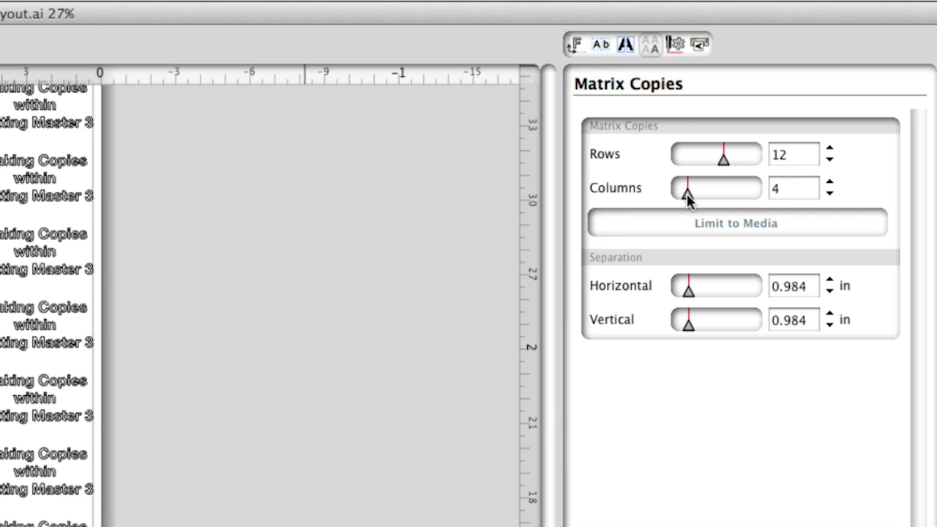
{"action": "left_click_drag", "start_coordinate": [688, 193], "coordinate": [705, 195]}
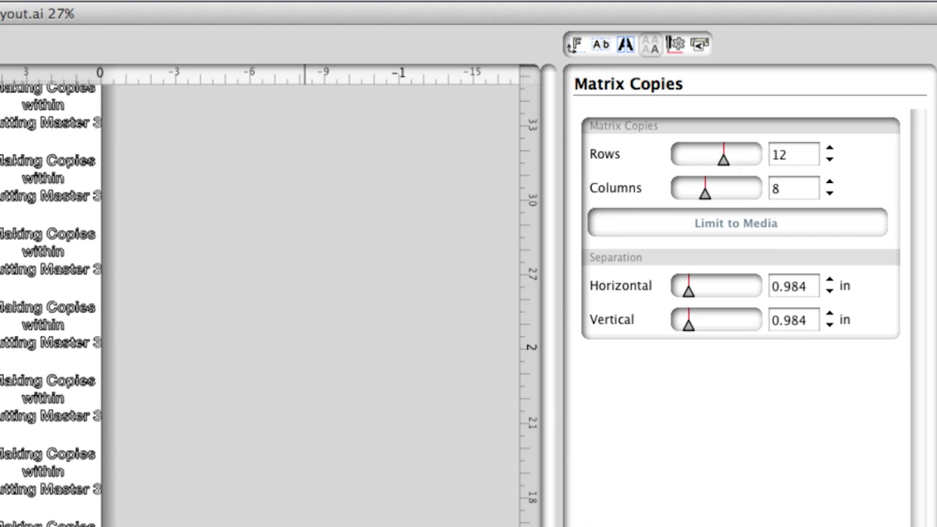
{"action": "left_click", "coordinate": [803, 225]}
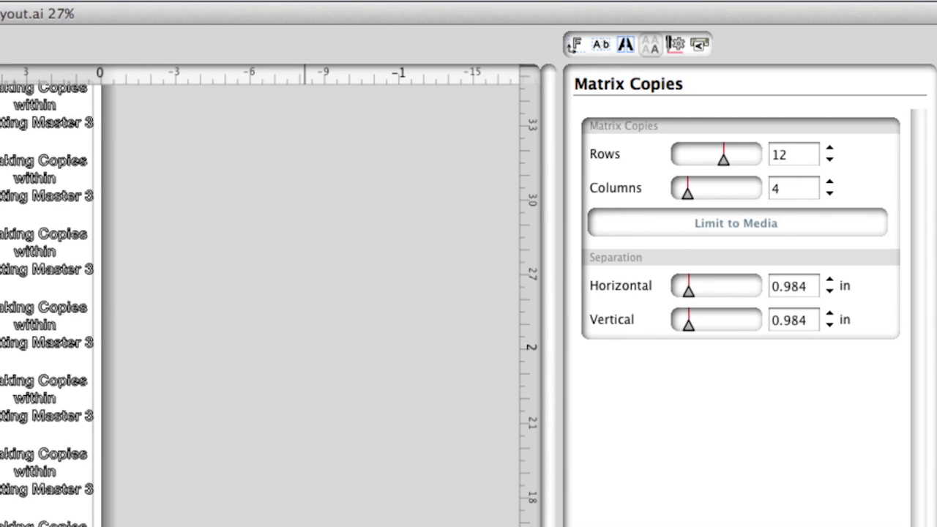
Step: Set the horizontal separation between the copies to 0.274 in and reduce their vertical separation
{"action": "left_click", "coordinate": [689, 291]}
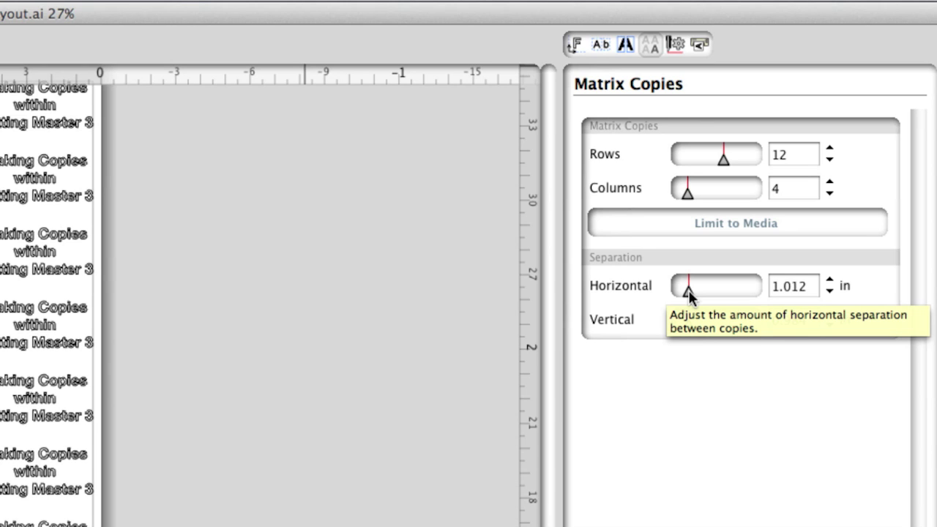
{"action": "left_click_drag", "start_coordinate": [689, 291], "coordinate": [679, 295]}
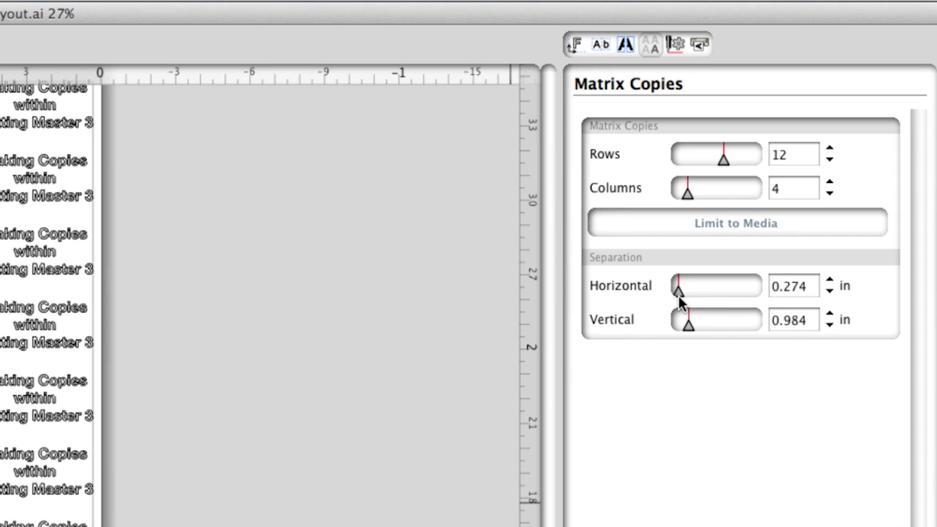
{"action": "left_click_drag", "start_coordinate": [689, 331], "coordinate": [682, 330]}
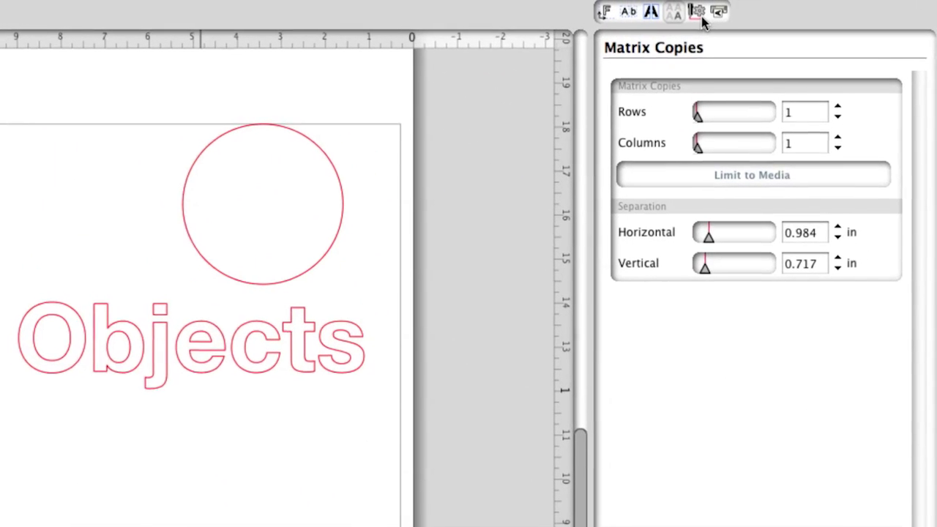
Step: Open the cut job configuration and look at its Apply Conditions and Configure Tiling sections, ending in Apply Conditions
{"action": "left_click", "coordinate": [694, 15]}
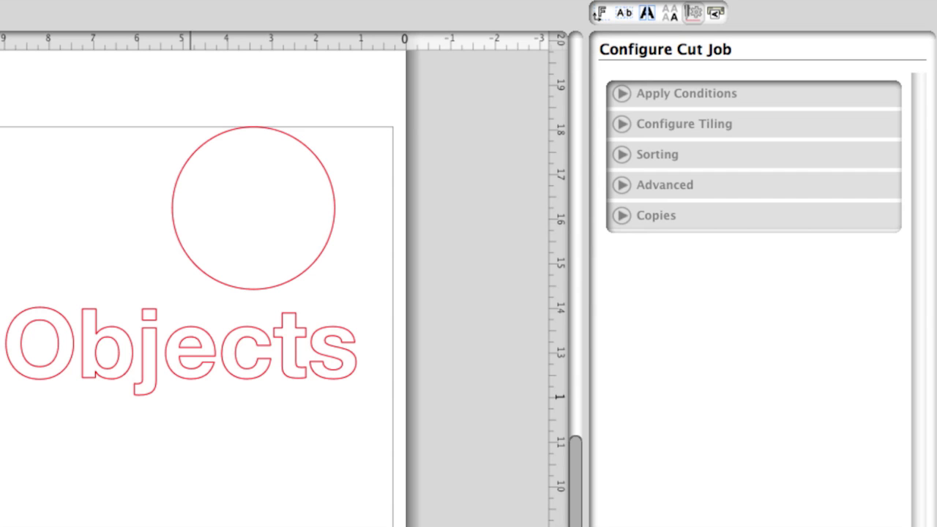
{"action": "left_click", "coordinate": [622, 97]}
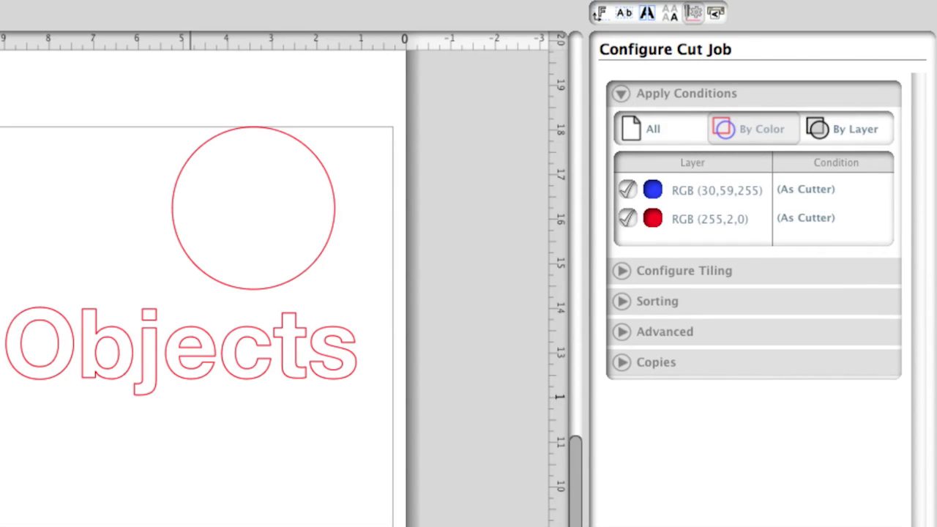
{"action": "left_click", "coordinate": [622, 94]}
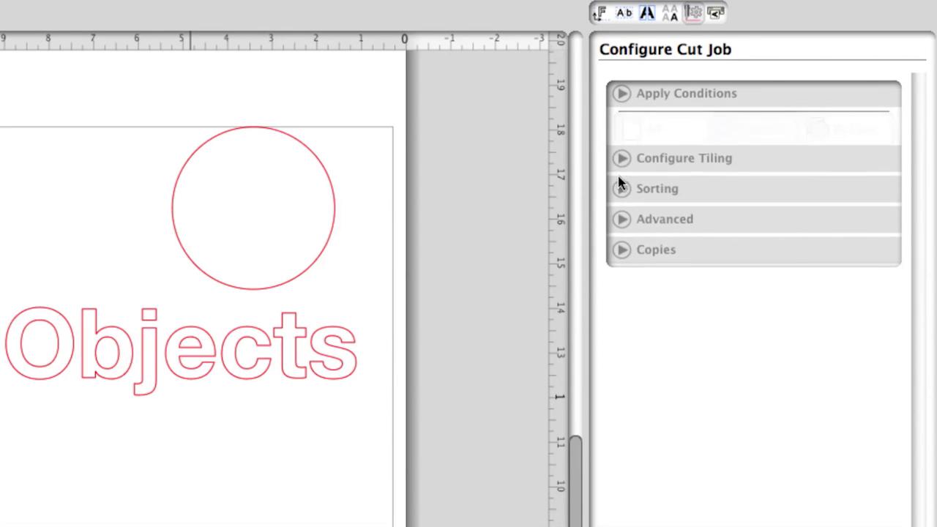
{"action": "left_click", "coordinate": [622, 125]}
{"action": "left_click", "coordinate": [622, 125]}
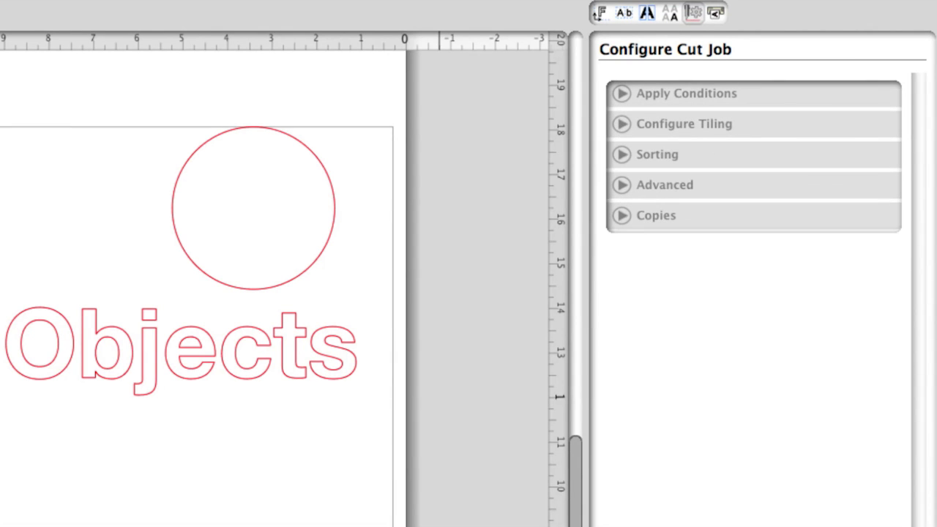
{"action": "left_click", "coordinate": [622, 96]}
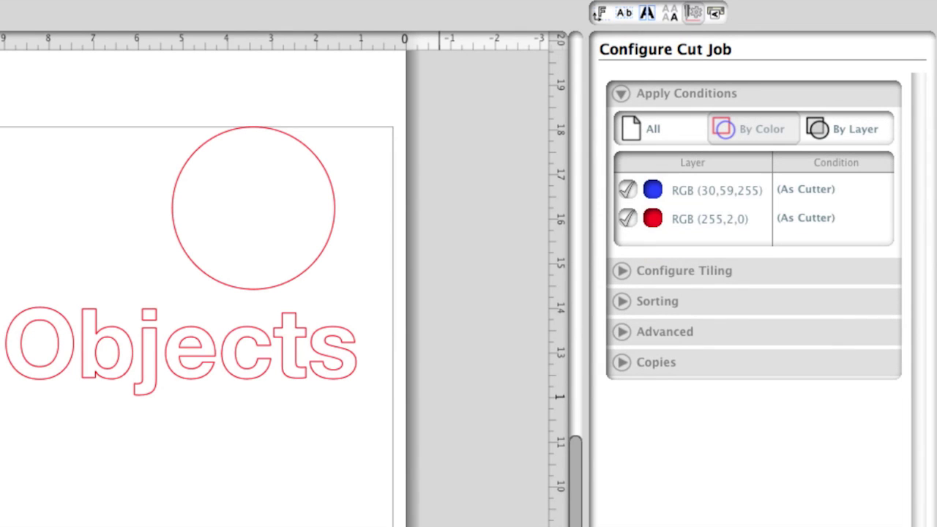
Step: Apply conditions to All, return to By Color, and turn the blue and red lines off and back on one at a time
{"action": "left_click", "coordinate": [638, 128]}
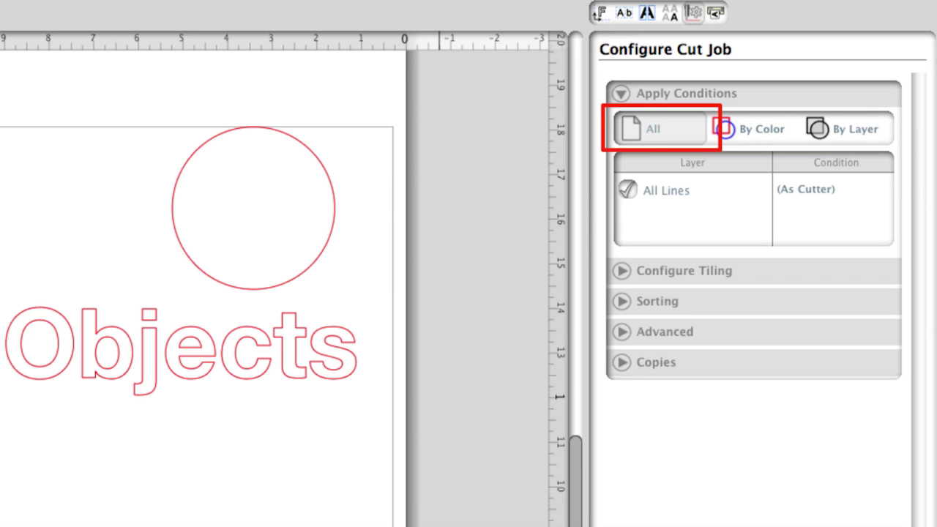
{"action": "left_click", "coordinate": [750, 138]}
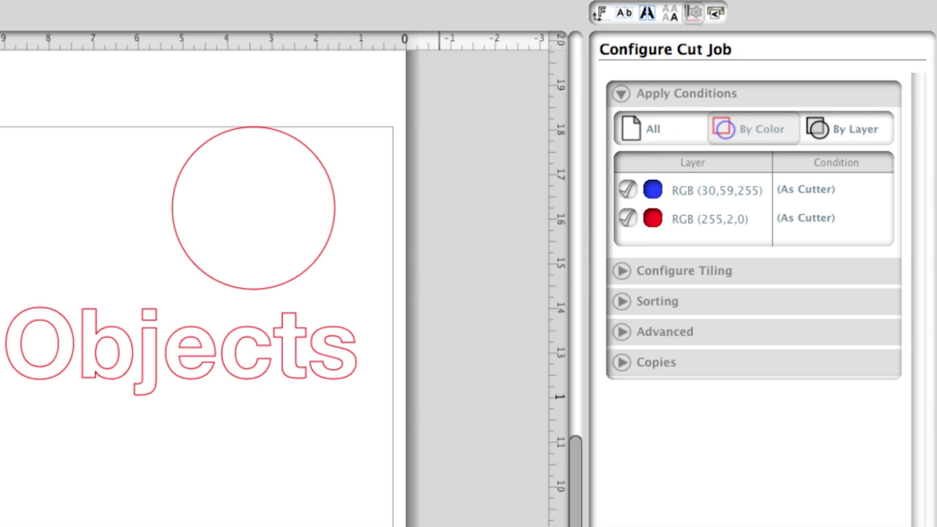
{"action": "left_click", "coordinate": [628, 190]}
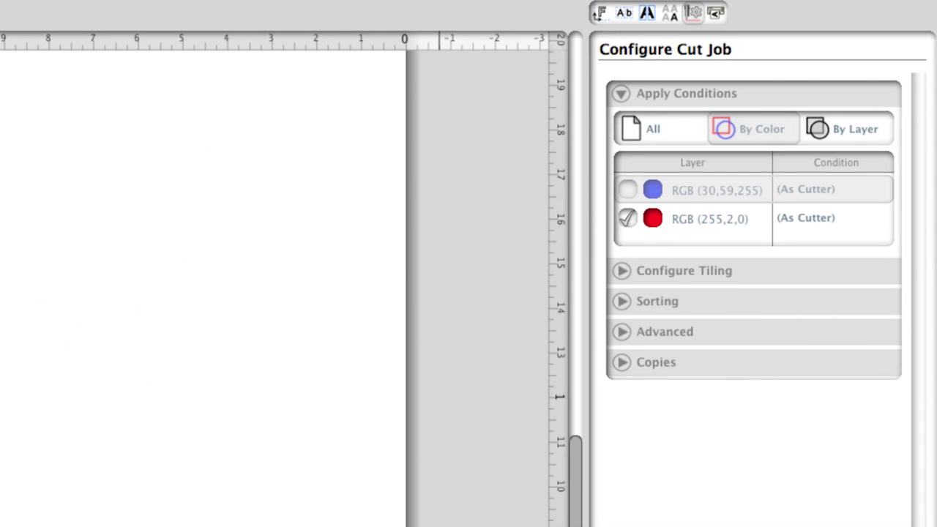
{"action": "left_click", "coordinate": [628, 192]}
{"action": "left_click", "coordinate": [628, 219]}
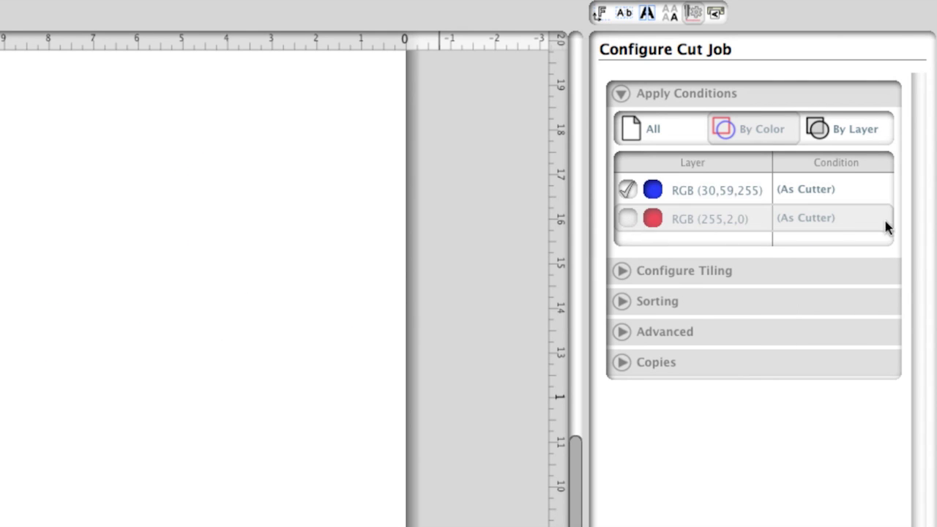
{"action": "left_click", "coordinate": [628, 218]}
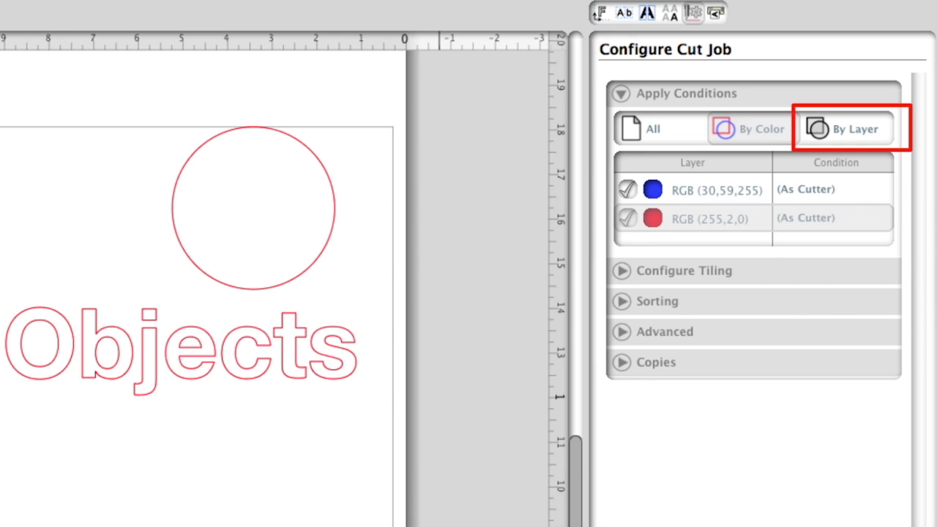
Step: Switch the conditions to By Layer and turn the Blue Layer and Red Layer off and back on
{"action": "left_click", "coordinate": [856, 141]}
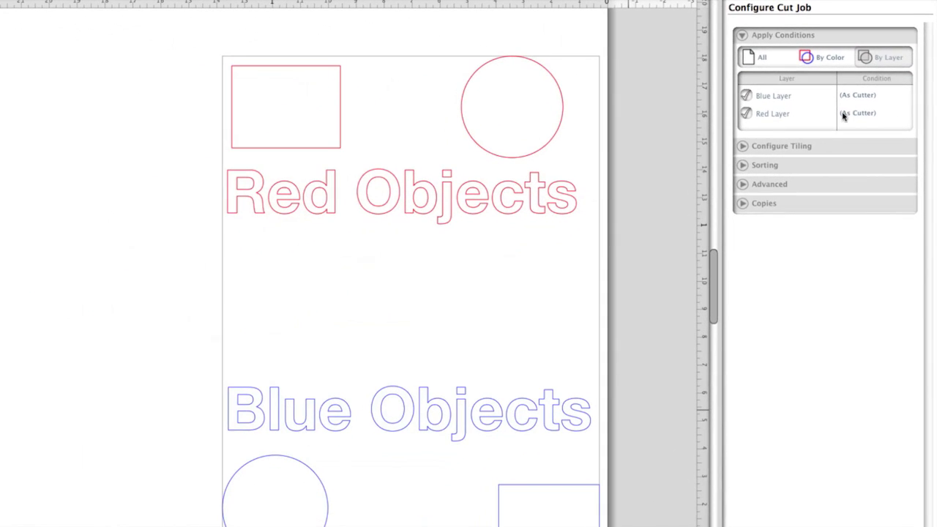
{"action": "left_click", "coordinate": [745, 96]}
{"action": "left_click", "coordinate": [745, 113]}
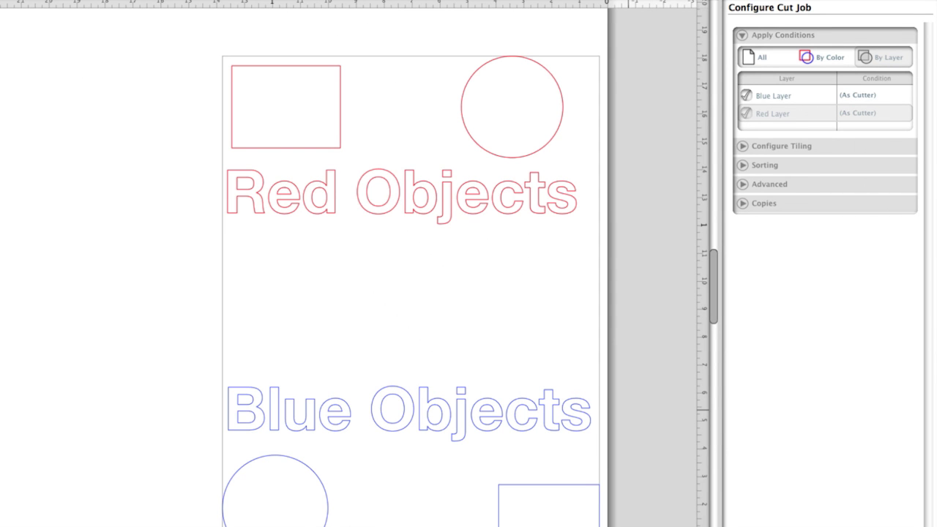
{"action": "left_click", "coordinate": [745, 113]}
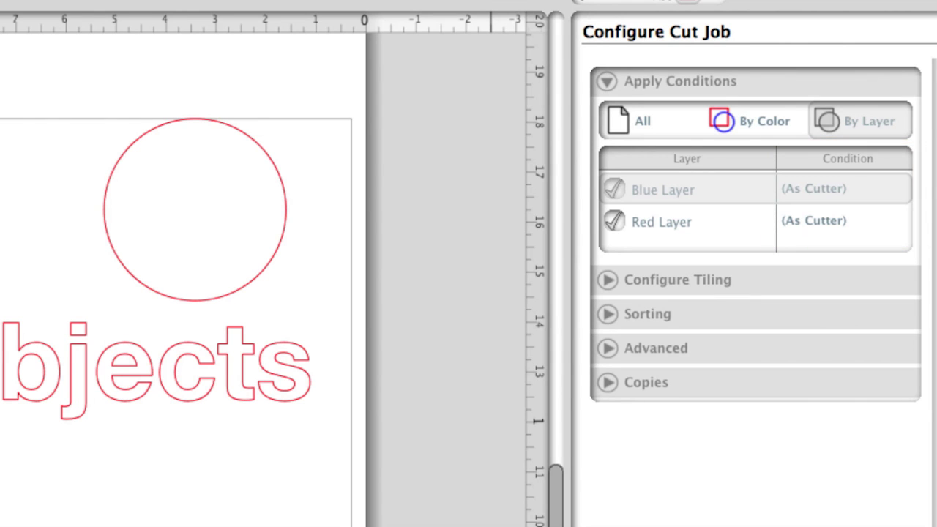
Step: Apply conditions to All and assign Condition No. 2 to All Lines
{"action": "left_click", "coordinate": [638, 120]}
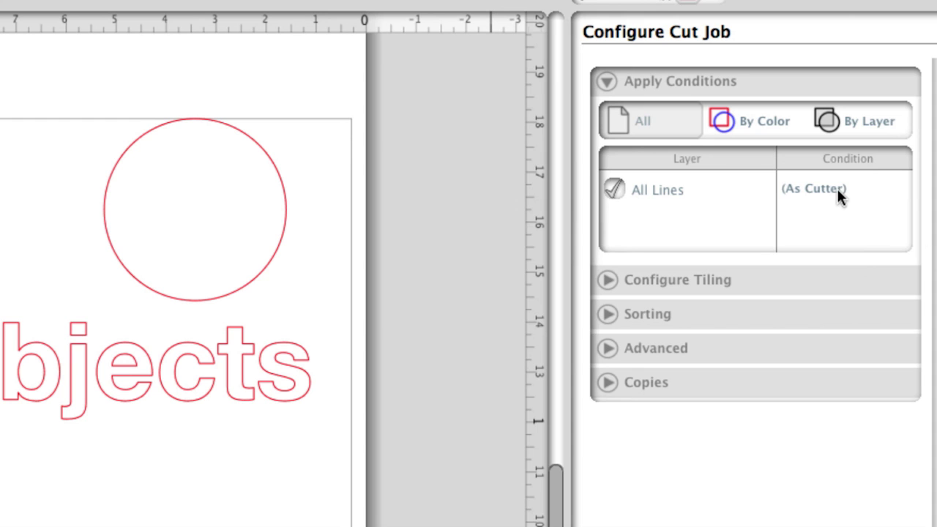
{"action": "left_click", "coordinate": [833, 188]}
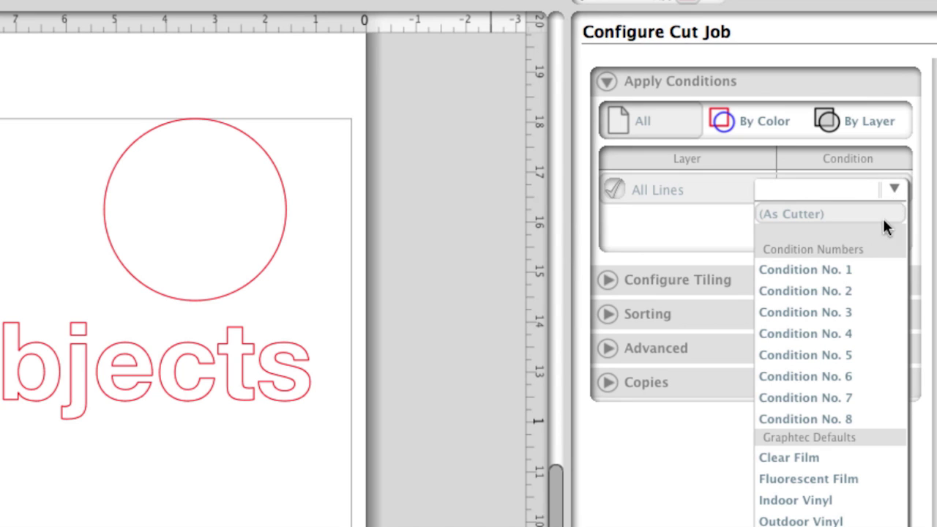
{"action": "left_click", "coordinate": [863, 294]}
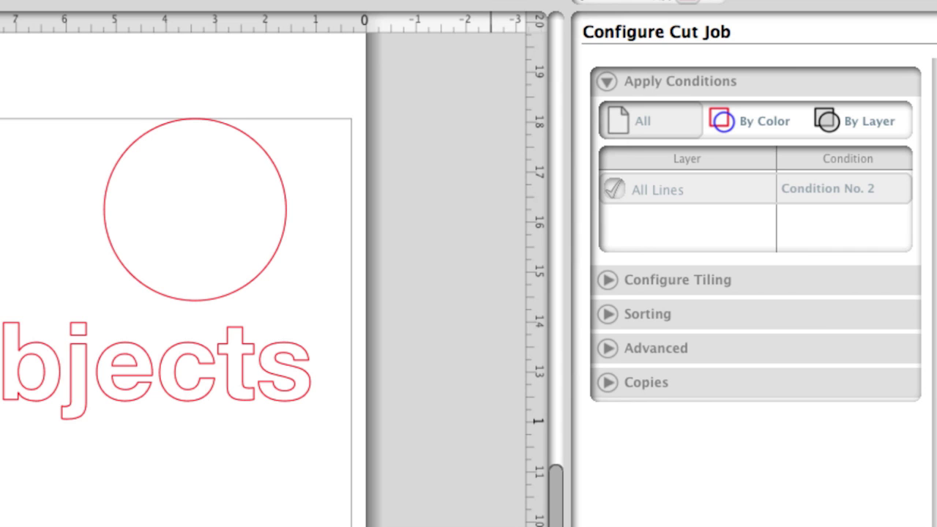
Step: Switch the conditions to By Color and add a pause between the blue and red lines
{"action": "left_click", "coordinate": [758, 120]}
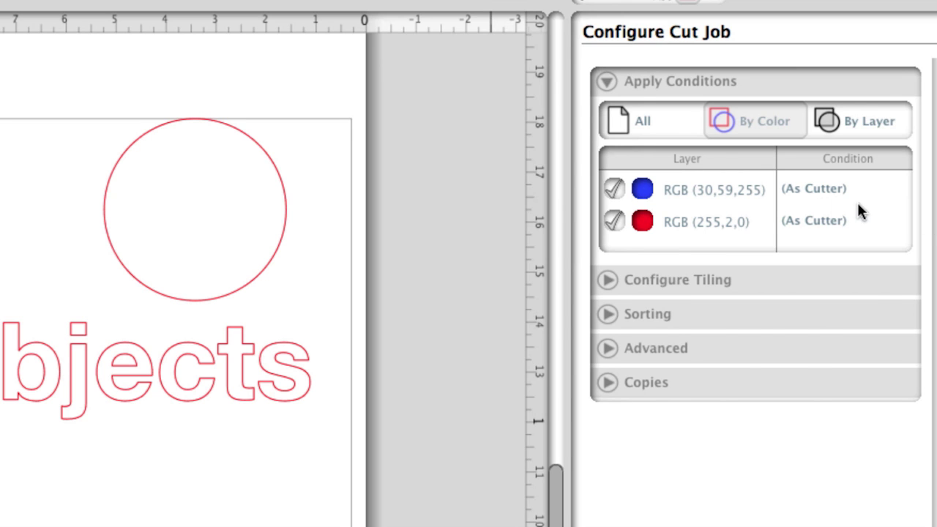
{"action": "right_click", "coordinate": [792, 202]}
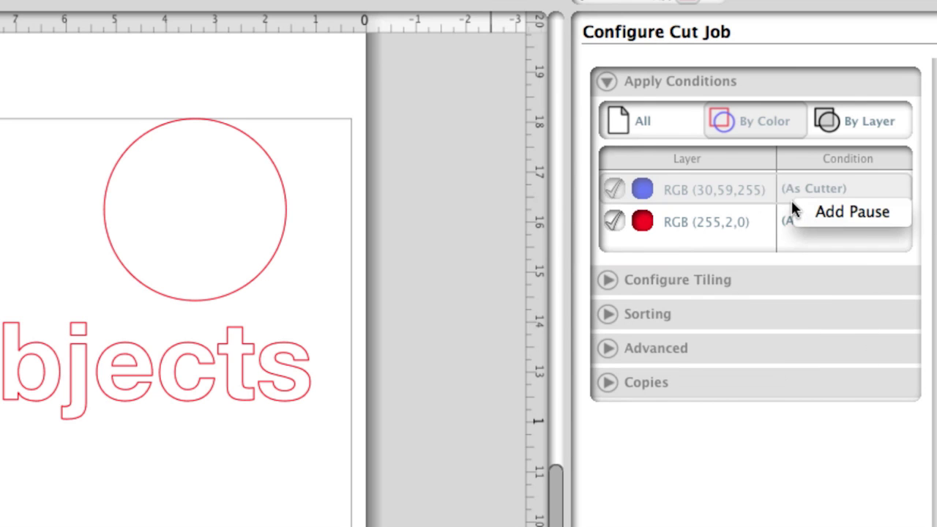
{"action": "left_click", "coordinate": [853, 212]}
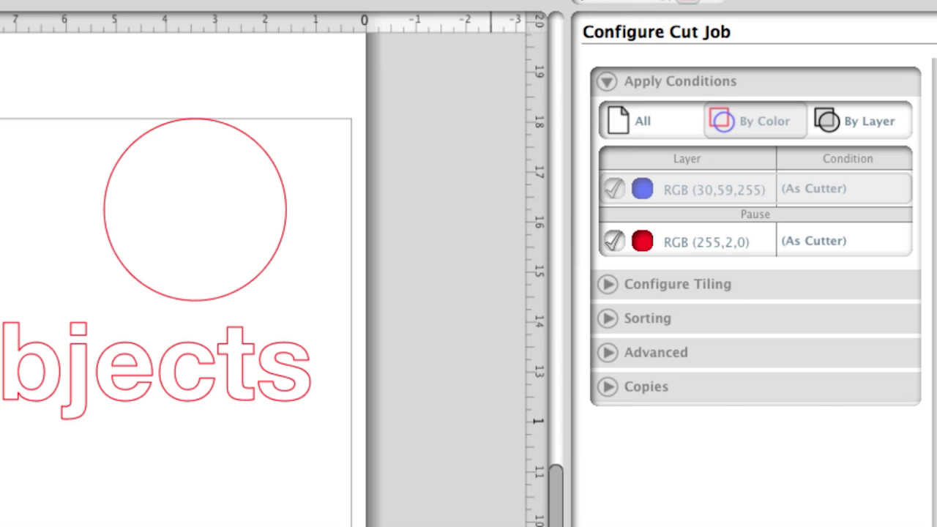
Step: Switch the conditions to By Layer and assign the Cut Layer condition to the Blue Layer
{"action": "left_click", "coordinate": [867, 119]}
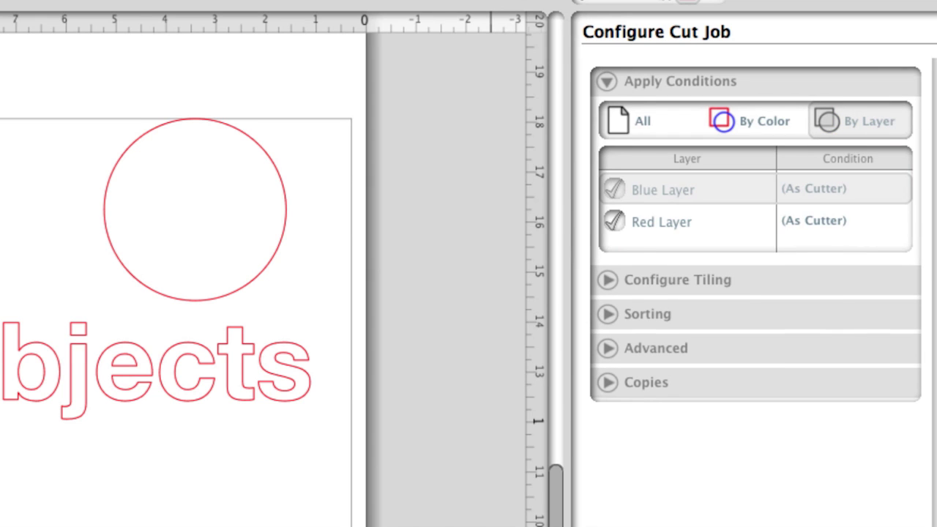
{"action": "left_click", "coordinate": [847, 189]}
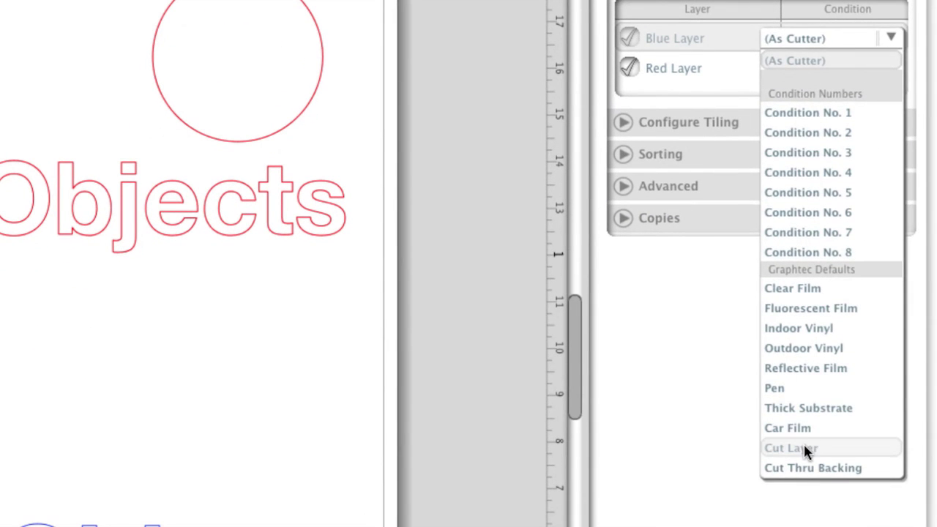
{"action": "left_click", "coordinate": [805, 447]}
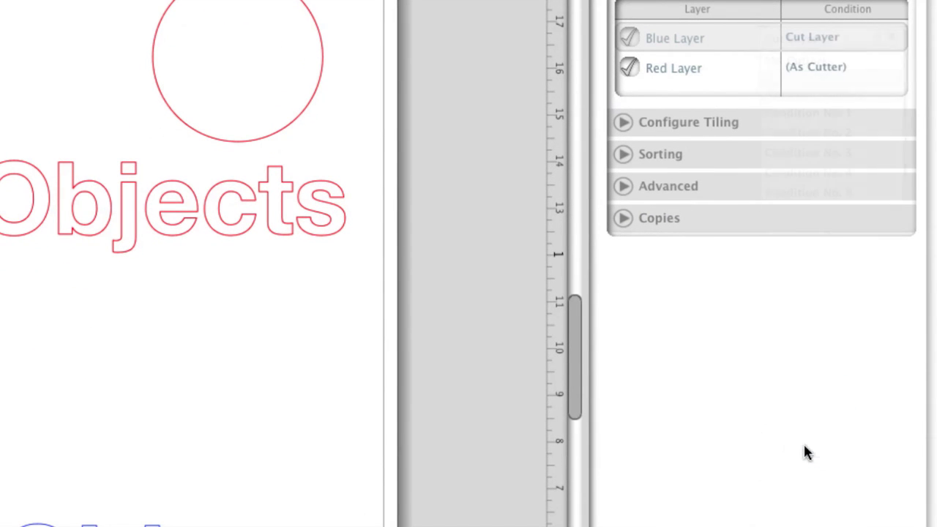
Step: Assign the Cut Thru Backing condition to the Red Layer and collapse the condition settings
{"action": "left_click", "coordinate": [831, 67]}
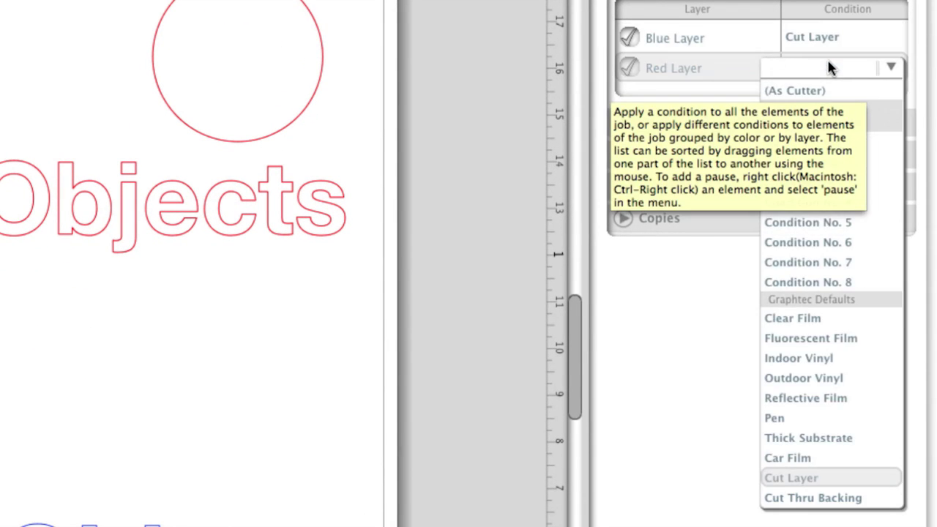
{"action": "left_click", "coordinate": [828, 498]}
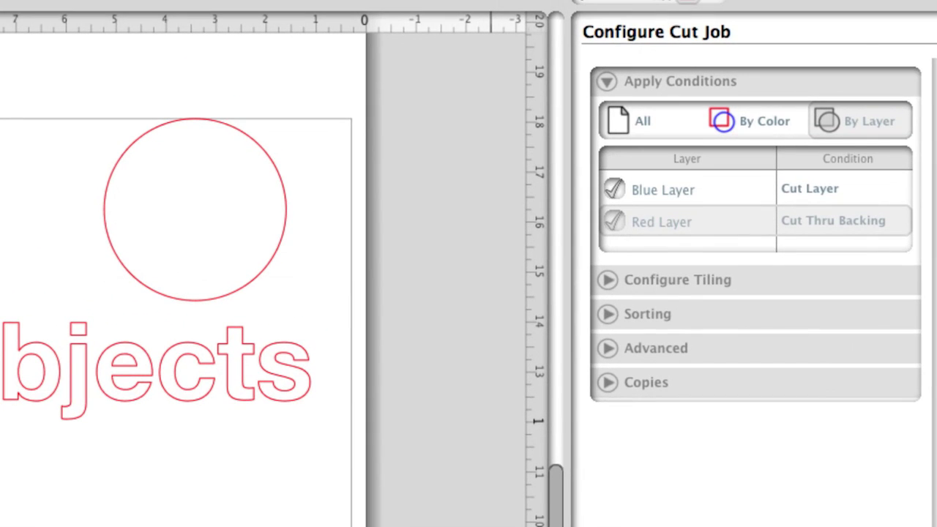
{"action": "left_click", "coordinate": [607, 81]}
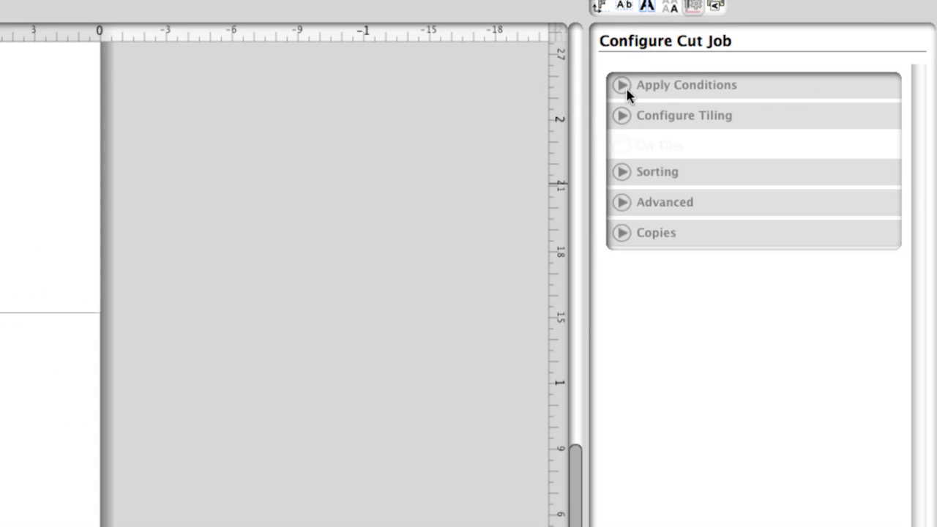
Step: Expand the tiling configuration and enable Cut Tiles, toggling it off and on to compare the tiled and untiled job
{"action": "left_click", "coordinate": [608, 281]}
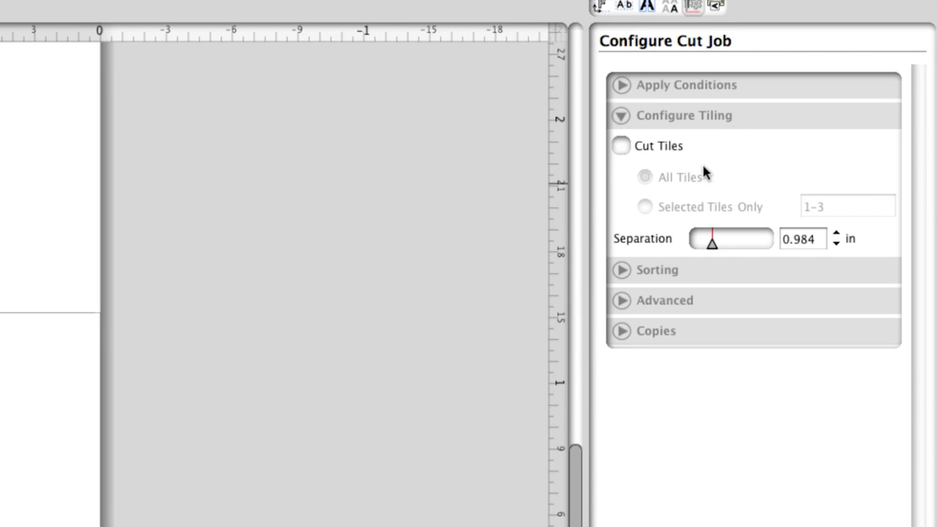
{"action": "left_click", "coordinate": [621, 147]}
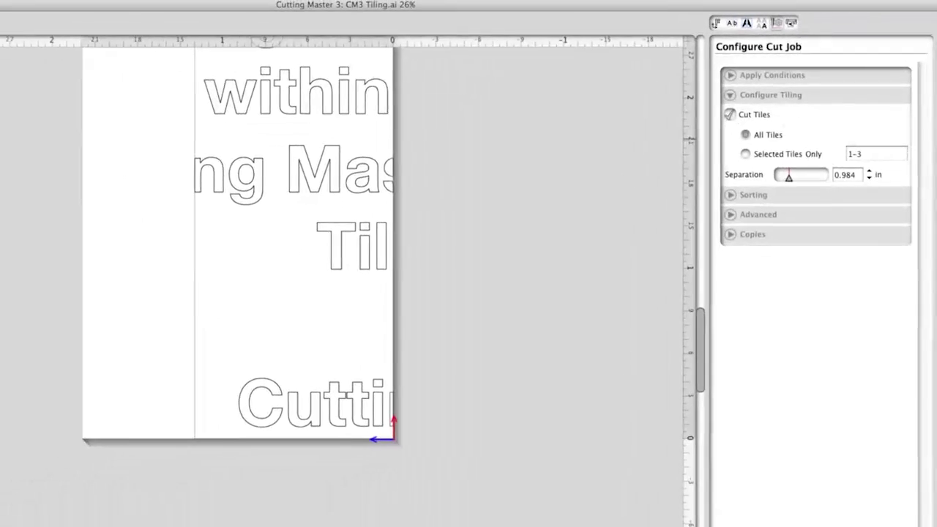
{"action": "mouse_move", "coordinate": [750, 284]}
{"action": "left_mouse_down"}
{"action": "mouse_move", "coordinate": [749, 270]}
{"action": "mouse_move", "coordinate": [748, 279]}
{"action": "left_mouse_up"}
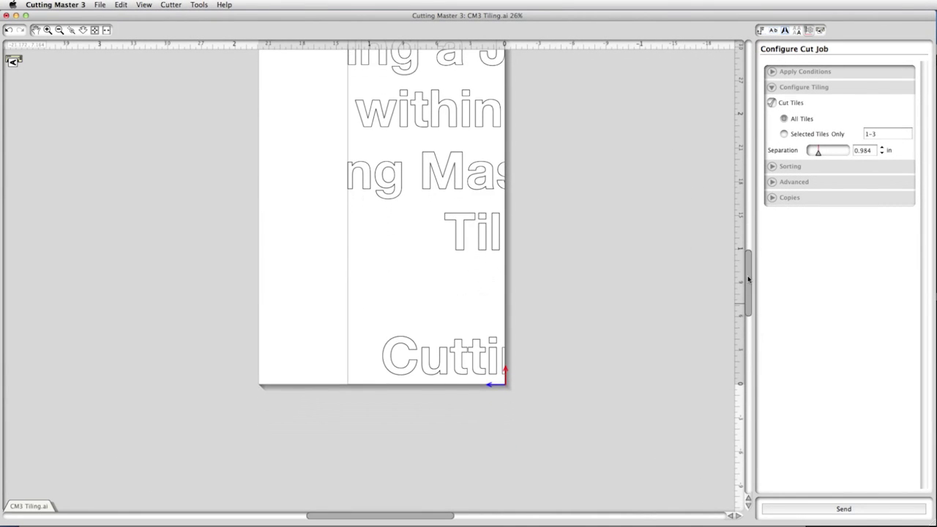
{"action": "left_click", "coordinate": [772, 102]}
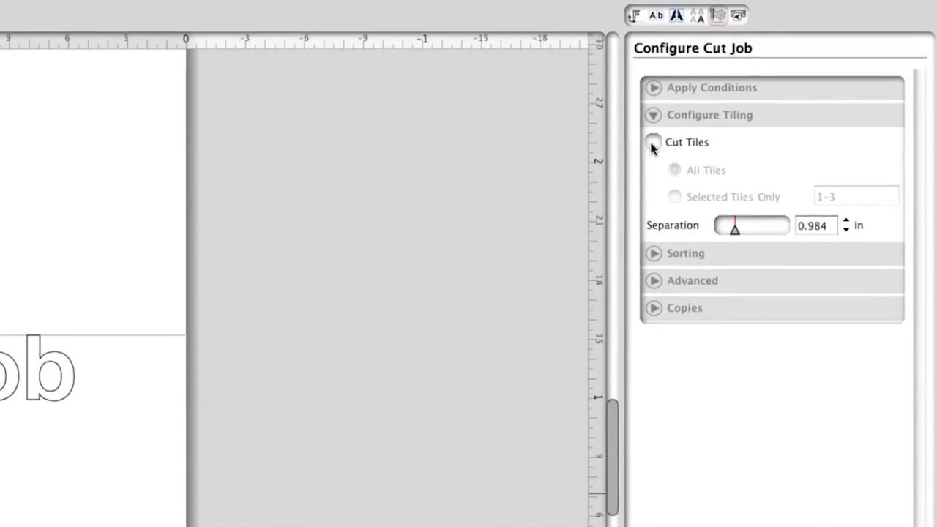
{"action": "left_click", "coordinate": [653, 143]}
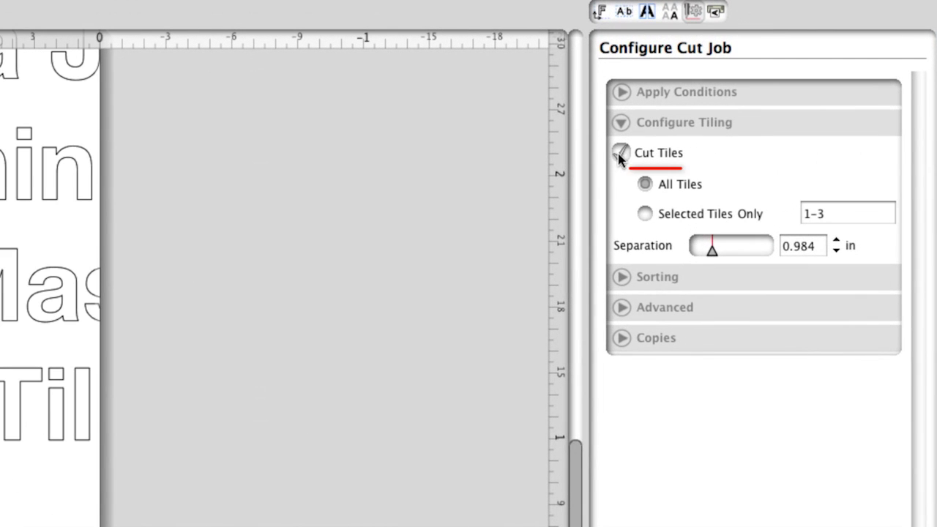
Step: Limit cutting to selected tiles only and select just tile 1 in the tiling layout
{"action": "left_click", "coordinate": [644, 213]}
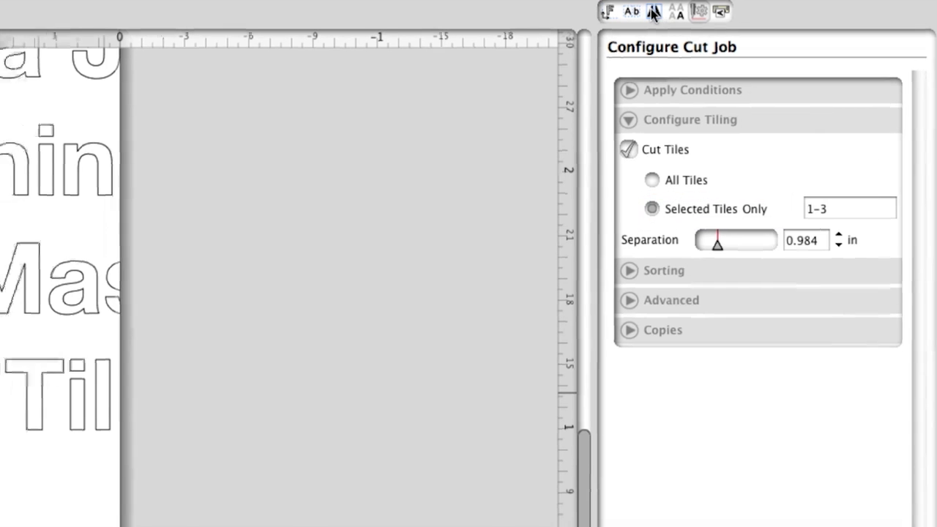
{"action": "left_click", "coordinate": [654, 12]}
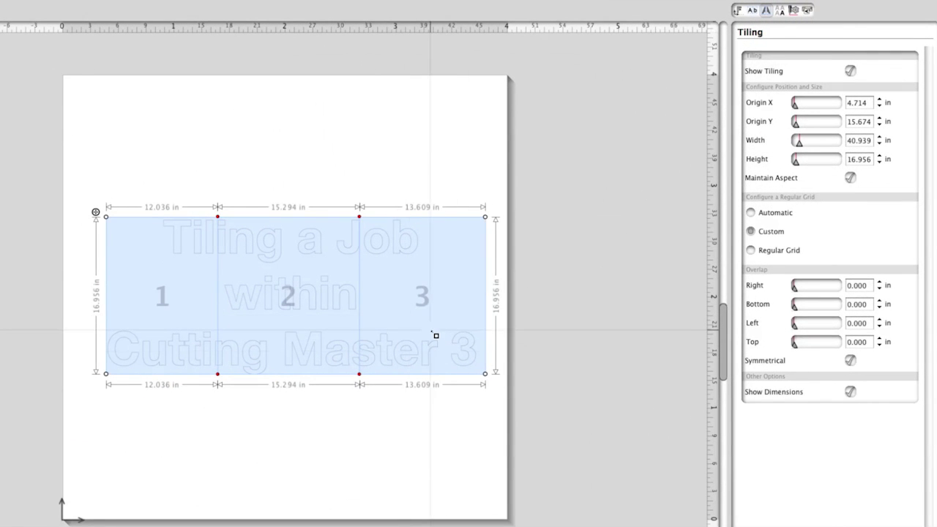
{"action": "left_click", "coordinate": [435, 335]}
{"action": "left_click", "coordinate": [301, 321]}
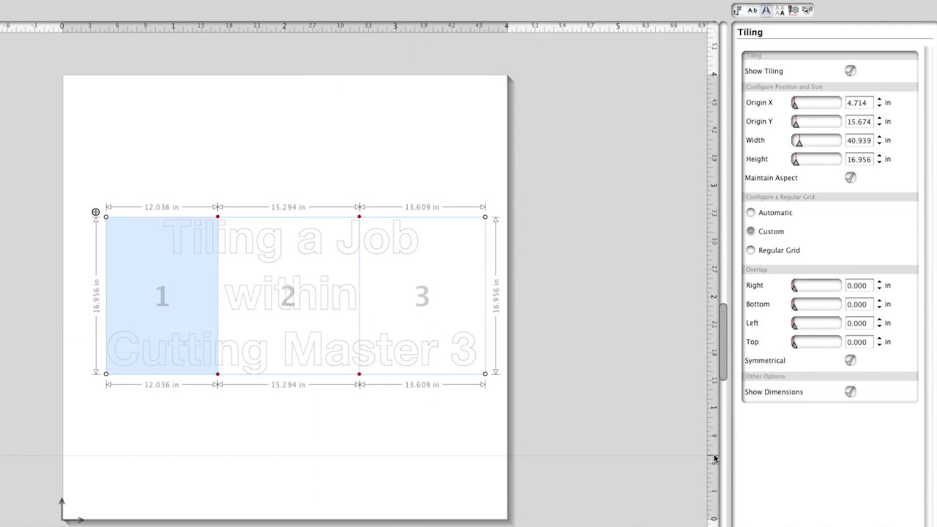
{"action": "left_click", "coordinate": [794, 11]}
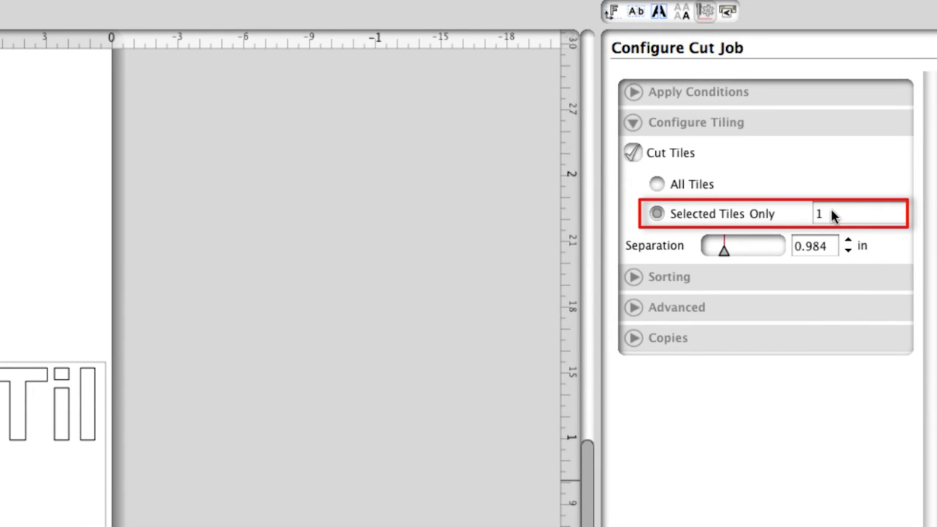
Step: Add tile 2 to the selected tiles and increase the tile separation to 1.245 in
{"action": "type", "text": ","}
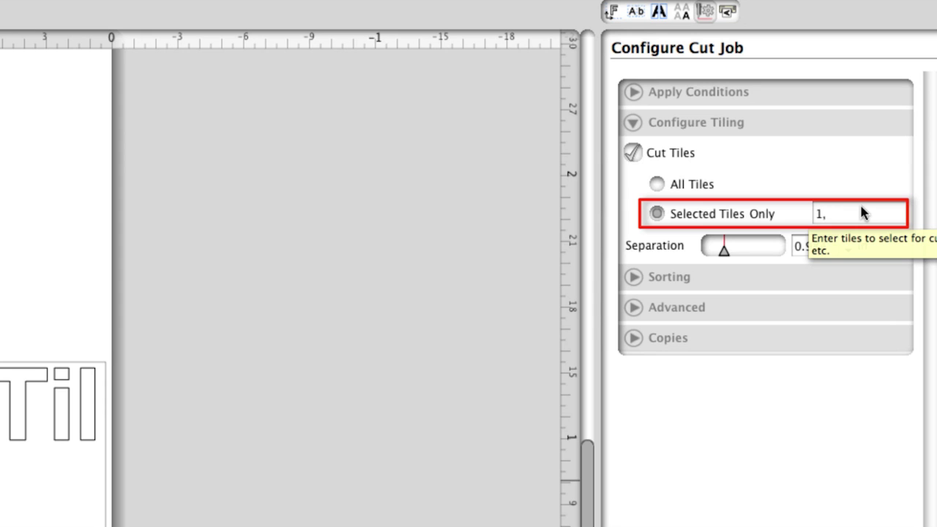
{"action": "type", "text": "2"}
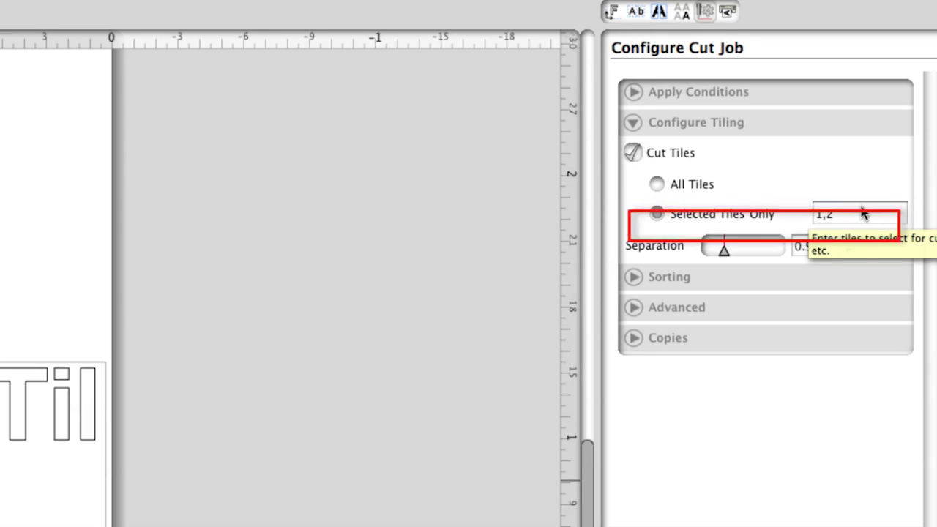
{"action": "key", "text": "Return"}
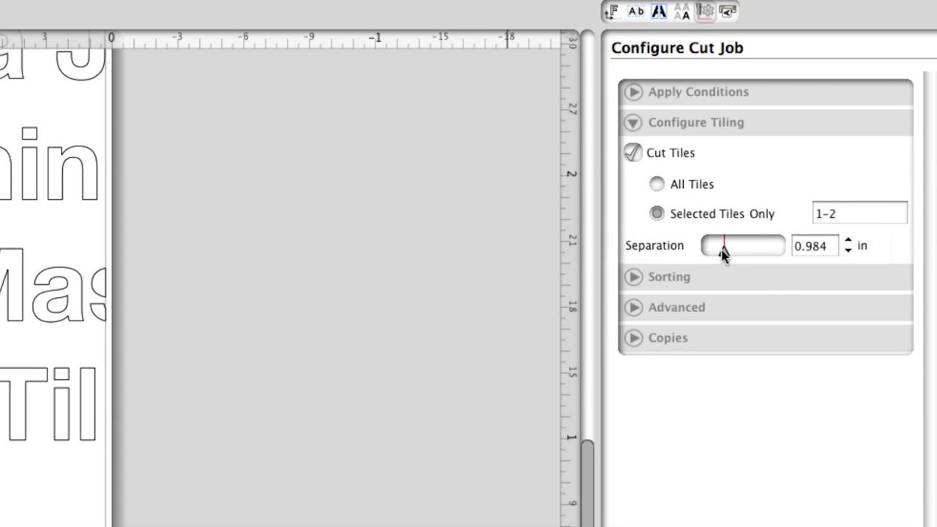
{"action": "mouse_move", "coordinate": [723, 250]}
{"action": "left_mouse_down"}
{"action": "mouse_move", "coordinate": [768, 255]}
{"action": "mouse_move", "coordinate": [728, 252]}
{"action": "left_mouse_up"}
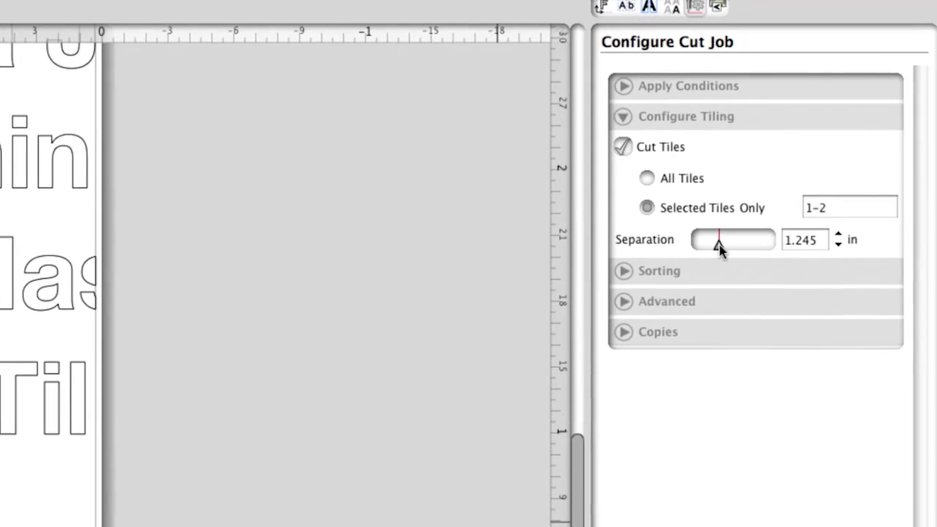
Step: Expand the sorting options and set layer sorting to Group Layers by Condition
{"action": "left_click", "coordinate": [638, 147]}
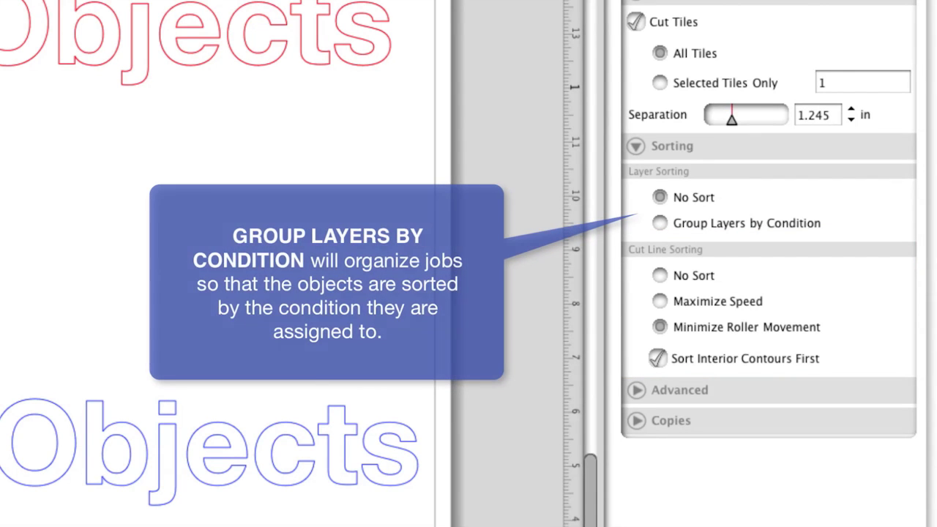
{"action": "left_click", "coordinate": [660, 224]}
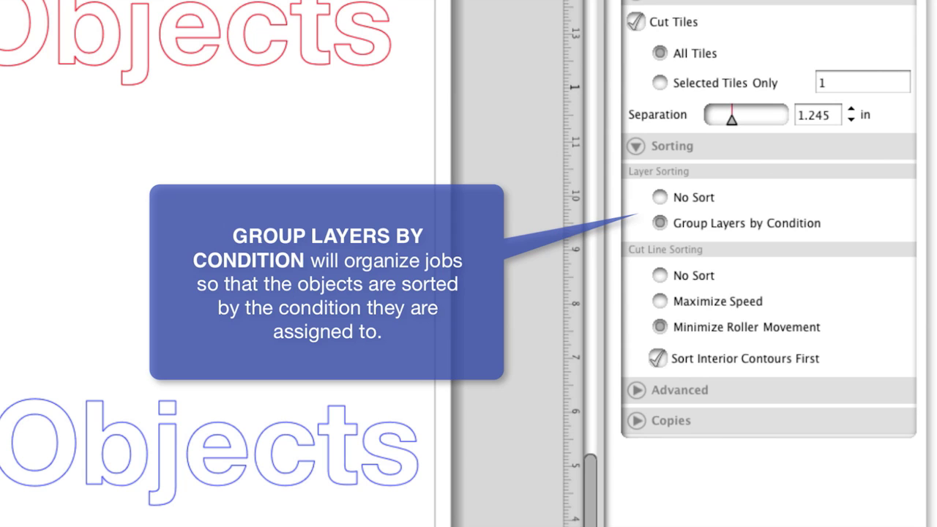
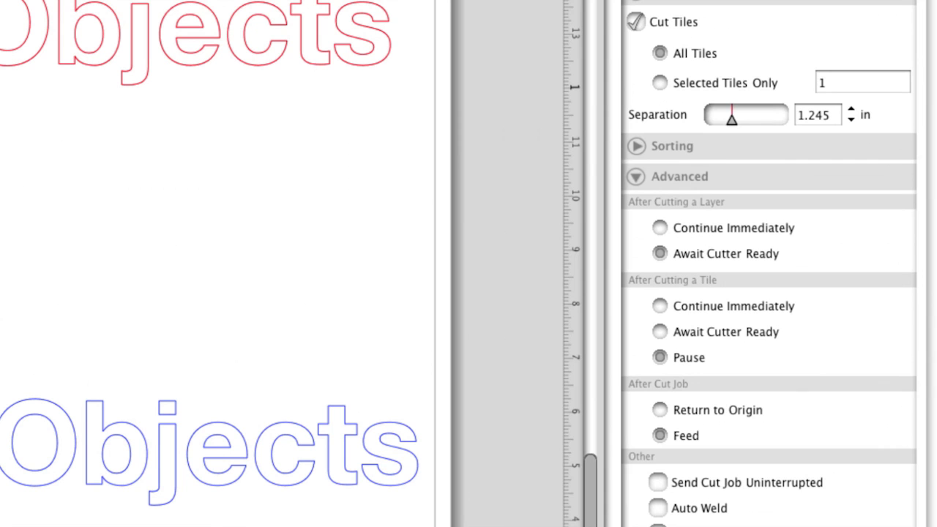
Step: Collapse the advanced cut job options, then raise the number of copies by one and lower it back
{"action": "left_click", "coordinate": [636, 177]}
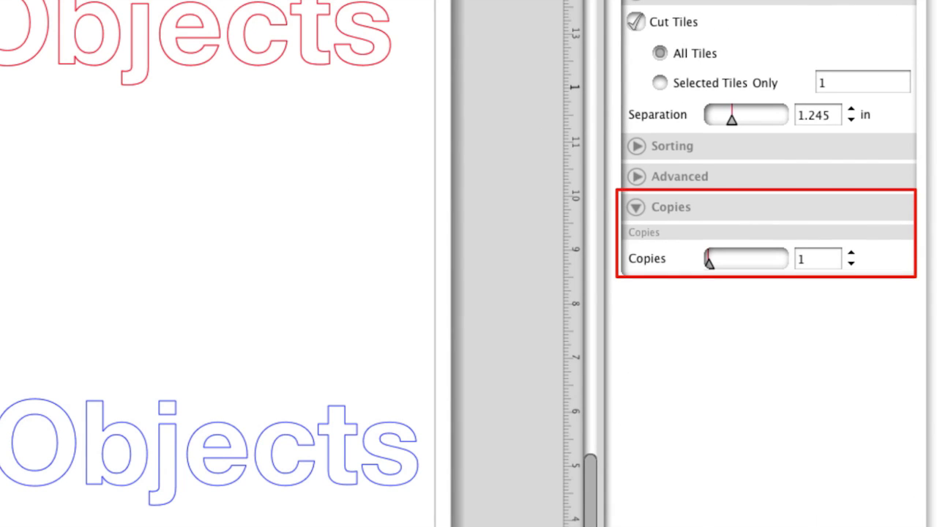
{"action": "left_click", "coordinate": [852, 254]}
{"action": "left_click", "coordinate": [852, 263]}
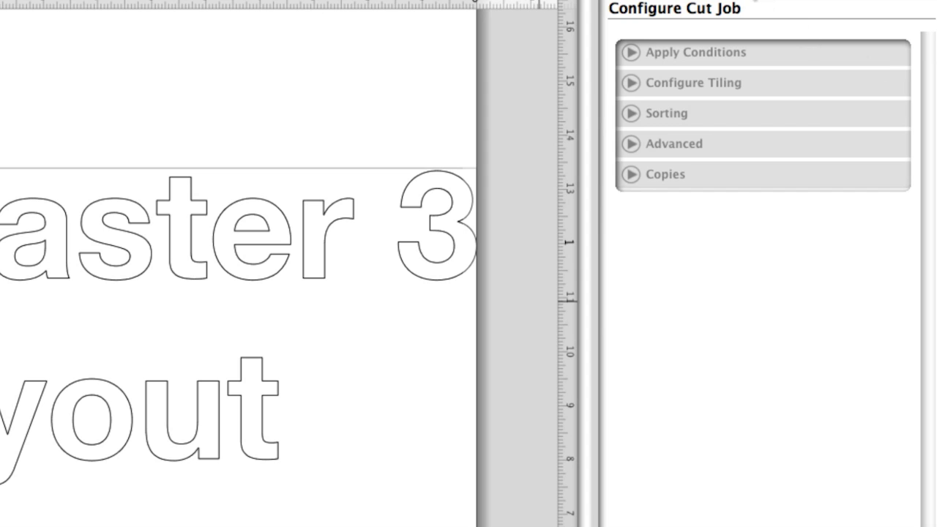
Step: Open the cutter settings and look through the Condition, Advanced and Test Cut sections of the FC4510-60
{"action": "left_click", "coordinate": [701, 31]}
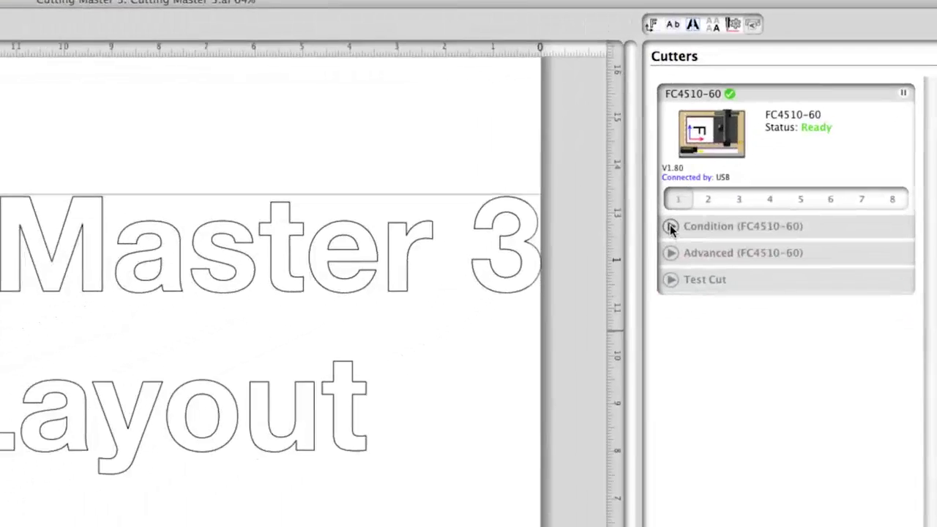
{"action": "left_click", "coordinate": [671, 226]}
{"action": "left_click", "coordinate": [671, 226]}
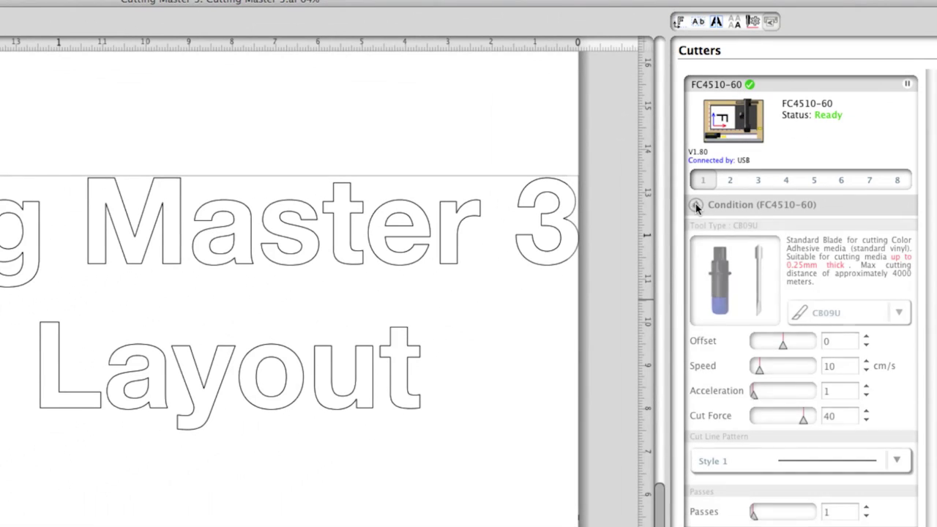
{"action": "left_click", "coordinate": [696, 229]}
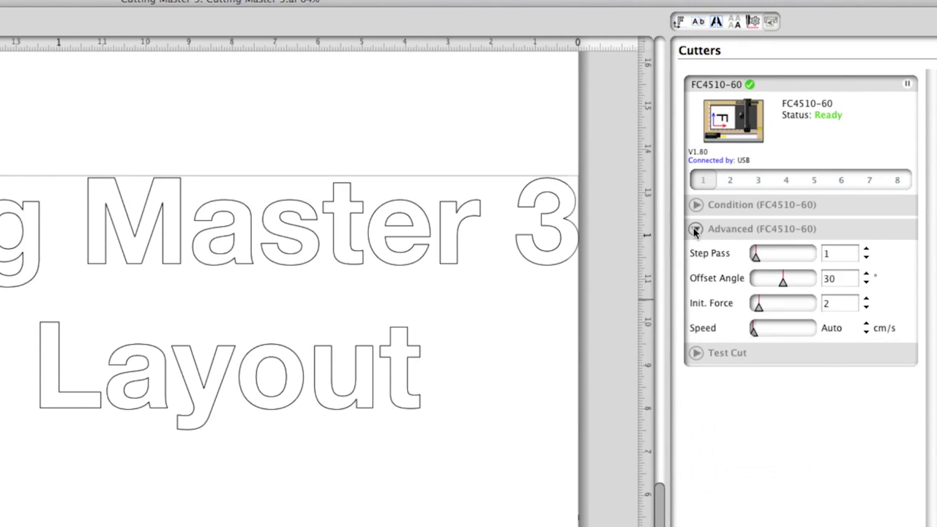
{"action": "left_click", "coordinate": [696, 254]}
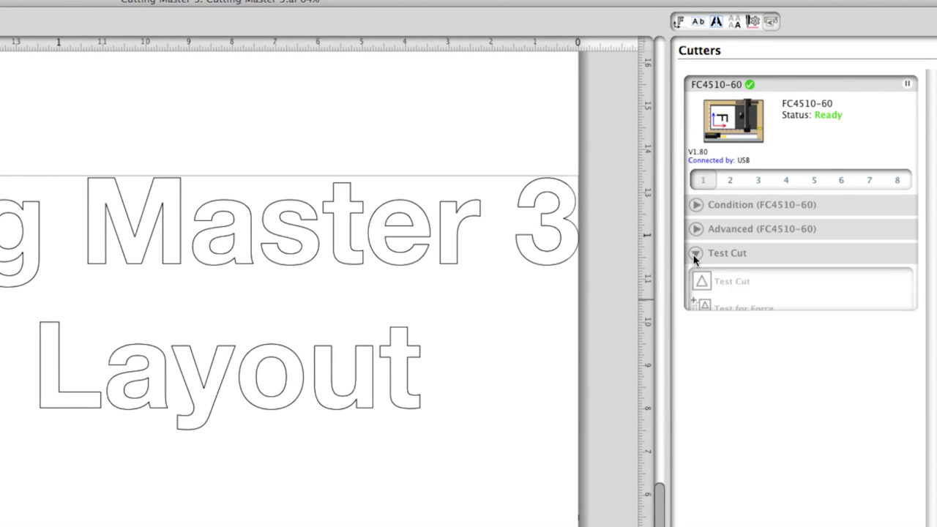
{"action": "left_click", "coordinate": [696, 255]}
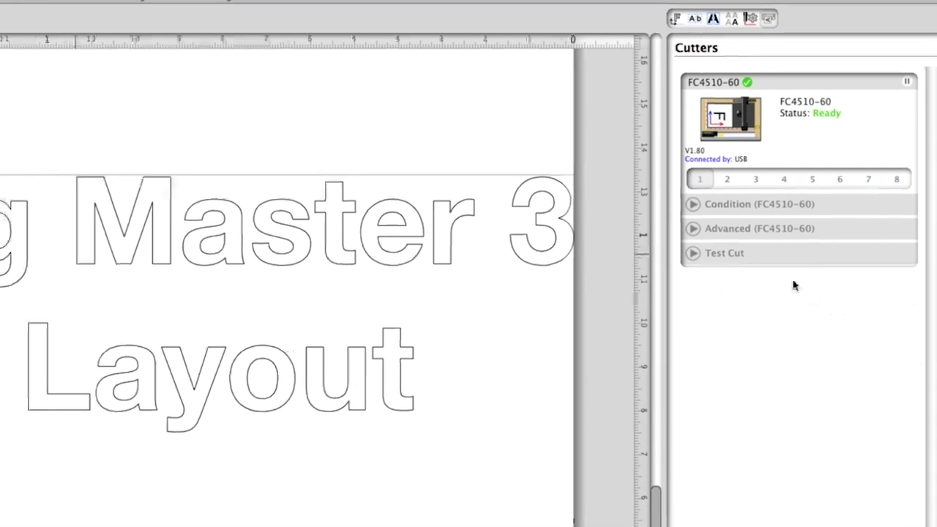
Step: Expand the FC4510-60's Condition section and switch through condition numbers 2, 4 and 6 to compare their settings
{"action": "left_click", "coordinate": [644, 196]}
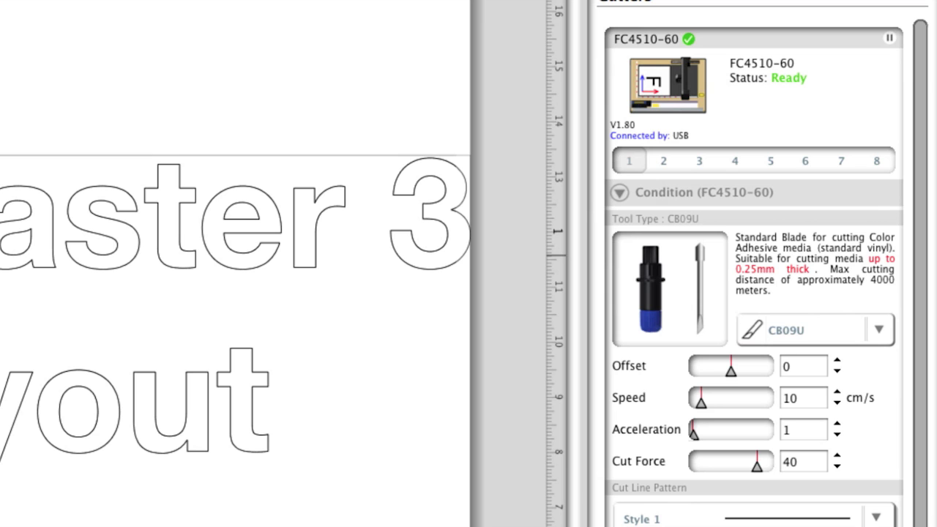
{"action": "left_click", "coordinate": [665, 160]}
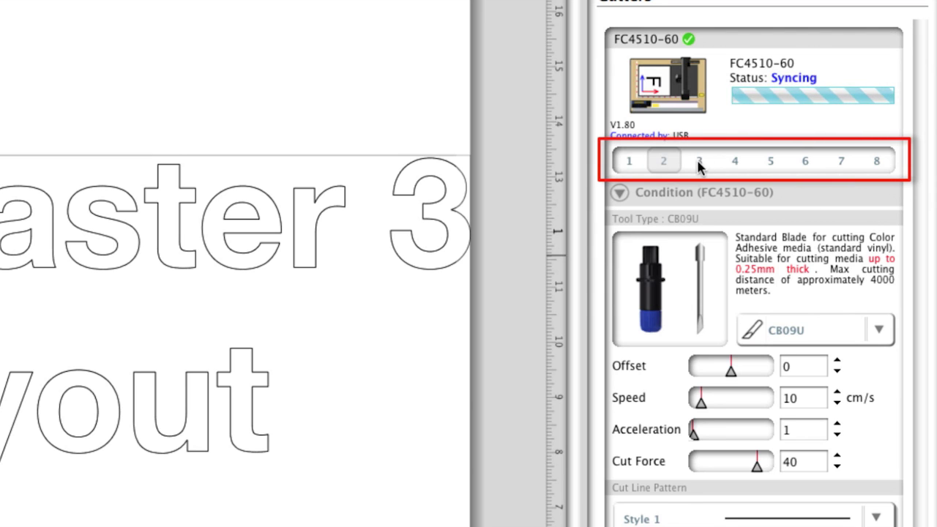
{"action": "left_click", "coordinate": [735, 161]}
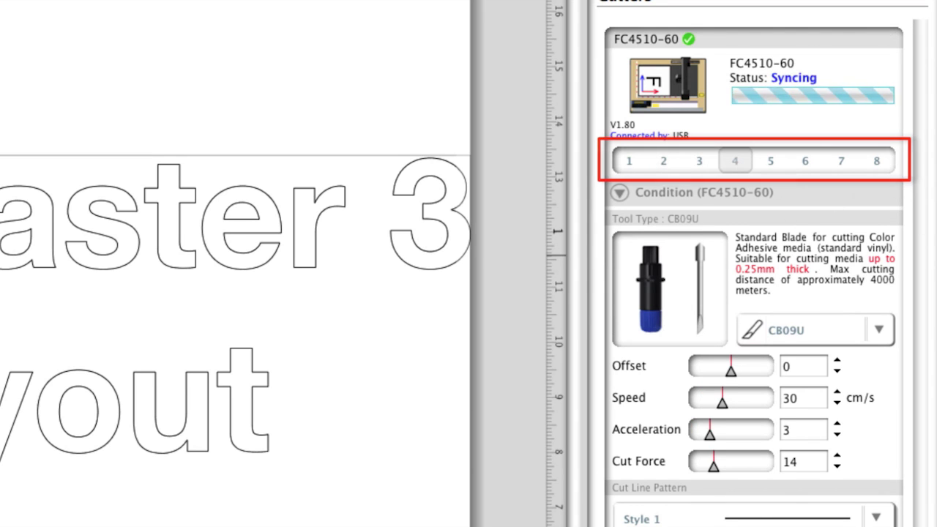
{"action": "left_click", "coordinate": [805, 161]}
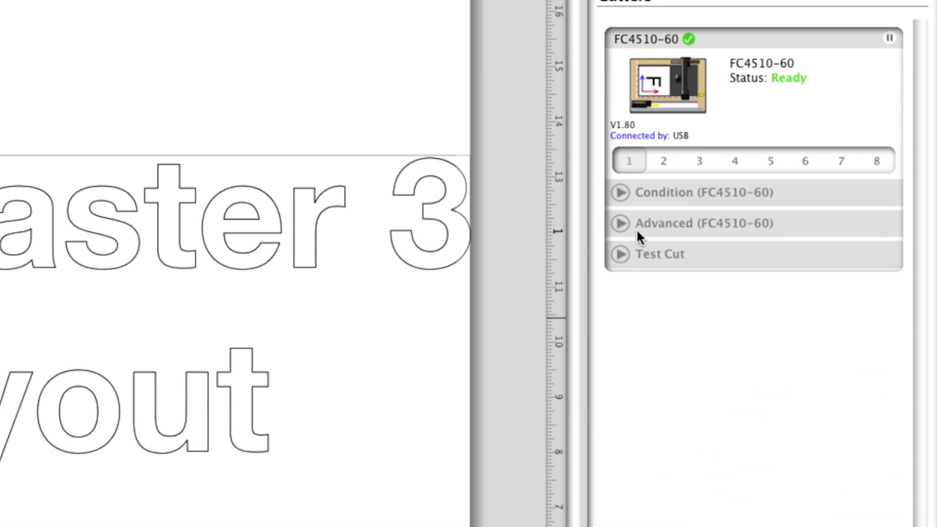
Step: Examine the FC4510-60's advanced settings and its test cut options, collapsing each section again
{"action": "left_click", "coordinate": [621, 226]}
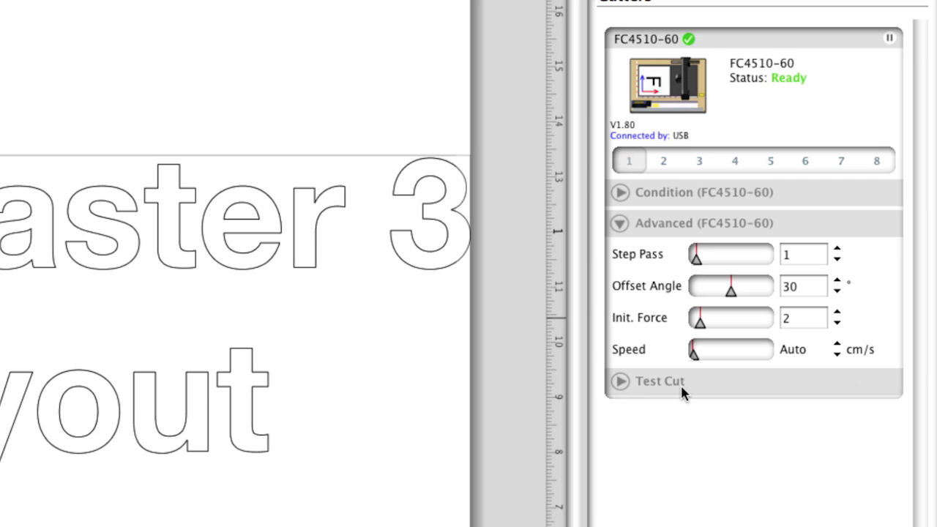
{"action": "left_click", "coordinate": [621, 232]}
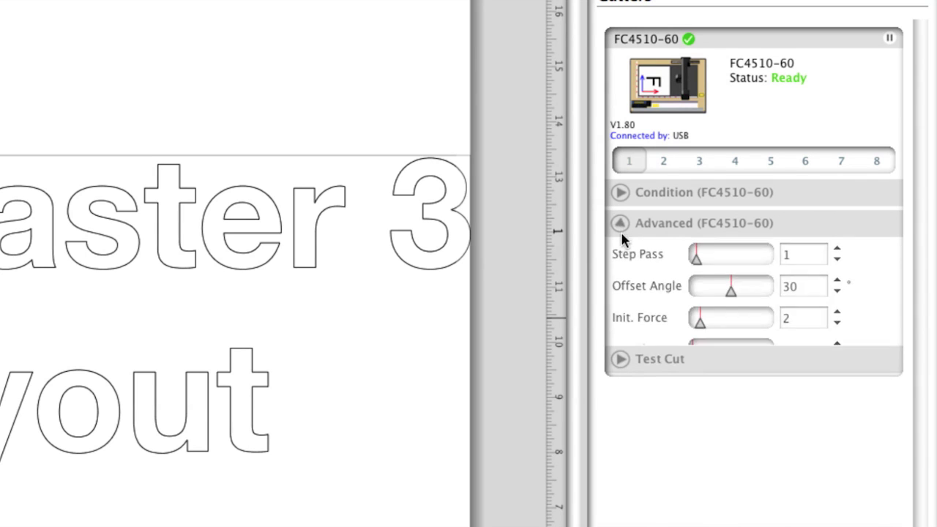
{"action": "left_click", "coordinate": [620, 254]}
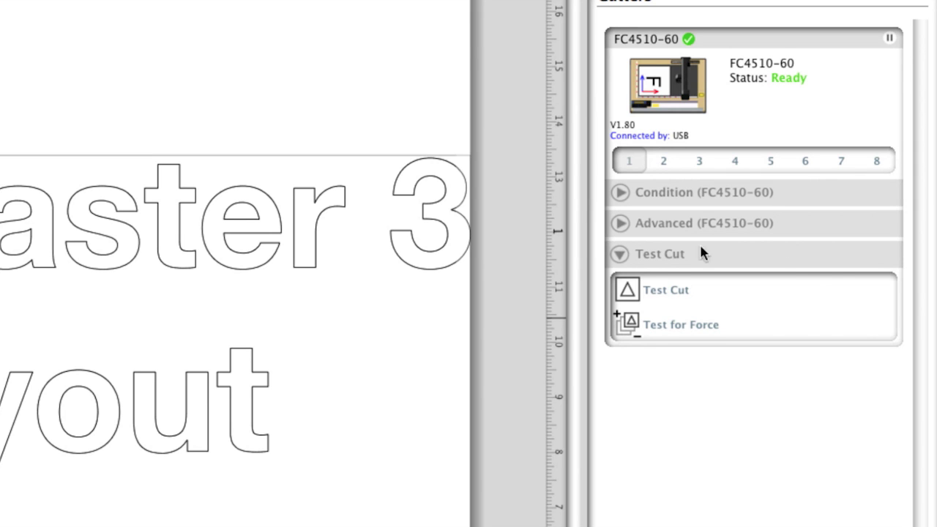
{"action": "left_click", "coordinate": [620, 254]}
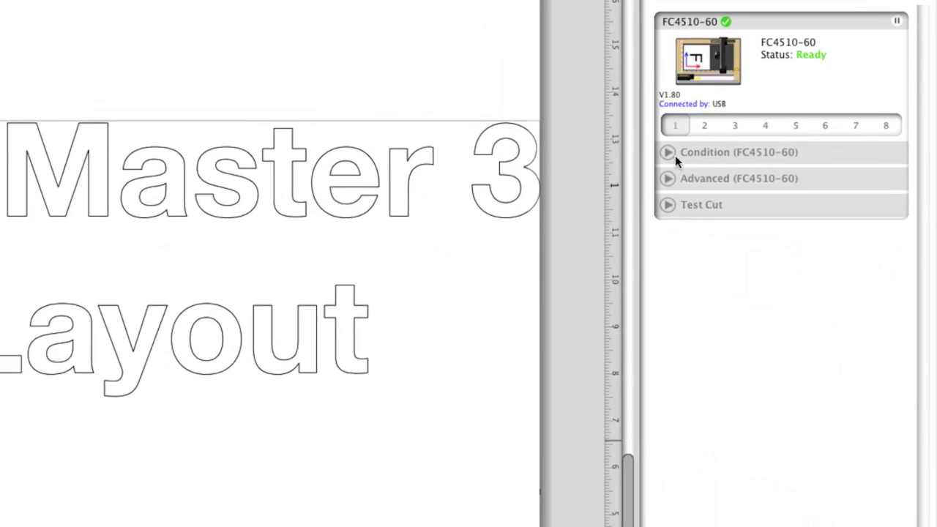
Step: Examine the FC4510-60's condition settings, including the available cut line patterns, then collapse them and expand the advanced settings
{"action": "left_click", "coordinate": [668, 150]}
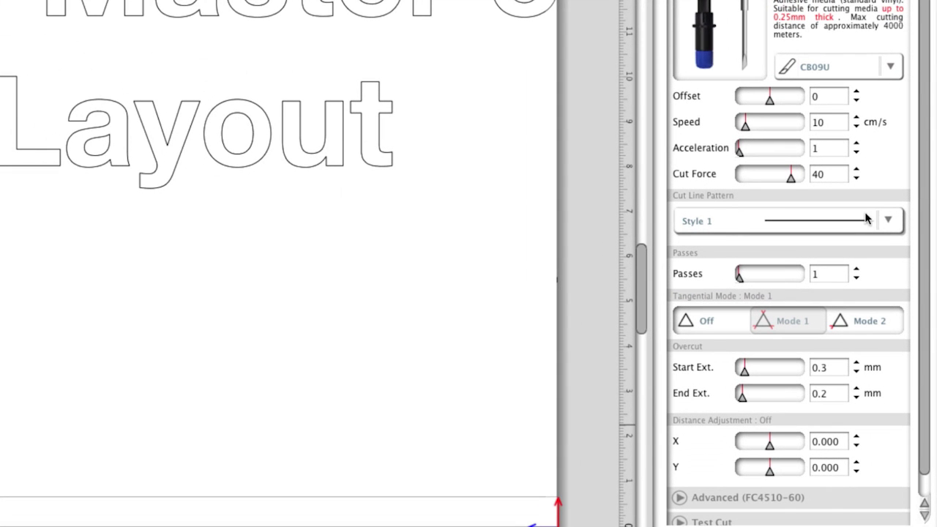
{"action": "left_click", "coordinate": [887, 220]}
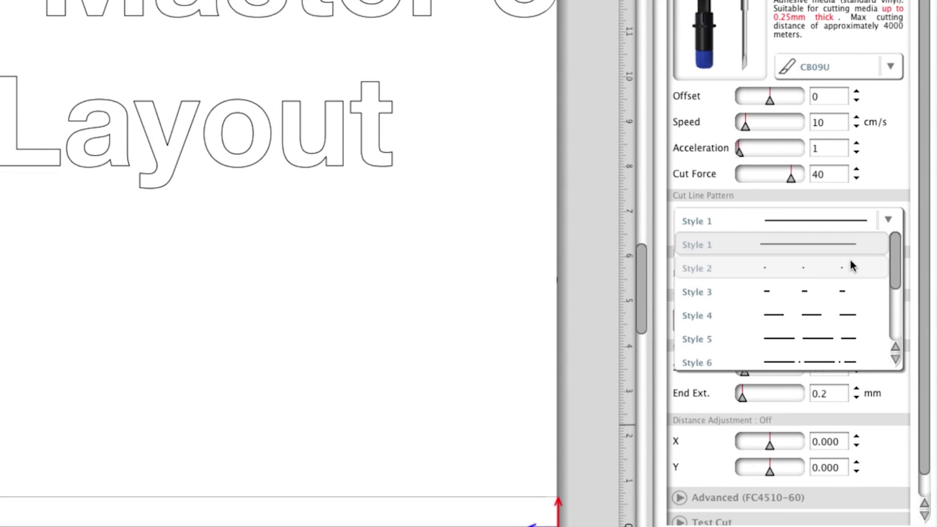
{"action": "mouse_move", "coordinate": [893, 276]}
{"action": "left_mouse_down"}
{"action": "mouse_move", "coordinate": [893, 341]}
{"action": "mouse_move", "coordinate": [894, 266]}
{"action": "left_mouse_up"}
{"action": "left_click", "coordinate": [903, 396]}
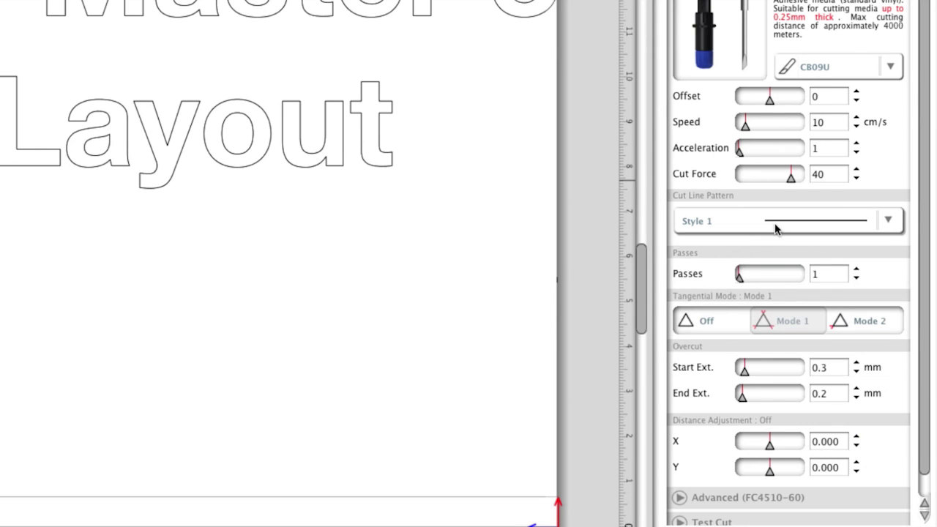
{"action": "mouse_move", "coordinate": [740, 279]}
{"action": "left_mouse_down"}
{"action": "mouse_move", "coordinate": [758, 277]}
{"action": "mouse_move", "coordinate": [728, 279]}
{"action": "left_mouse_up"}
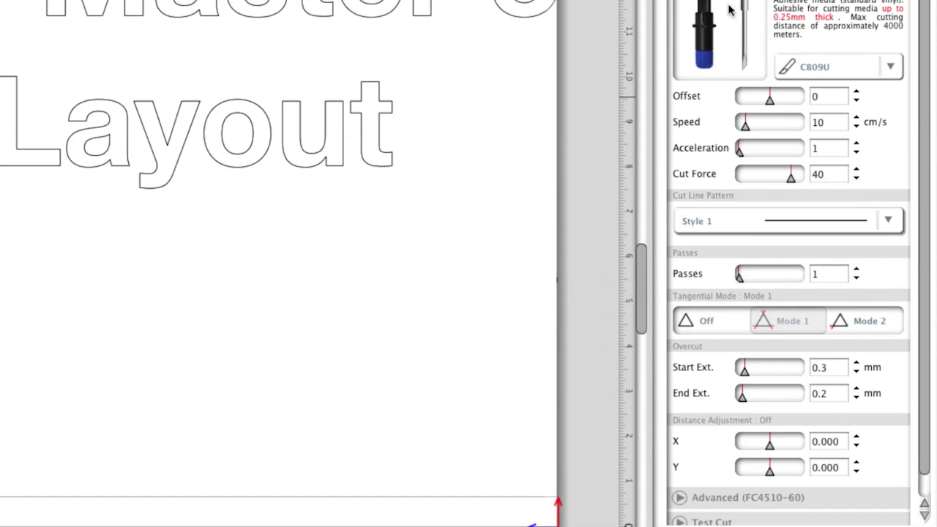
{"action": "left_click", "coordinate": [680, 30]}
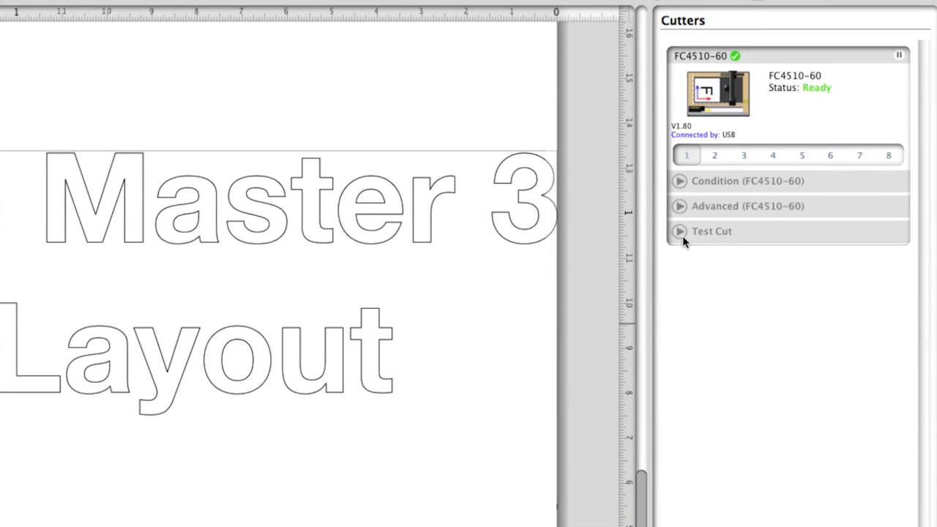
{"action": "left_click", "coordinate": [678, 207]}
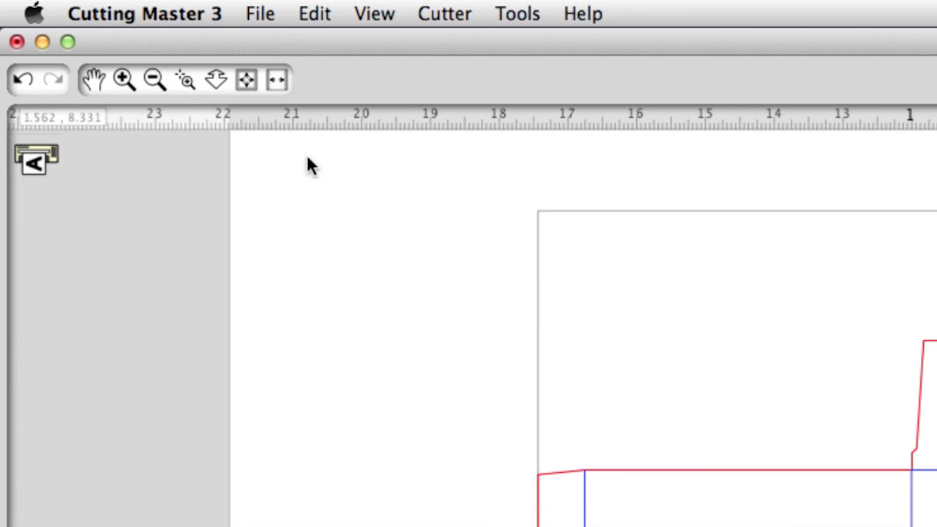
Step: Open the Define Conditions list for the CreaseCutSample.ai job and expand the Graphtec Defaults group
{"action": "left_click", "coordinate": [258, 14]}
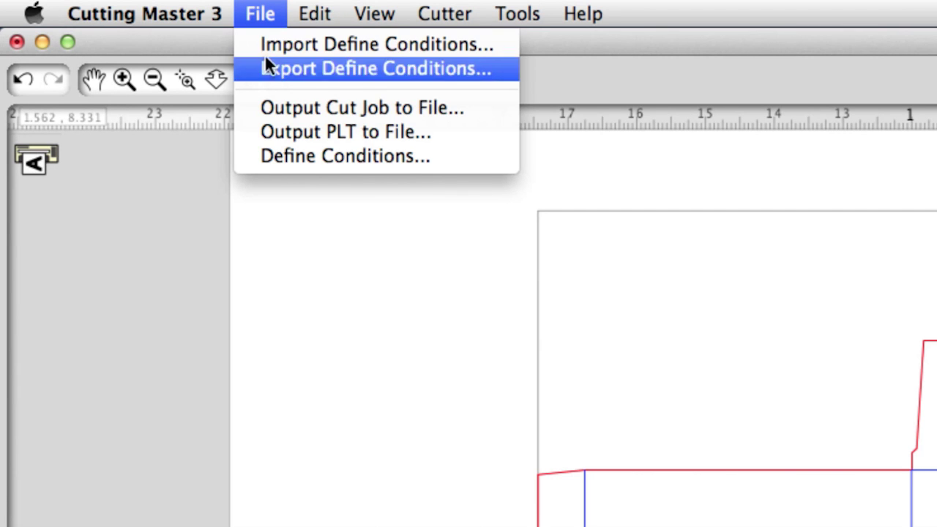
{"action": "left_click", "coordinate": [270, 158]}
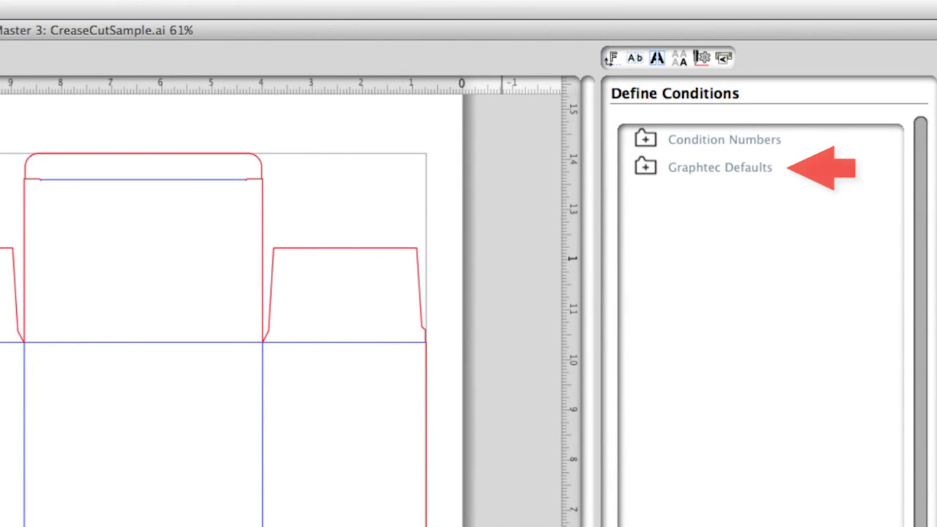
{"action": "left_click", "coordinate": [648, 168]}
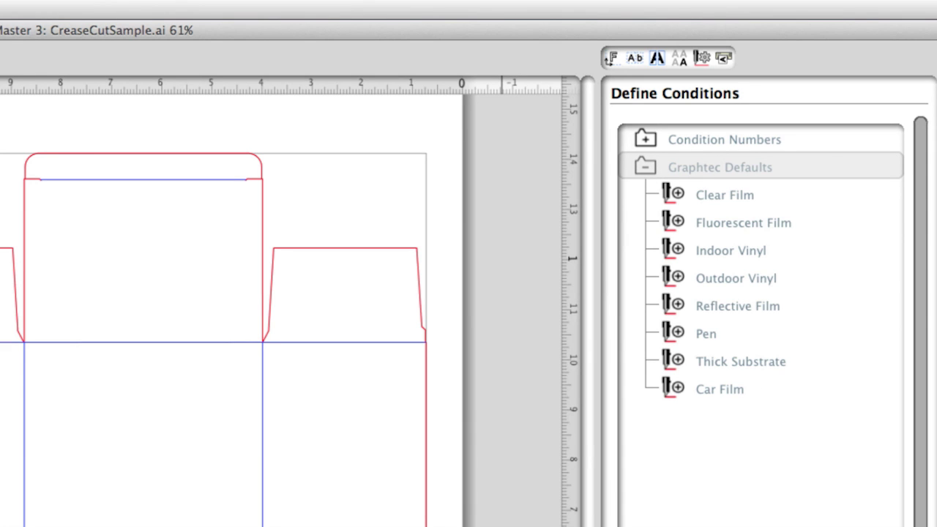
{"action": "key", "text": "Down"}
{"action": "scroll", "coordinate": [261, 513], "scroll_direction": "down", "scroll_amount": 1}
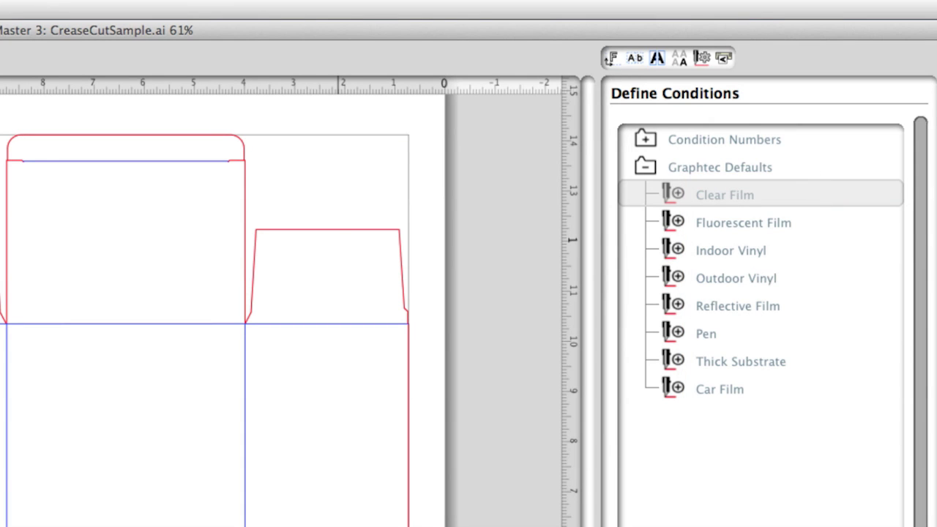
Step: Open the Thick Substrate default for editing to view its settings, then return to the list of all conditions
{"action": "mouse_move", "coordinate": [744, 365]}
{"action": "left_click", "coordinate": [870, 363]}
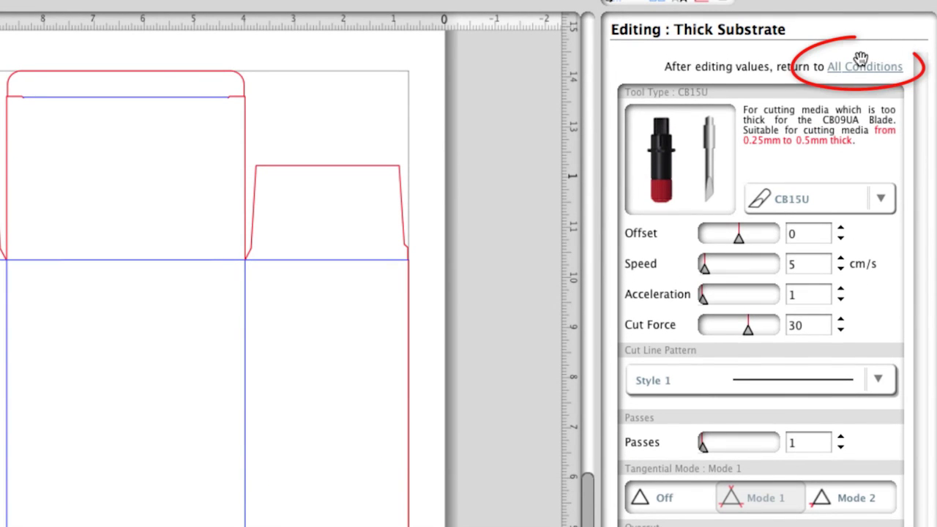
{"action": "left_click", "coordinate": [860, 67]}
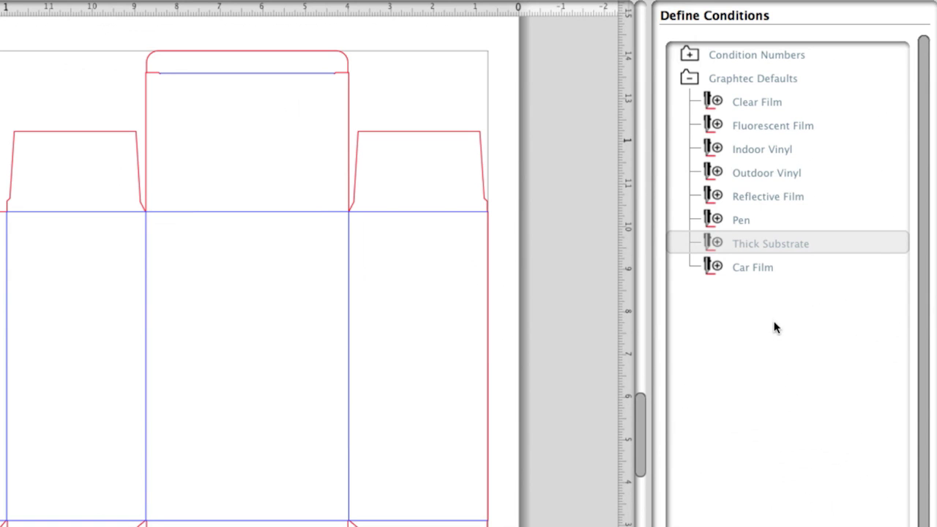
Step: Add a new material to the conditions list and name it "Chipboard Thin"
{"action": "right_click", "coordinate": [706, 315]}
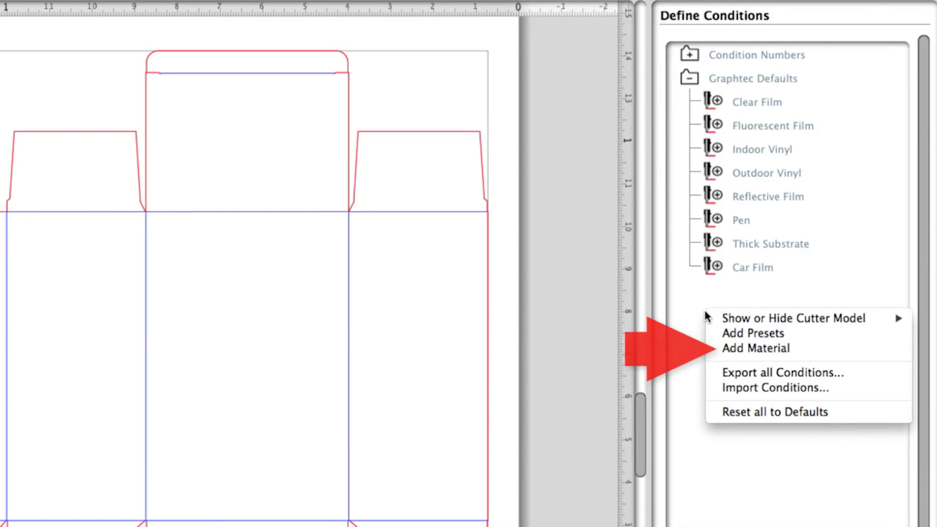
{"action": "left_click", "coordinate": [741, 350]}
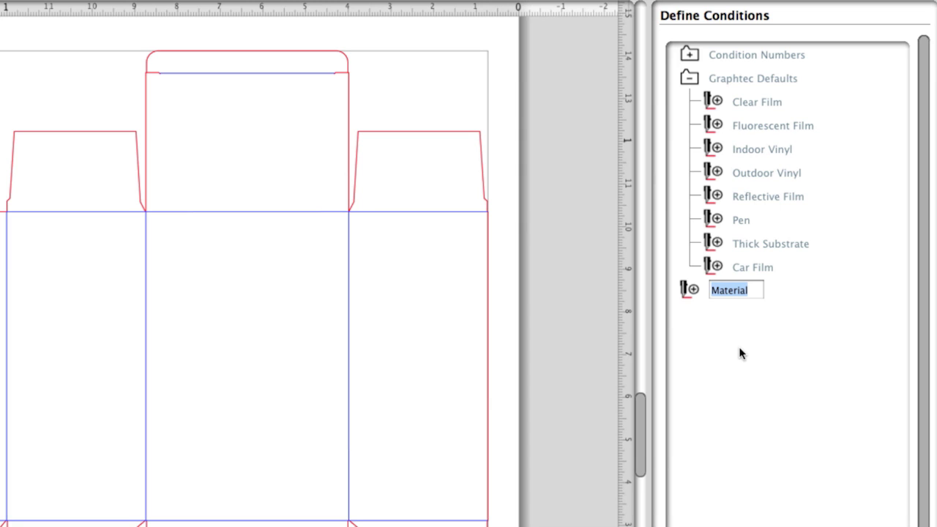
{"action": "type", "text": "Chi"}
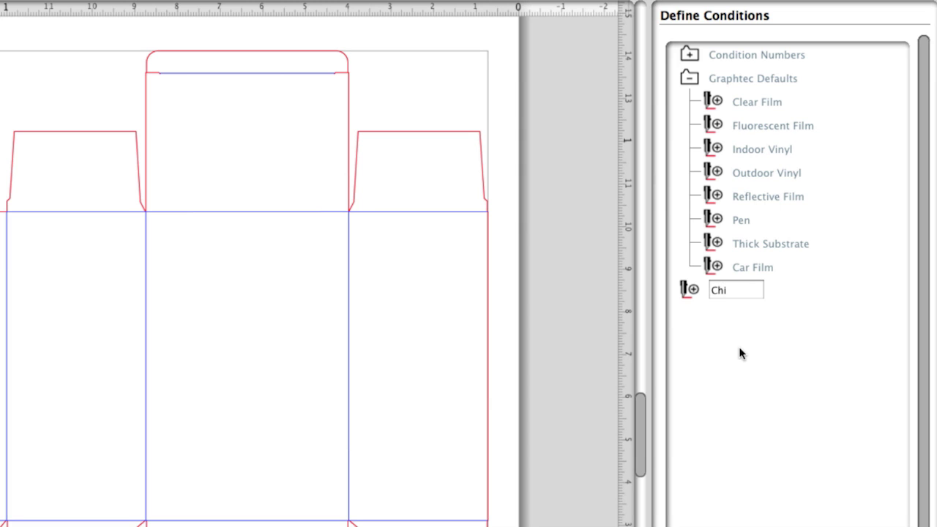
{"action": "type", "text": "pboard Thin"}
{"action": "key", "text": "Return"}
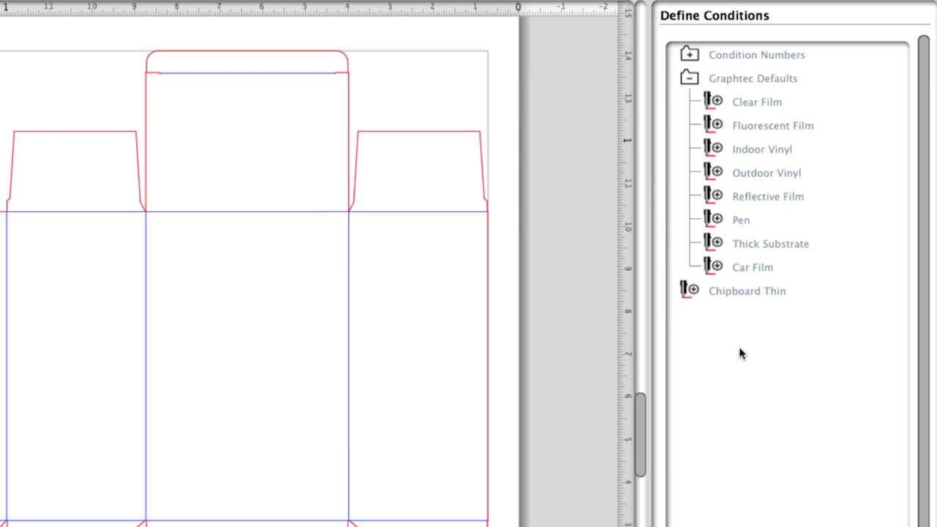
Step: Configure Chipboard Thin with the CB15U blade, speed 30 cm/s, acceleration 2 and cut force 35, then return to all conditions
{"action": "mouse_move", "coordinate": [745, 290]}
{"action": "left_click", "coordinate": [881, 290]}
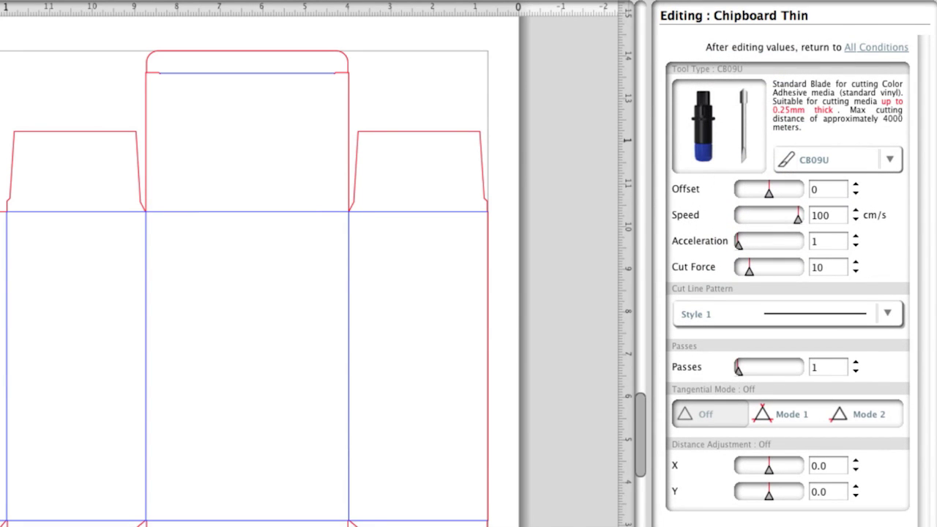
{"action": "left_click", "coordinate": [887, 162]}
{"action": "left_click", "coordinate": [846, 234]}
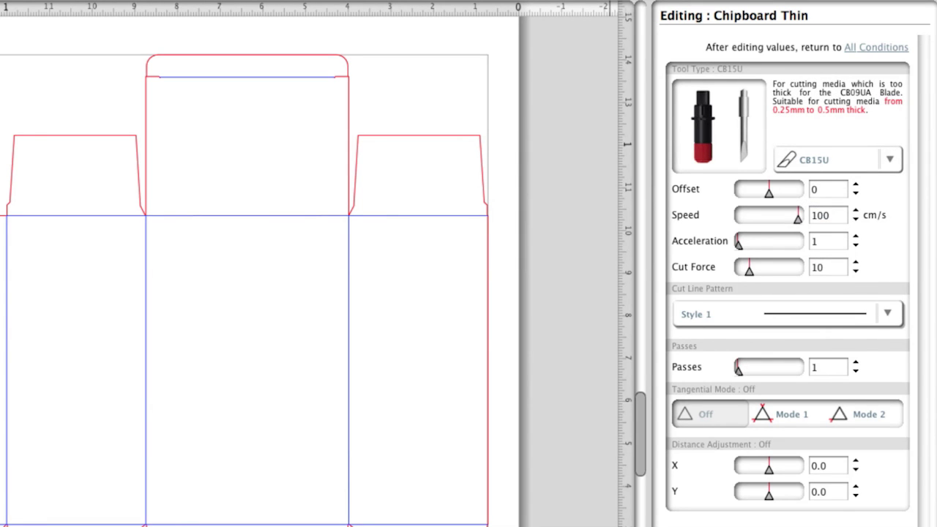
{"action": "double_click", "coordinate": [826, 217]}
{"action": "type", "text": "30"}
{"action": "left_click", "coordinate": [856, 236]}
{"action": "double_click", "coordinate": [818, 268]}
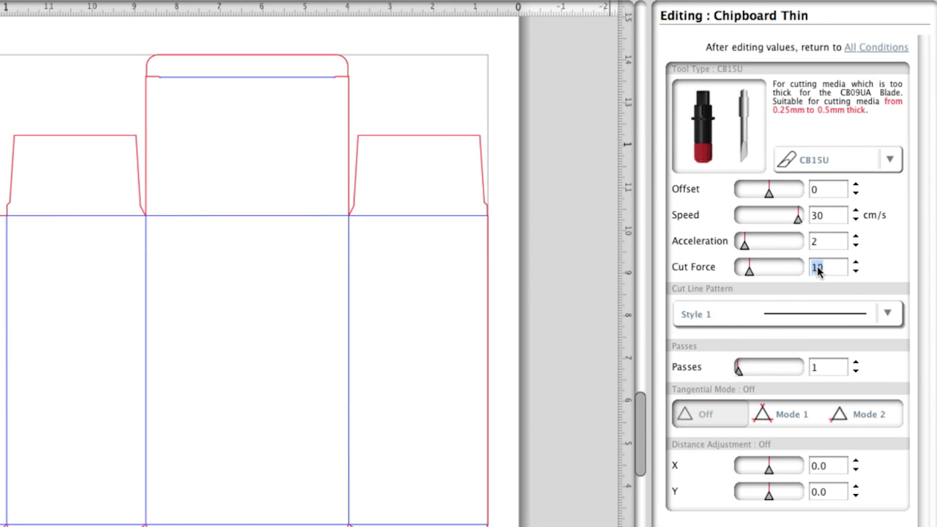
{"action": "type", "text": "35"}
{"action": "left_click", "coordinate": [863, 46]}
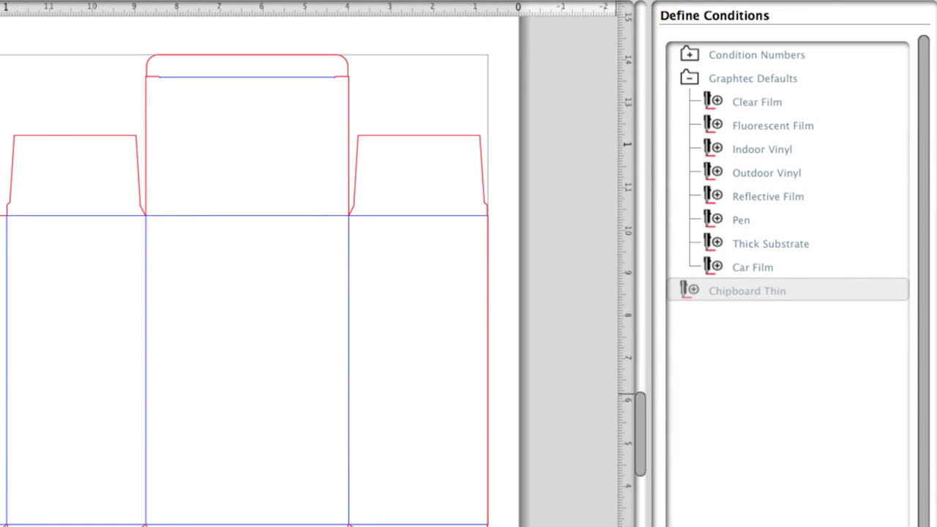
Step: Add another material outside the default groups and name it "Intricate Cutting"
{"action": "left_click", "coordinate": [753, 267]}
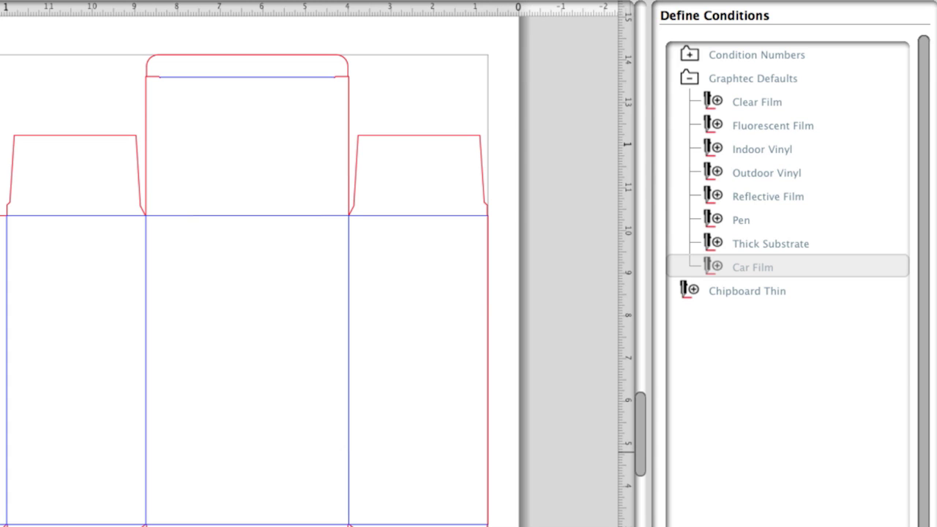
{"action": "right_click", "coordinate": [685, 342]}
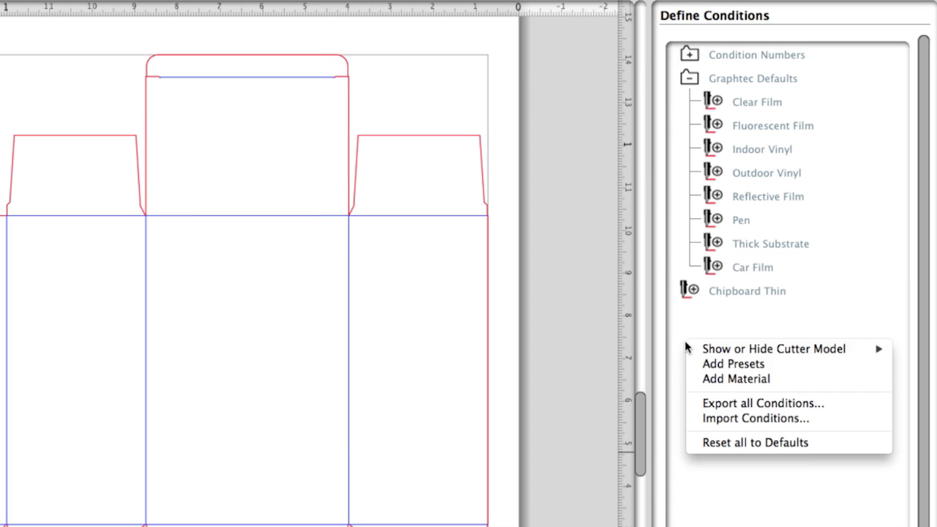
{"action": "left_click", "coordinate": [713, 378]}
{"action": "type", "text": "Intric"}
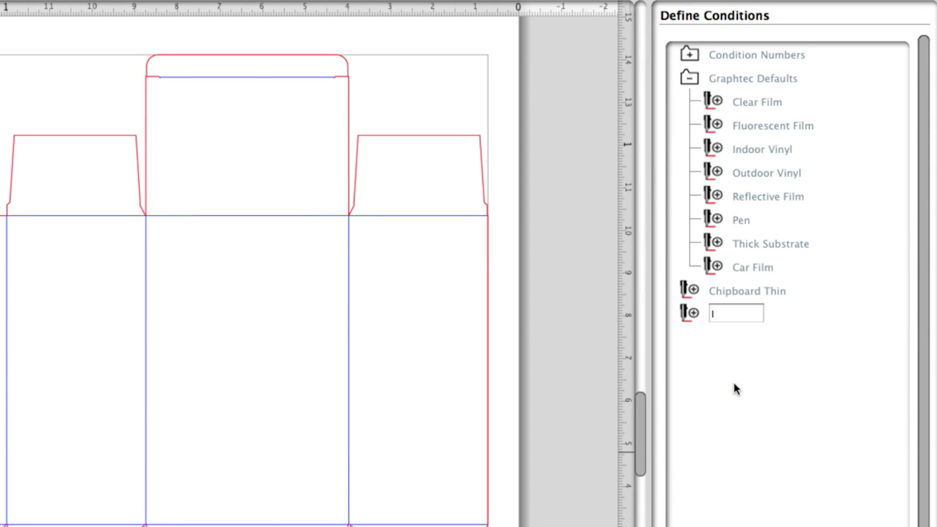
{"action": "type", "text": "ate Cutting"}
{"action": "key", "text": "Return"}
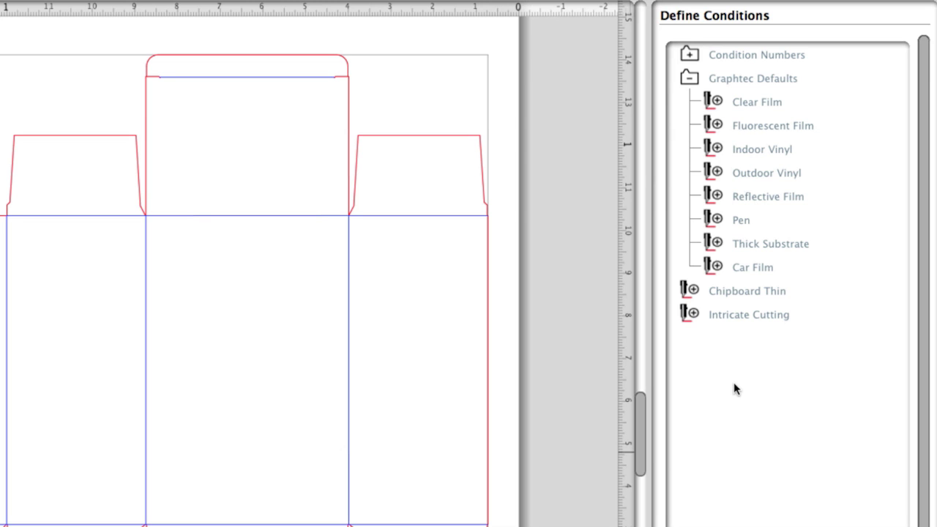
Step: Edit the Intricate Cutting material to use the CB15UB blade at a speed of 20 cm/s
{"action": "mouse_move", "coordinate": [744, 315]}
{"action": "left_click", "coordinate": [881, 314]}
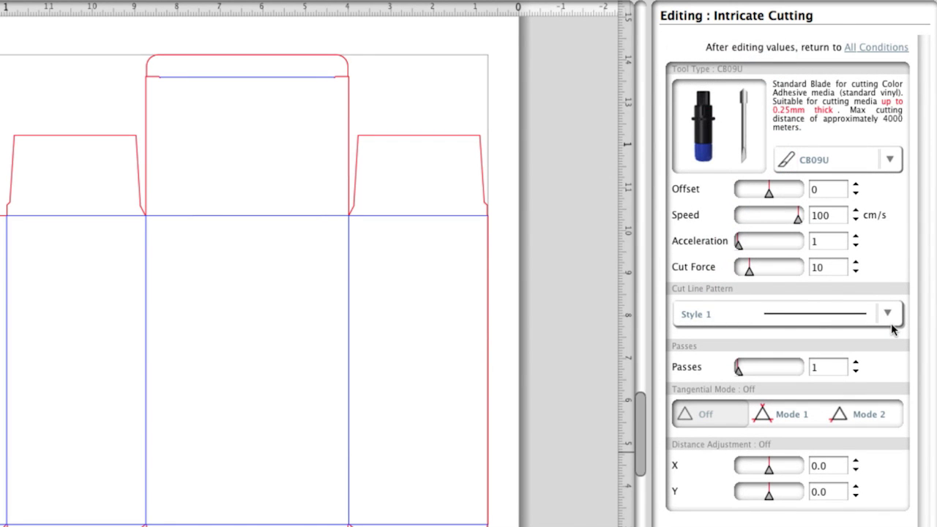
{"action": "left_click", "coordinate": [894, 157]}
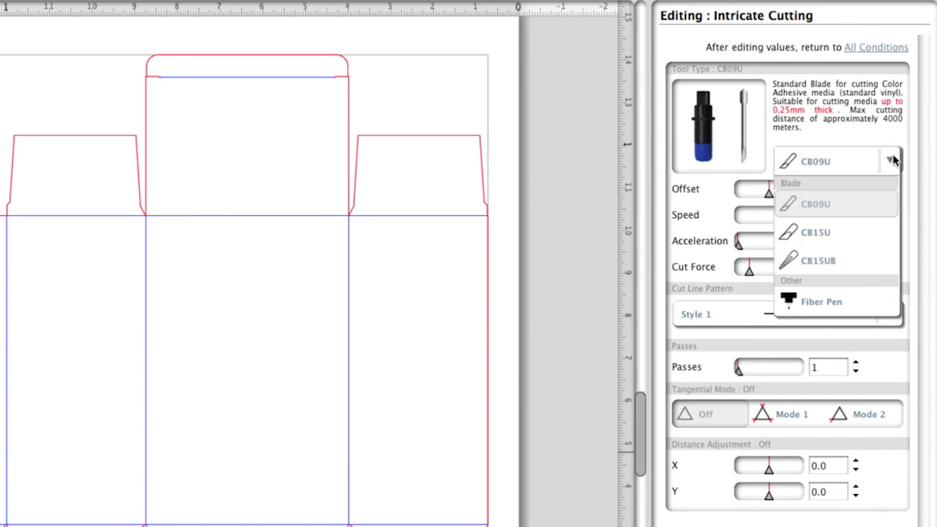
{"action": "left_click", "coordinate": [839, 260]}
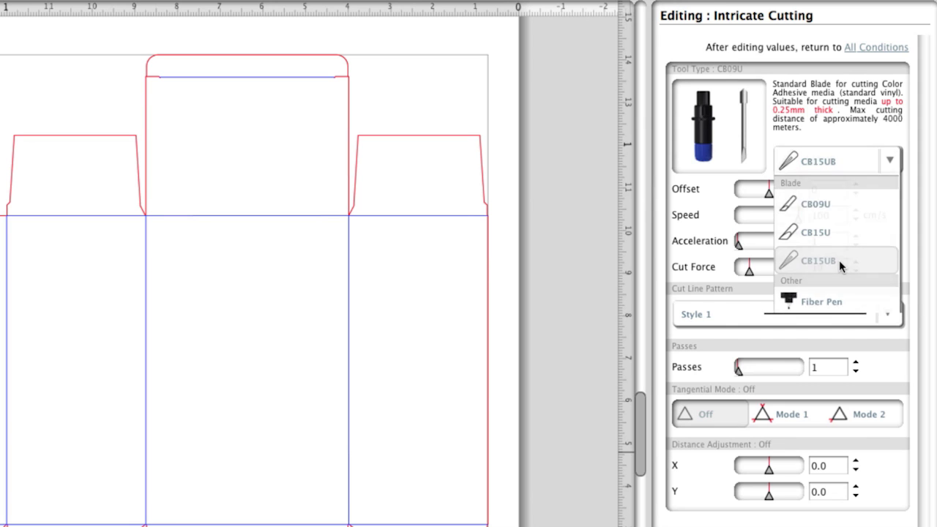
{"action": "left_click", "coordinate": [825, 220]}
{"action": "double_click", "coordinate": [825, 220]}
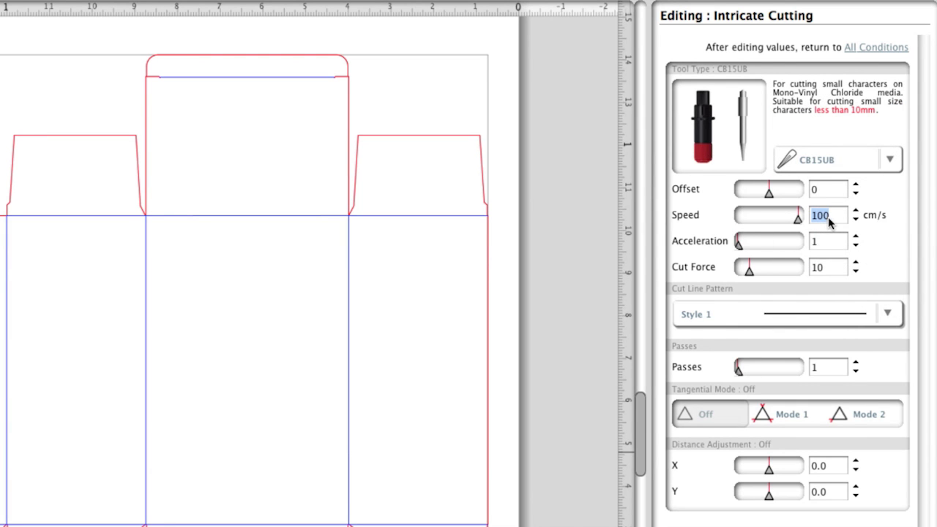
{"action": "type", "text": "20"}
Step: Set the Intricate Cutting material's cut force to 15 and return to the list of all conditions
{"action": "left_click", "coordinate": [821, 268]}
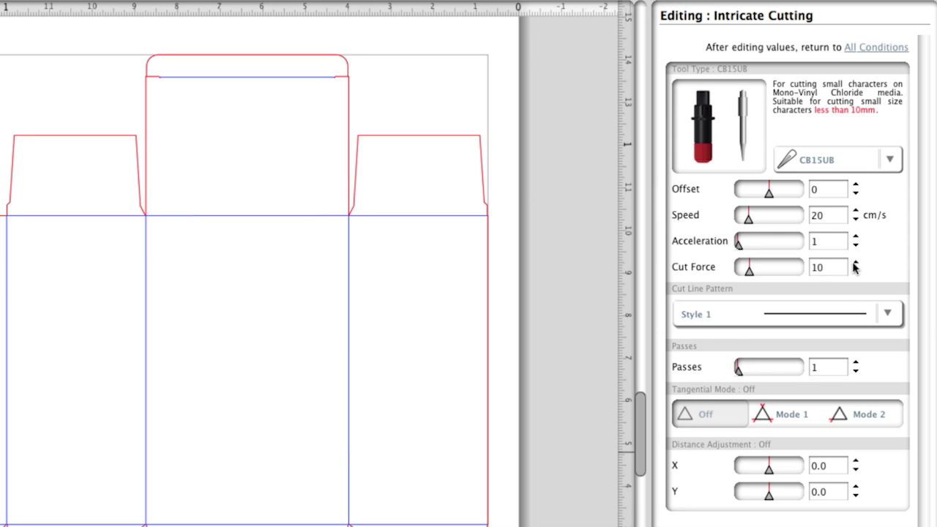
{"action": "double_click", "coordinate": [819, 267]}
{"action": "mouse_move", "coordinate": [833, 311]}
{"action": "key", "text": "BackSpace"}
{"action": "type", "text": "15"}
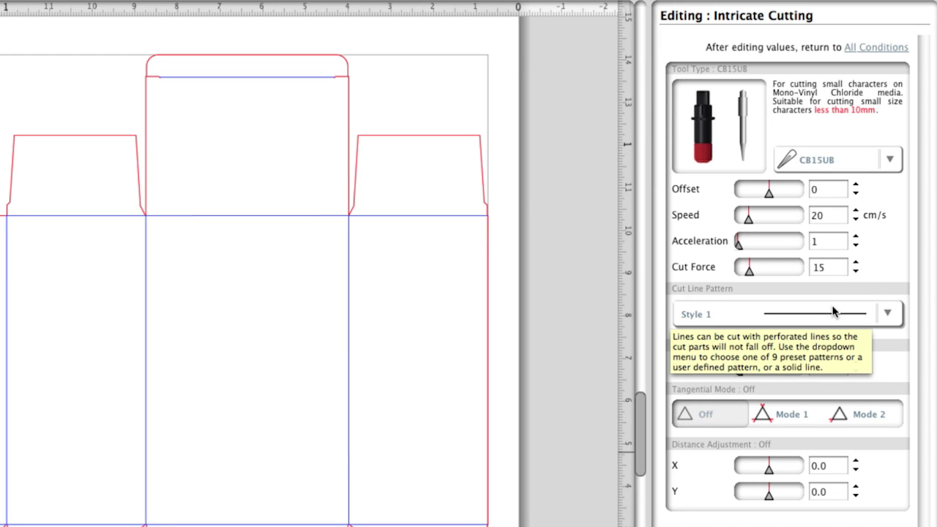
{"action": "key", "text": "Return"}
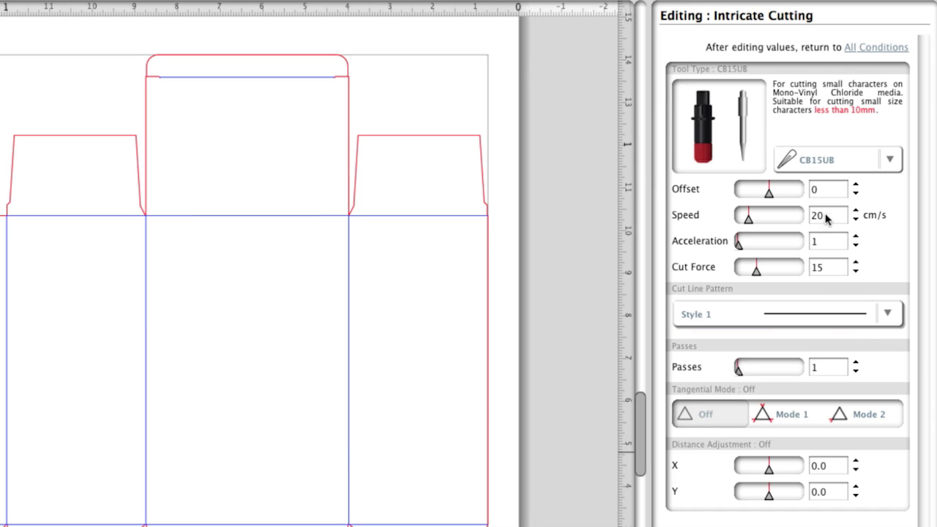
{"action": "left_click", "coordinate": [873, 46]}
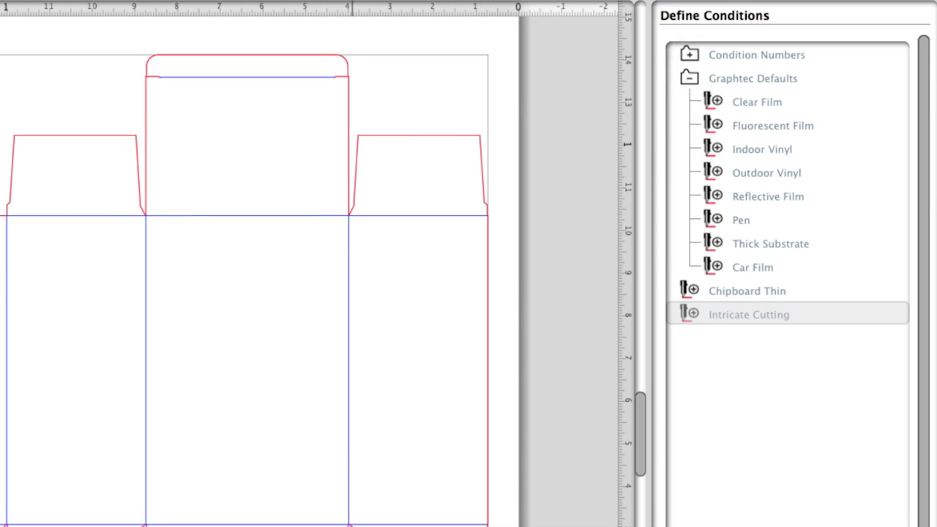
Step: Add a new presets folder to the conditions list and name it "My Media"
{"action": "right_click", "coordinate": [692, 361]}
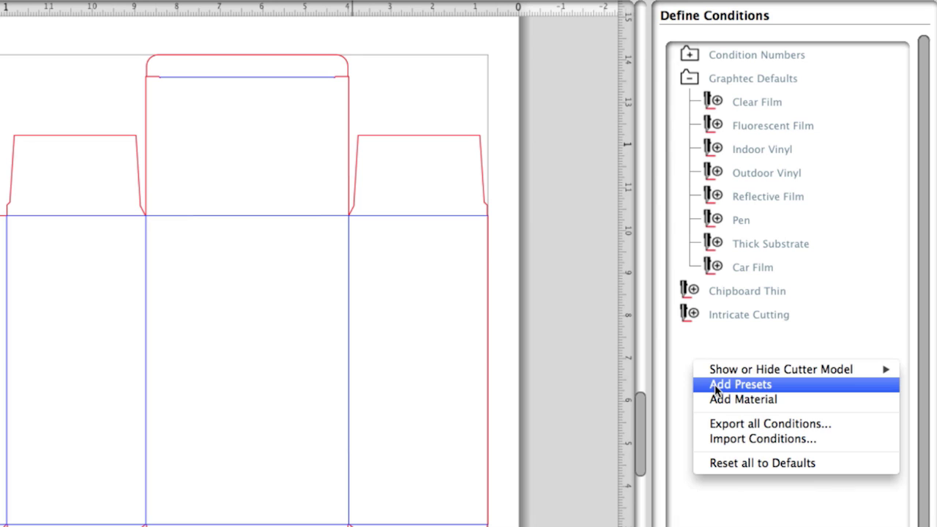
{"action": "left_click", "coordinate": [715, 385]}
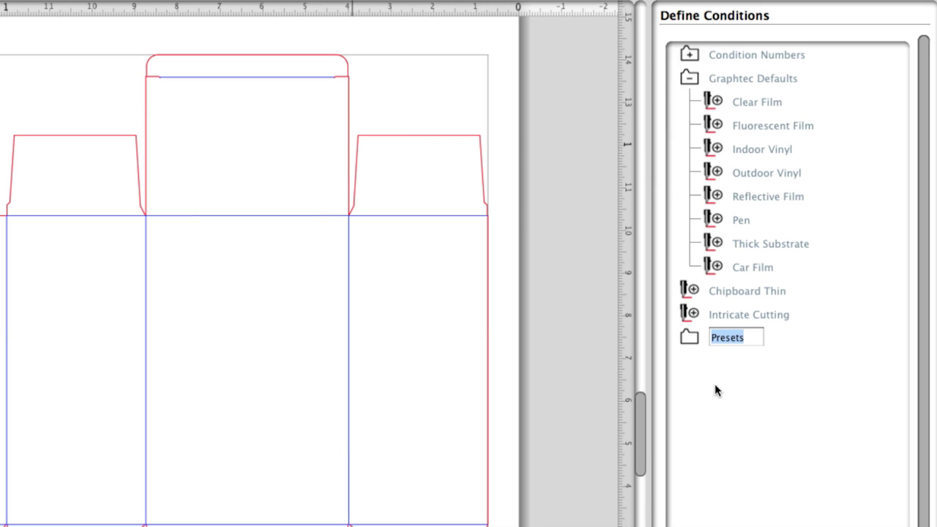
{"action": "type", "text": "My Media"}
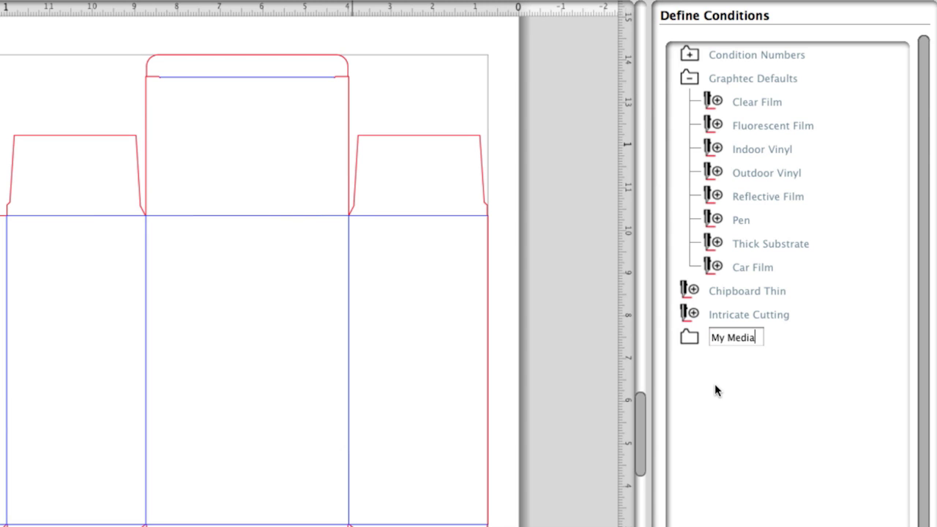
{"action": "key", "text": "Return"}
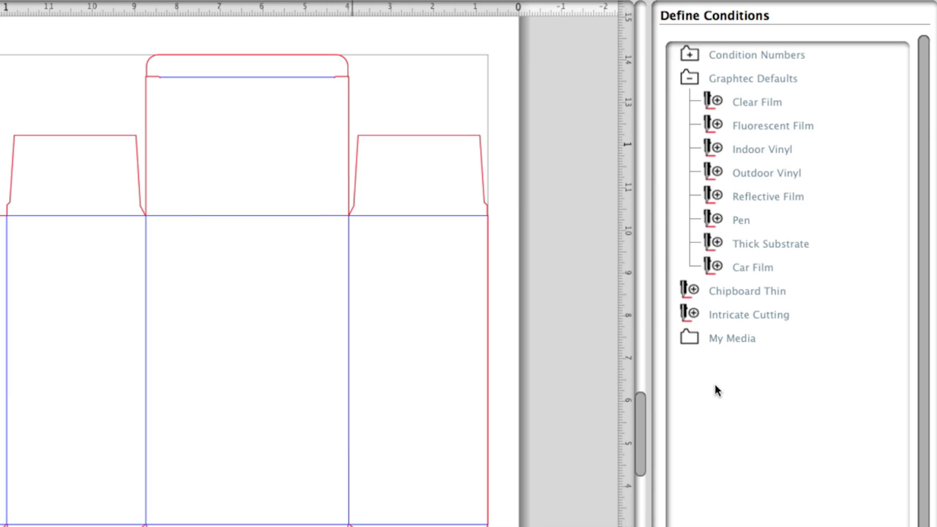
Step: Move the Chipboard Thin and Intricate Cutting materials into the My Media folder
{"action": "mouse_move", "coordinate": [740, 290]}
{"action": "left_click_drag", "start_coordinate": [741, 291], "coordinate": [691, 334]}
{"action": "left_click_drag", "start_coordinate": [718, 293], "coordinate": [717, 326]}
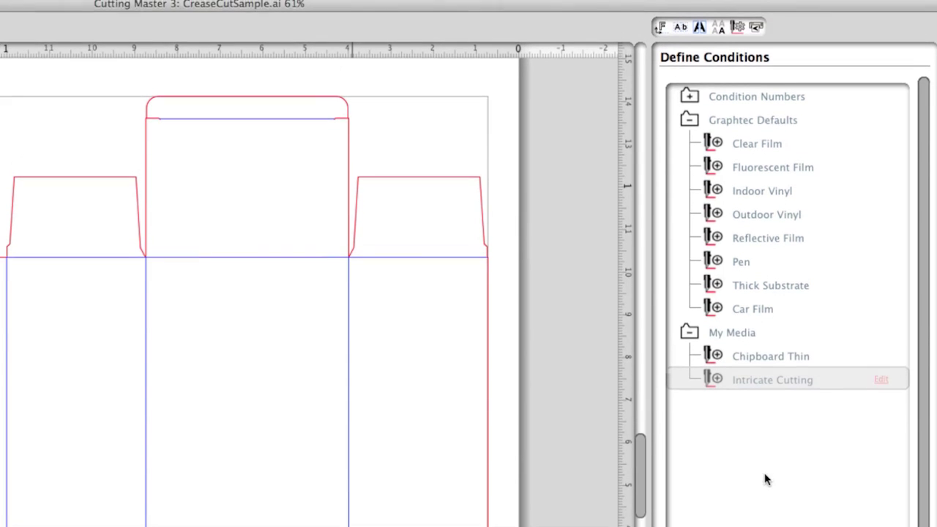
Step: Open the cut job configuration and view the conditions available for the blue RGB (30,59,255) lines, leaving the choice unchanged
{"action": "left_click", "coordinate": [738, 32]}
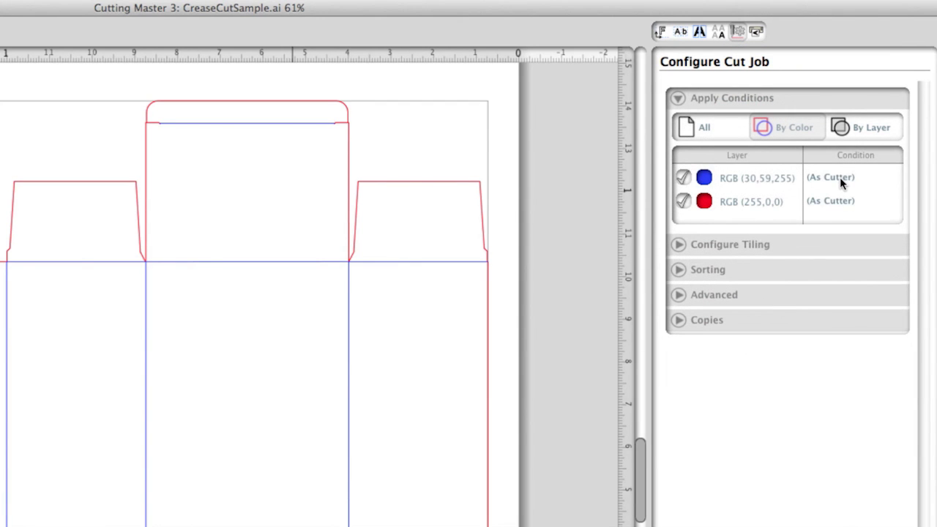
{"action": "left_click", "coordinate": [841, 180]}
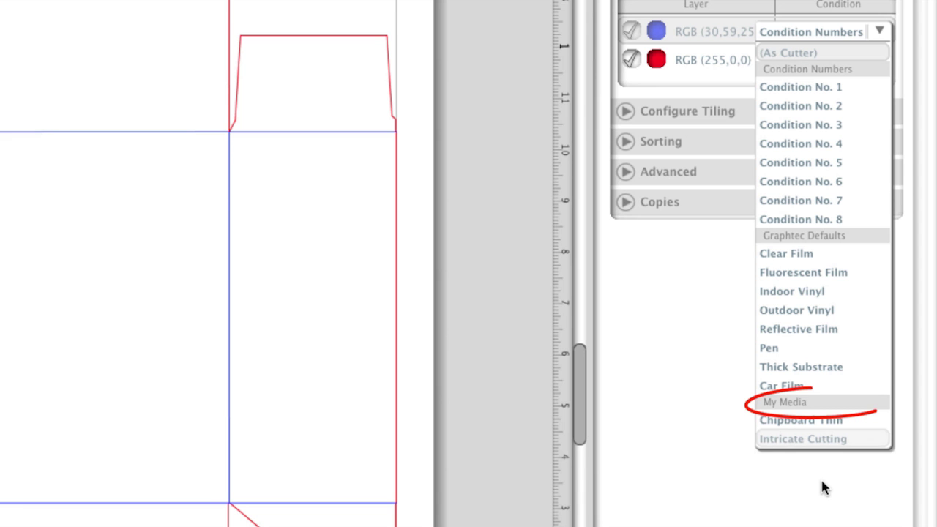
{"action": "left_click", "coordinate": [821, 478]}
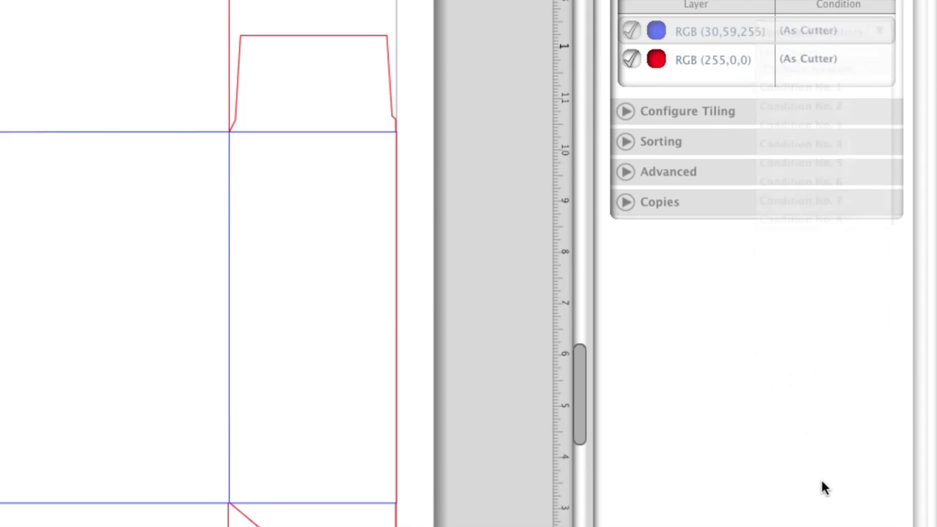